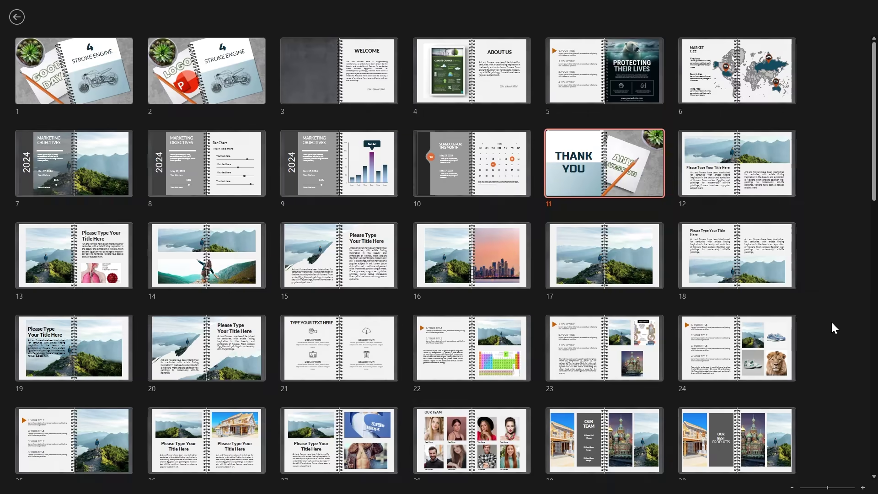
pyautogui.scroll(-5, 831, 320)
pyautogui.scroll(-5, 829, 320)
pyautogui.scroll(-5, 829, 321)
pyautogui.scroll(-3, 829, 320)
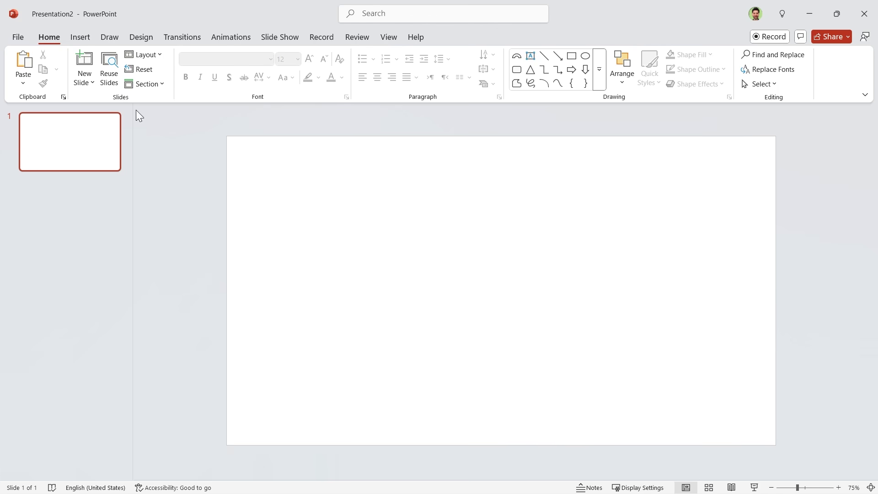
# Step: Insert Final.jpg from this device and stretch it to the full slide height
pyautogui.click(80, 37)
pyautogui.click(115, 81)
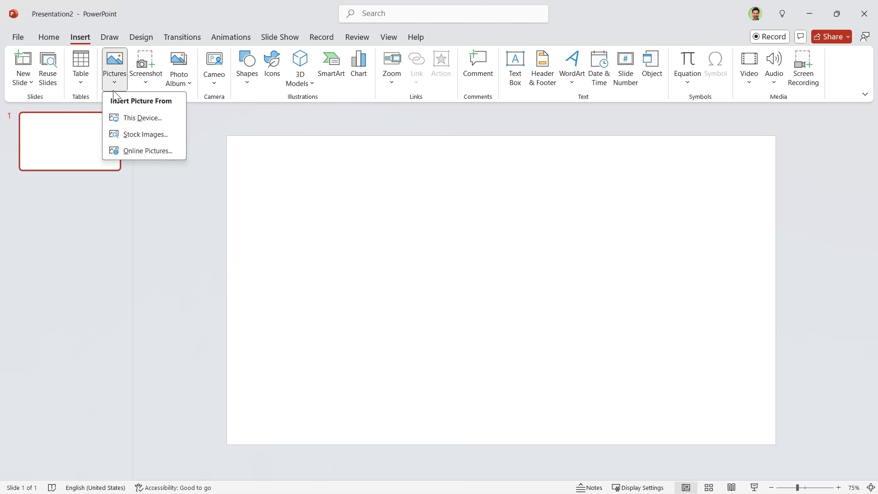
pyautogui.click(143, 117)
pyautogui.click(134, 107)
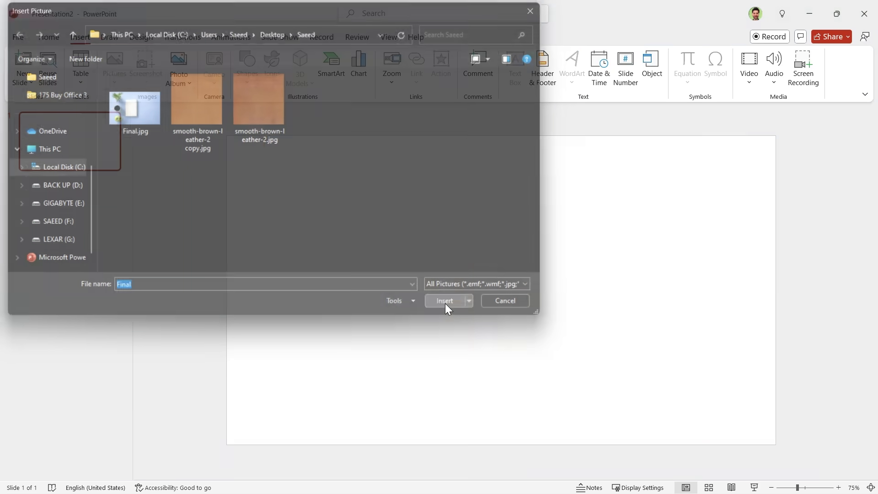
pyautogui.click(445, 303)
pyautogui.moveTo(701, 137); pyautogui.dragTo(701, 136)
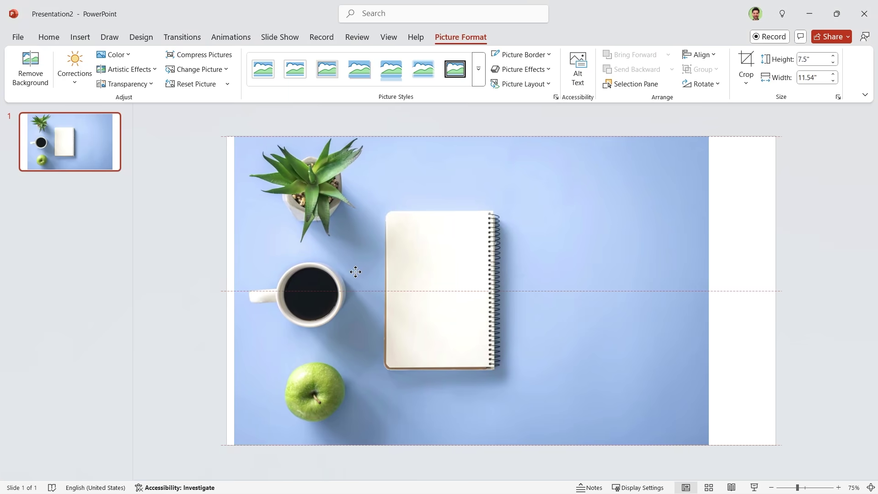
# Step: Draw a 7.5" by 6.6" rectangle and align it to the slide's right edge
pyautogui.click(781, 366)
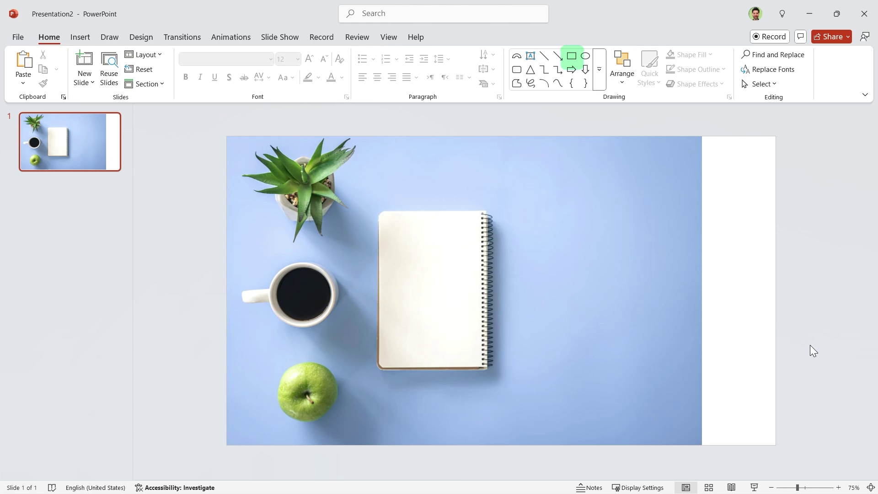
pyautogui.click(572, 57)
pyautogui.moveTo(550, 157); pyautogui.dragTo(693, 338)
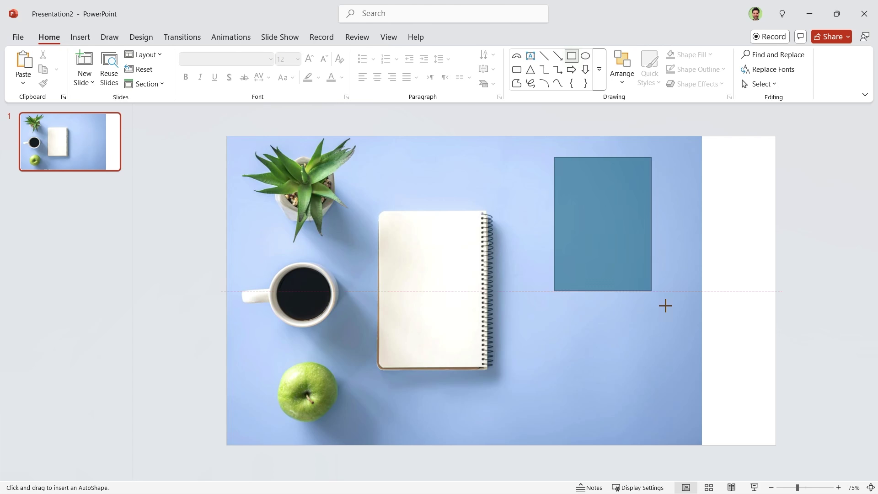
pyautogui.moveTo(617, 288); pyautogui.dragTo(616, 269)
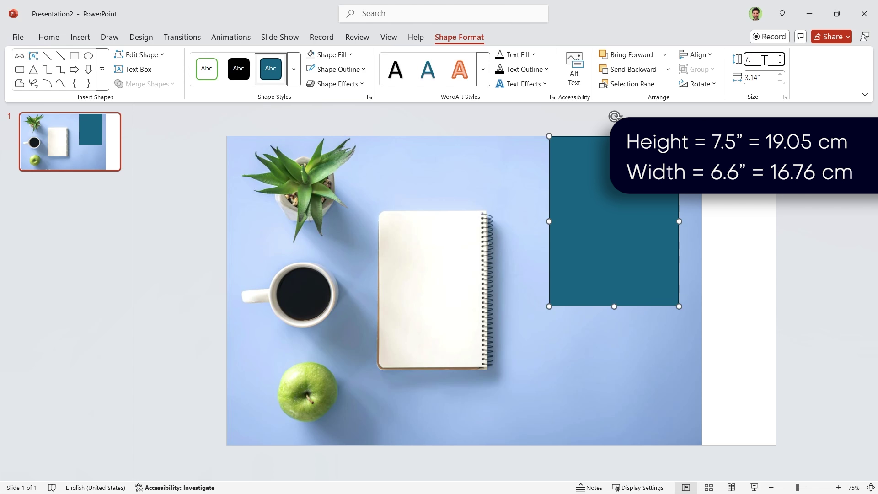
pyautogui.click(758, 78)
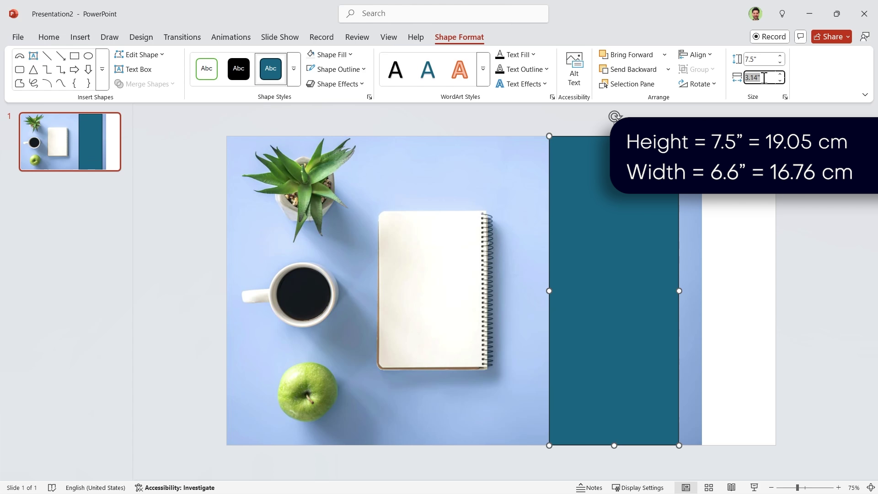
pyautogui.write('6.6')
pyautogui.press('Return')
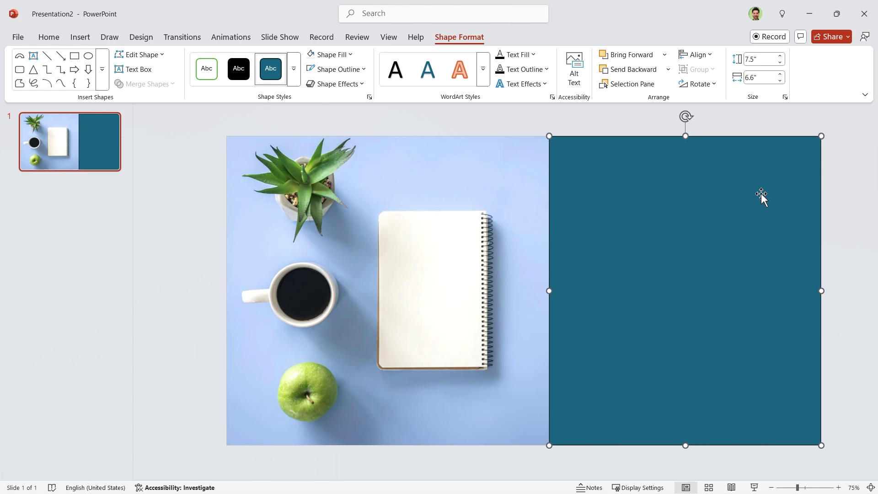
pyautogui.moveTo(767, 174); pyautogui.dragTo(717, 174)
# Step: Fill the rectangle with the smooth-brown-leather-2.jpg picture texture
pyautogui.rightClick(603, 417)
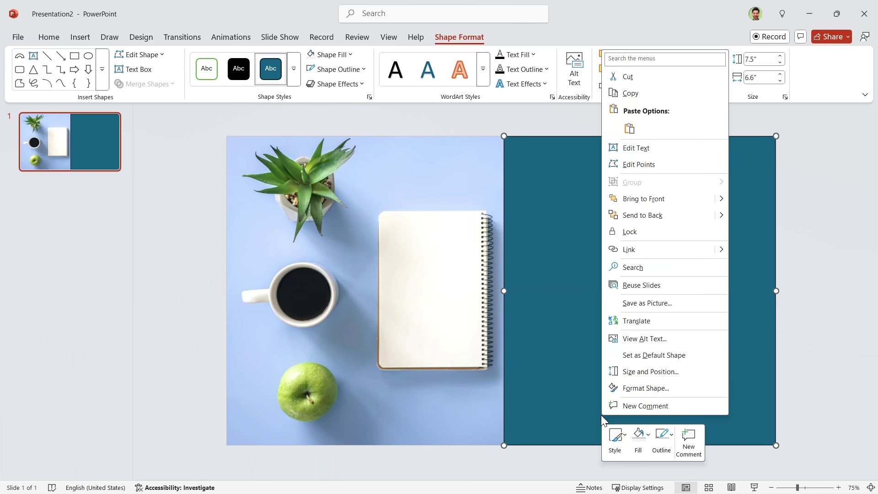
pyautogui.click(639, 389)
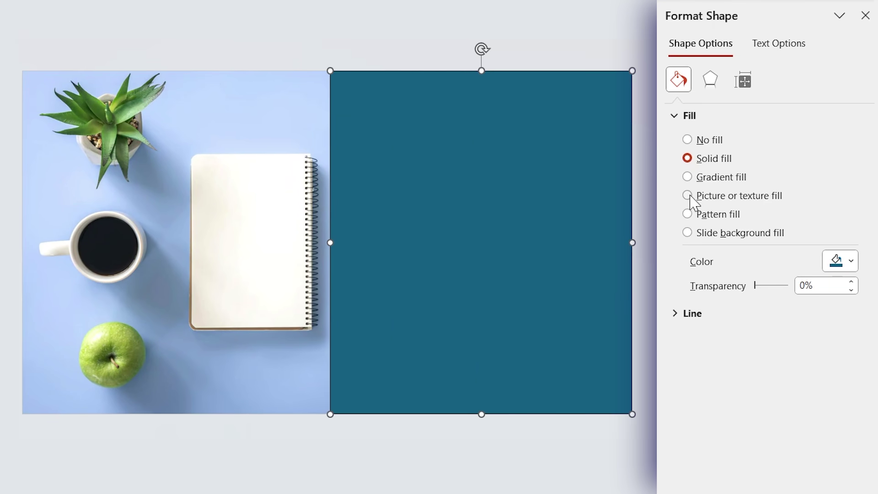
pyautogui.click(687, 195)
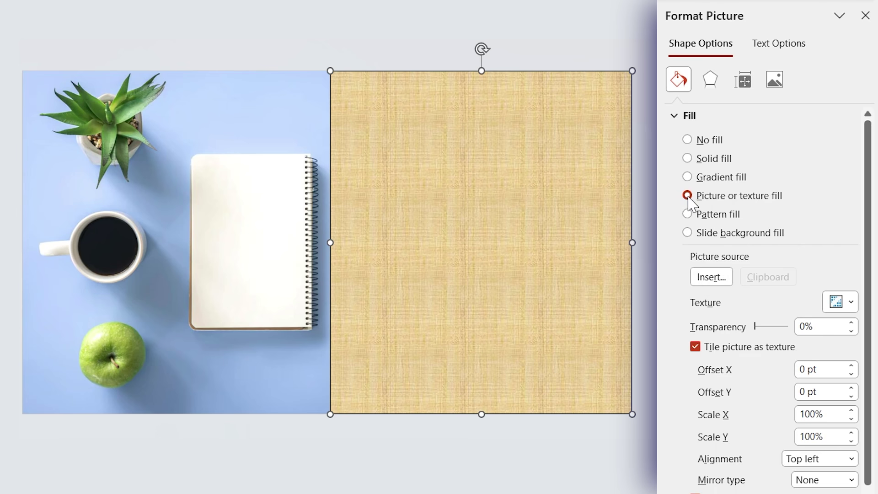
pyautogui.click(711, 276)
pyautogui.click(373, 152)
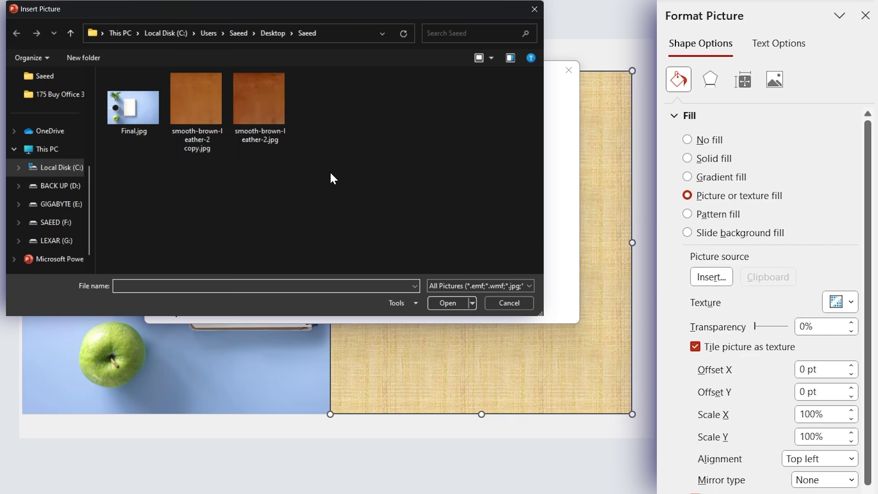
pyautogui.click(249, 101)
pyautogui.click(448, 303)
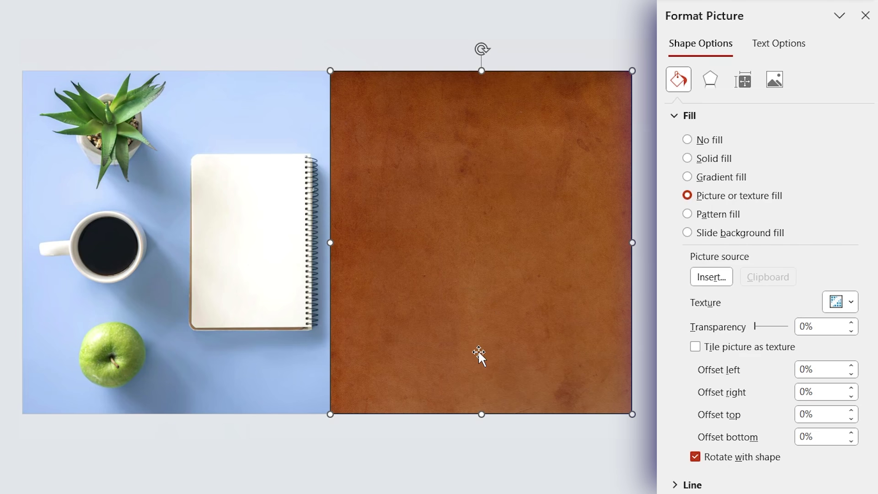
# Step: Remove the rectangle's outline and give it a 3-D top bevel preset
pyautogui.click(674, 115)
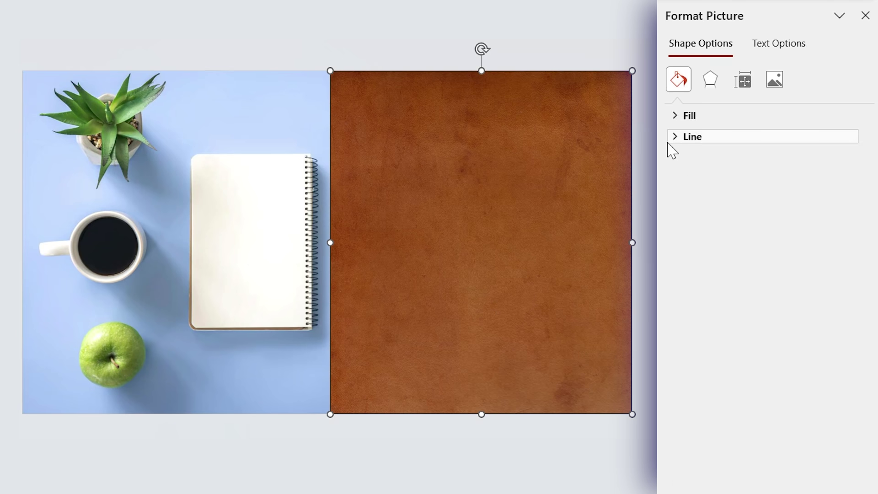
pyautogui.click(674, 137)
pyautogui.click(687, 161)
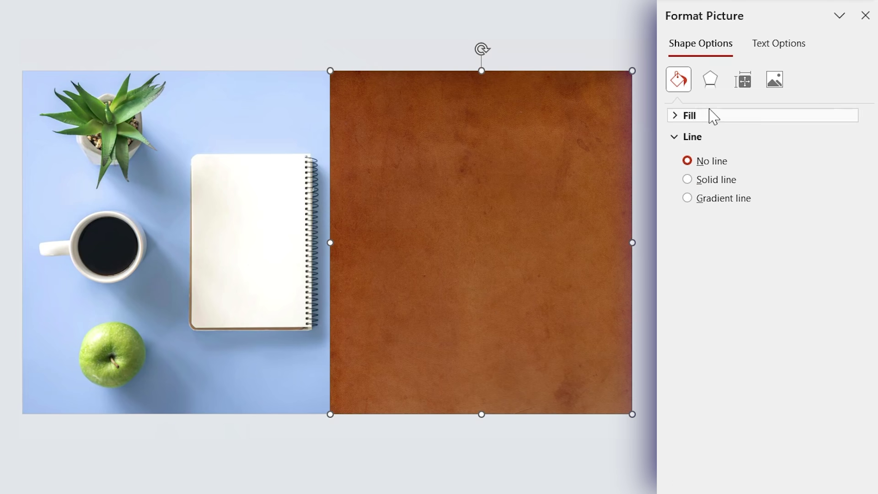
pyautogui.click(711, 79)
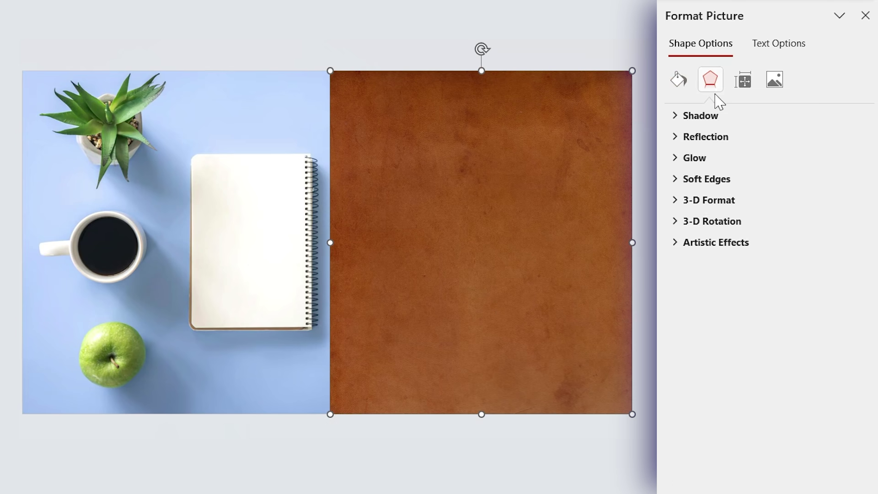
pyautogui.click(676, 201)
pyautogui.click(715, 246)
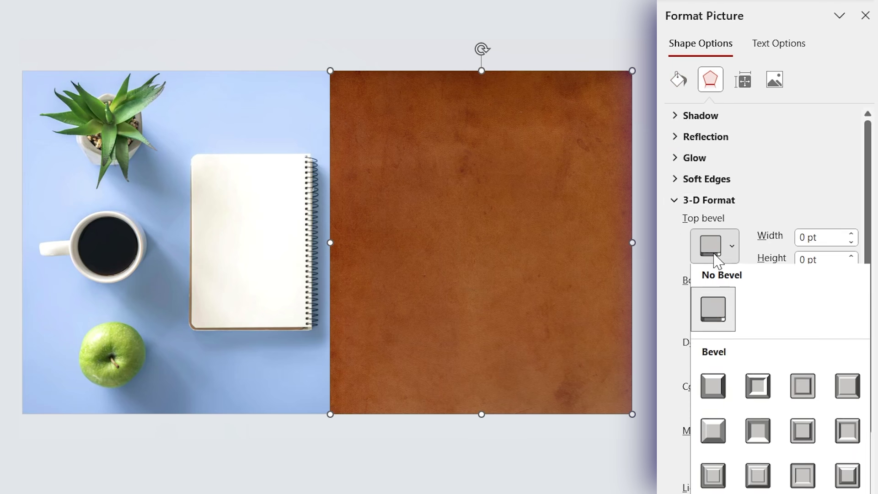
pyautogui.click(711, 387)
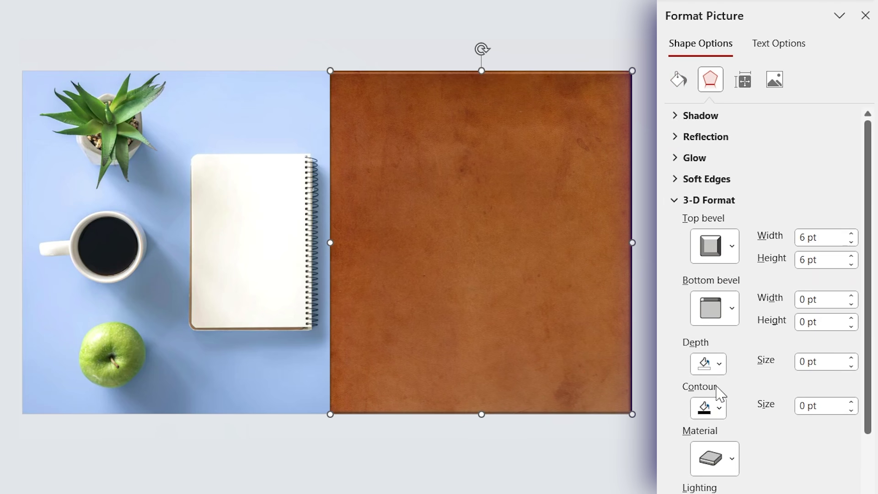
# Step: Draw a block arc above the notebook sized 0.5" by 0.5"
pyautogui.click(865, 15)
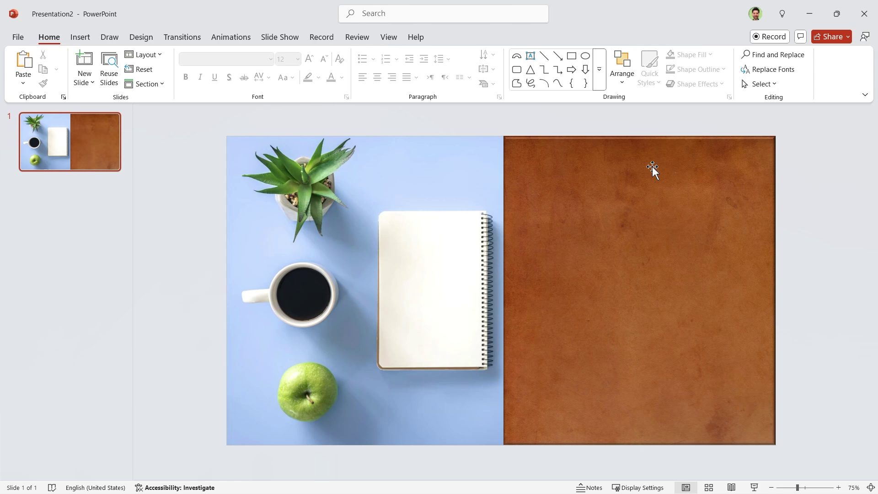
pyautogui.click(600, 75)
pyautogui.click(557, 226)
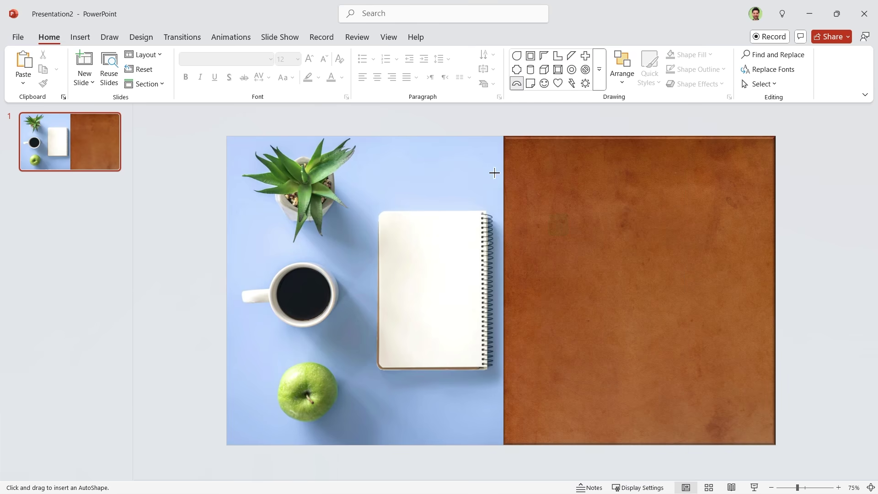
pyautogui.moveTo(464, 183); pyautogui.dragTo(467, 185)
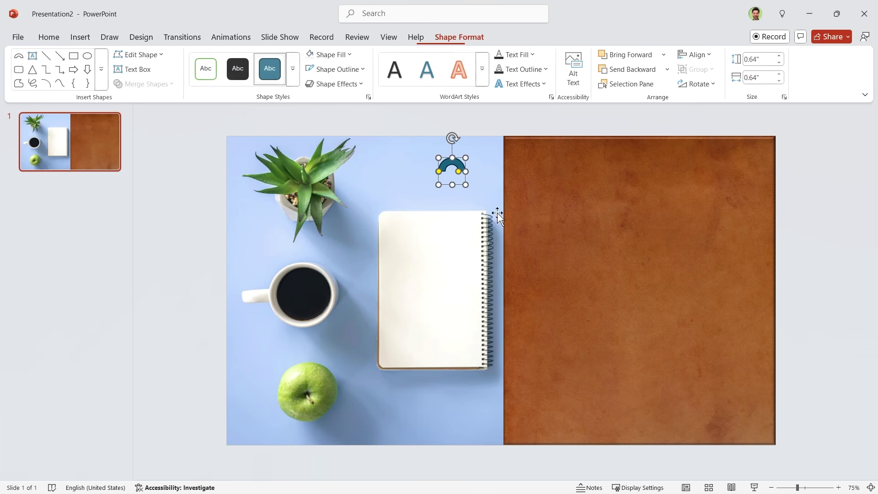
pyautogui.click(761, 59)
pyautogui.write('0.')
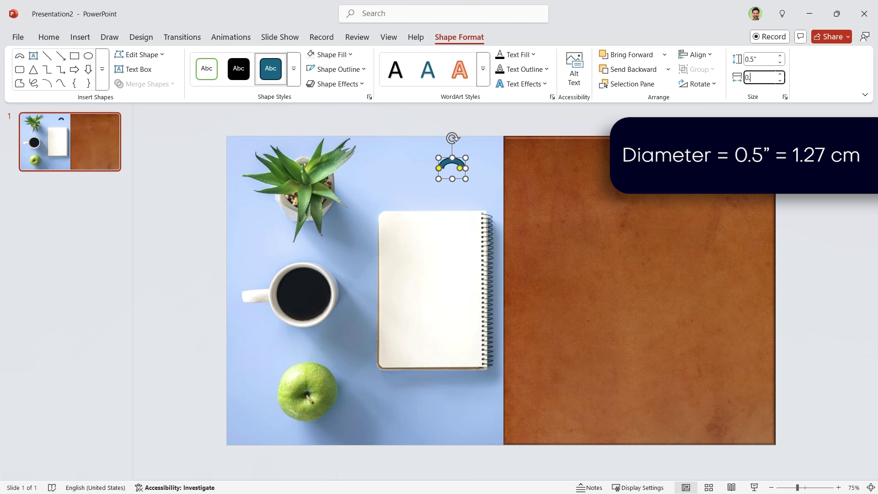
pyautogui.write('5')
pyautogui.press('Return')
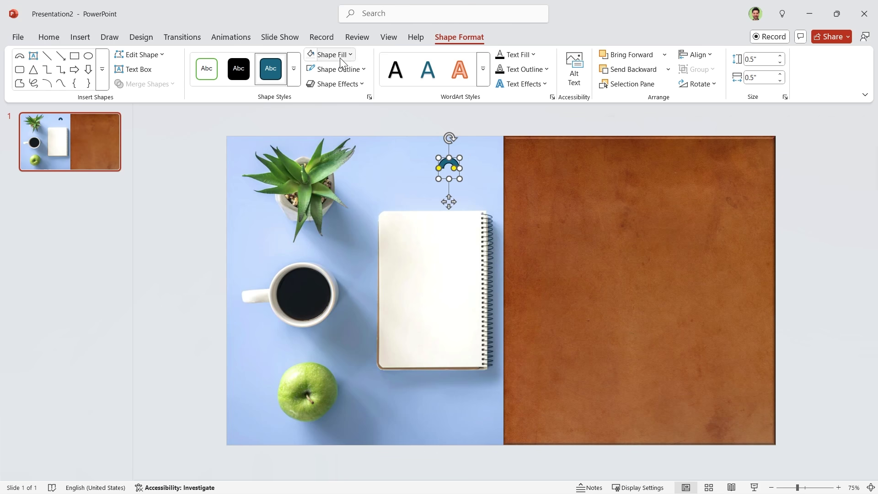
# Step: Fill the block arc black with no outline
pyautogui.click(339, 54)
pyautogui.click(328, 111)
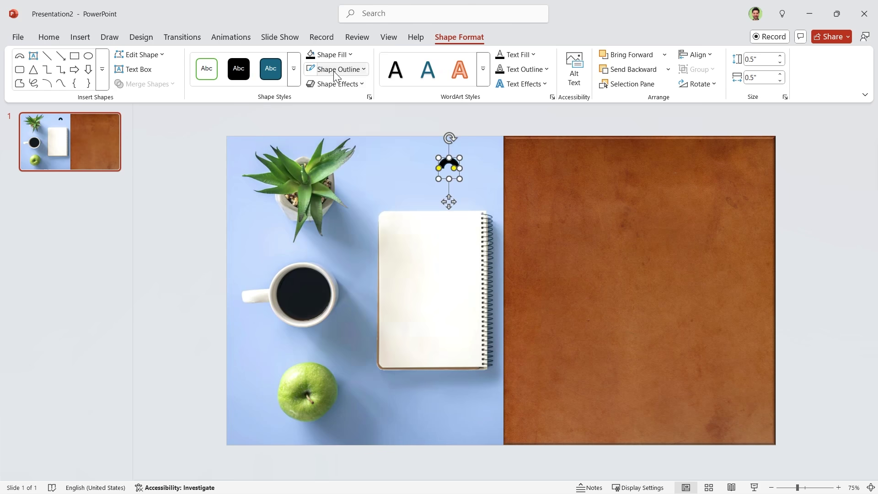
pyautogui.click(364, 69)
pyautogui.click(331, 264)
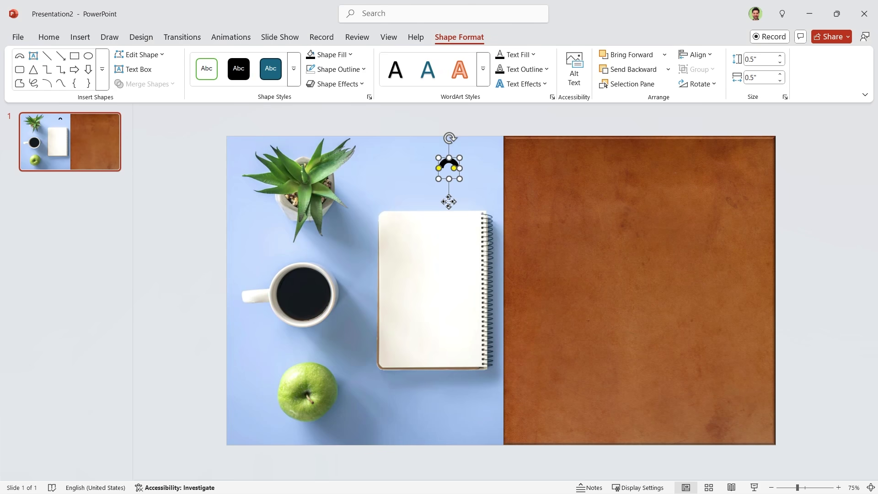
pyautogui.keyDown('ctrl'); pyautogui.scroll(5, 448, 201); pyautogui.keyUp('ctrl')
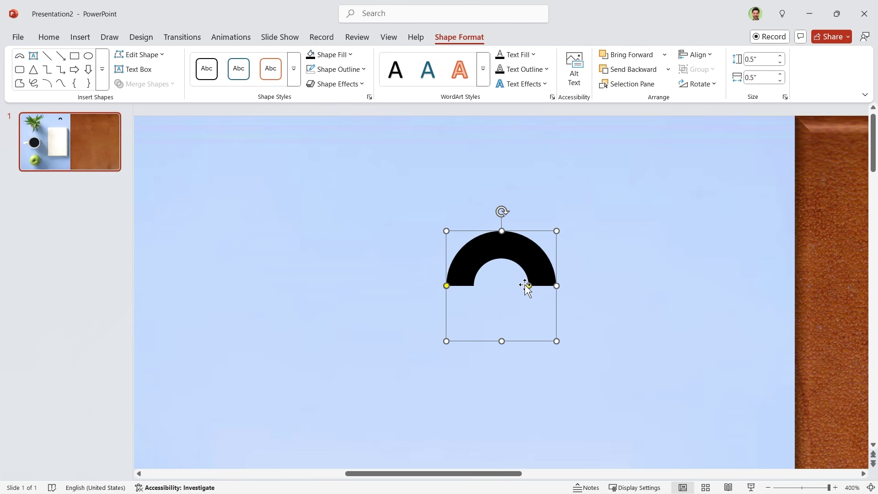
# Step: Thin the arc's band and extend it almost fully around into a binder-like ring
pyautogui.moveTo(529, 286); pyautogui.dragTo(548, 292)
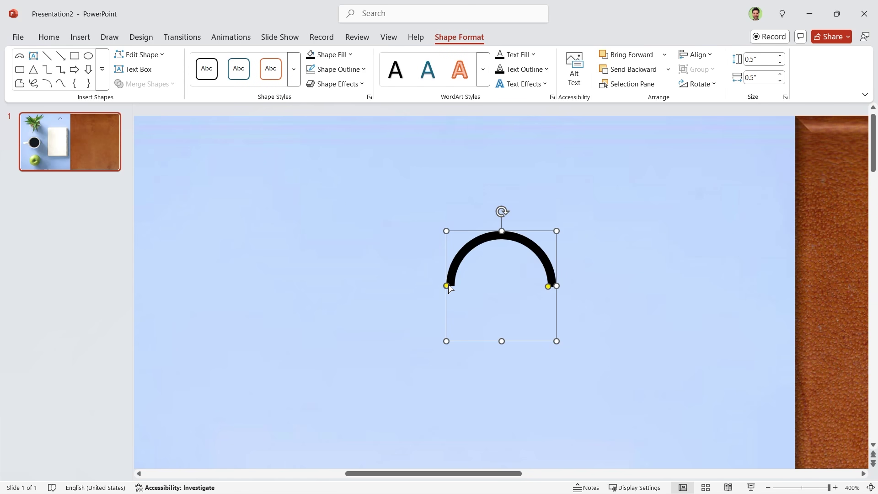
pyautogui.moveTo(446, 286); pyautogui.dragTo(469, 324)
pyautogui.moveTo(524, 337); pyautogui.dragTo(524, 336)
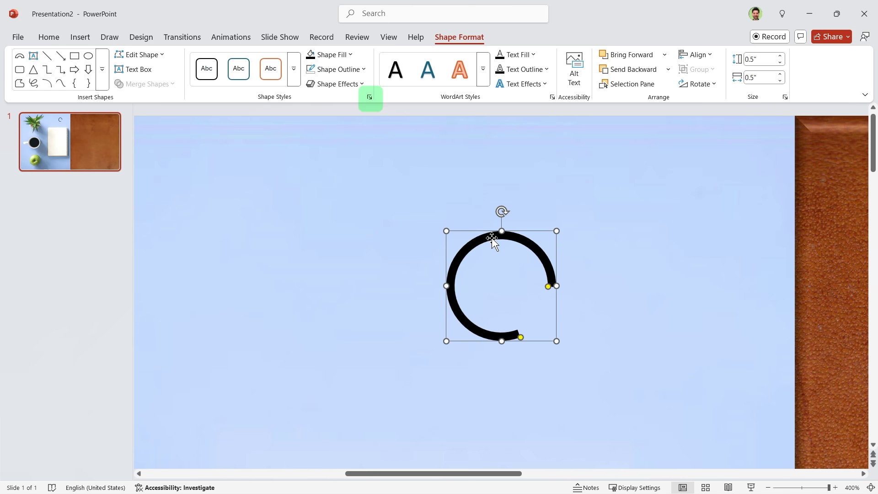
# Step: Tilt the arc with a 70° Y 3-D rotation
pyautogui.click(370, 100)
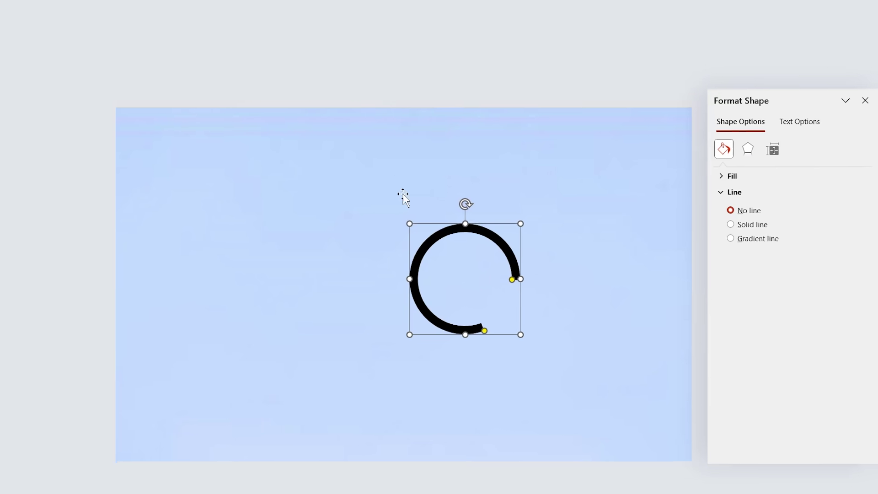
pyautogui.click(710, 81)
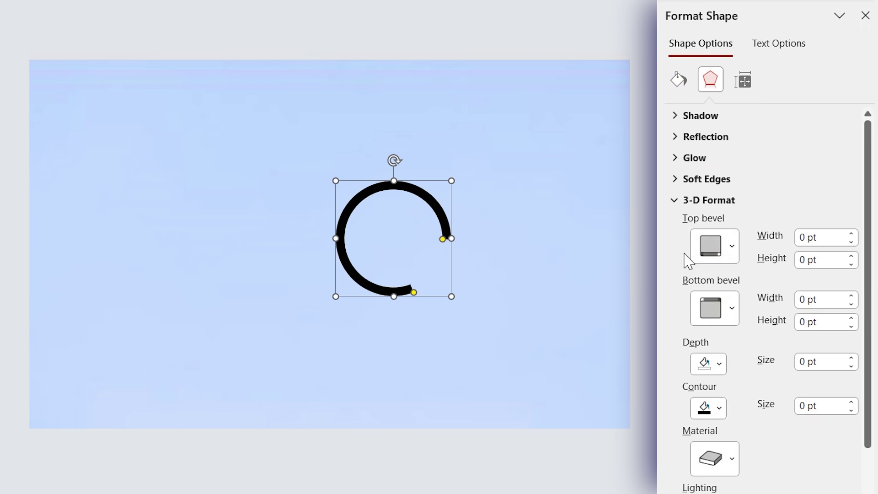
pyautogui.click(679, 199)
pyautogui.click(676, 221)
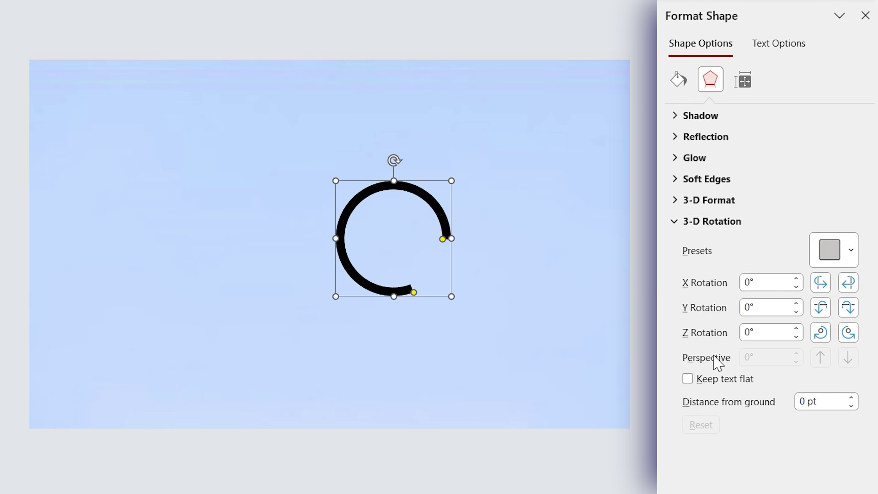
pyautogui.write('7')
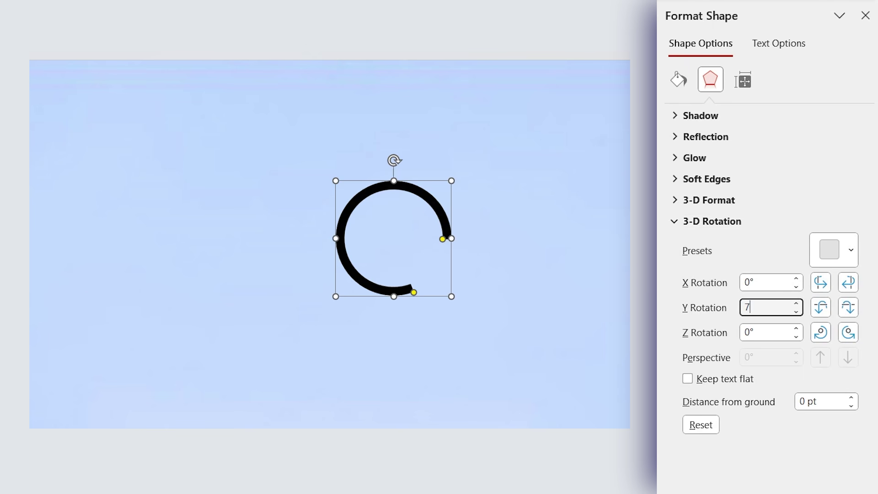
pyautogui.write('0')
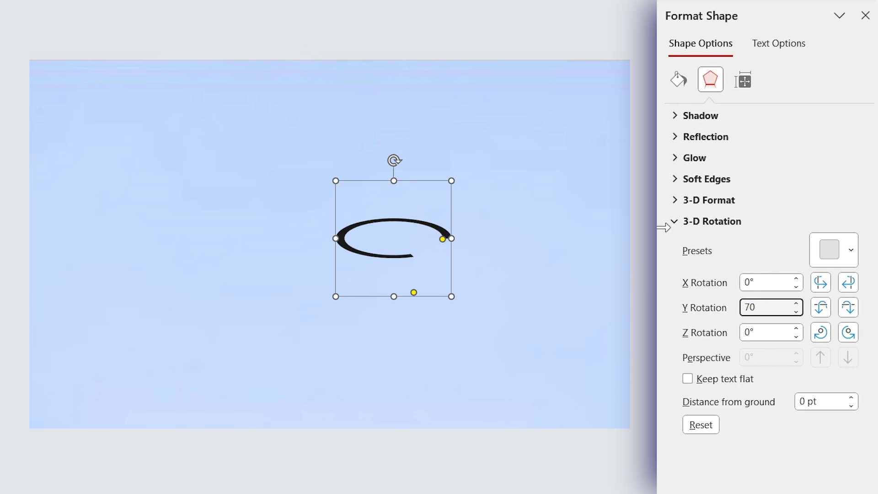
pyautogui.click(675, 221)
pyautogui.click(675, 200)
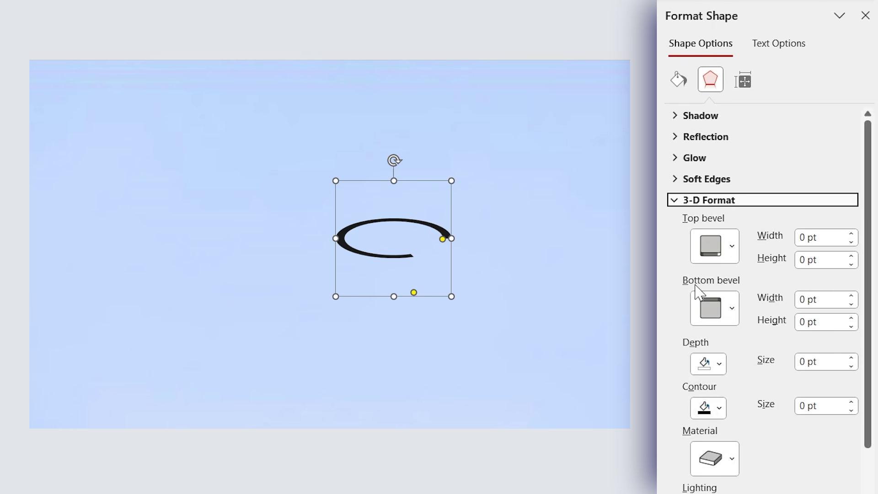
# Step: Give the arc 0.5 pt depth and a 0.5 pt dark grey contour
pyautogui.click(852, 357)
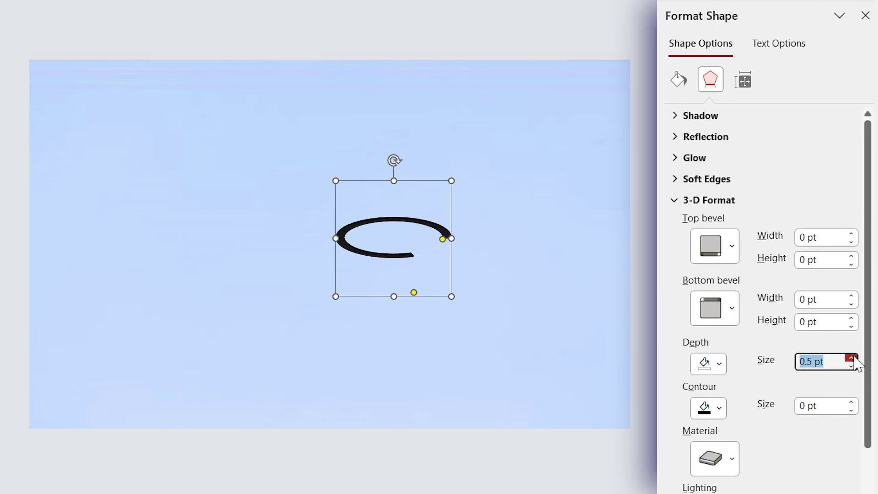
pyautogui.click(851, 401)
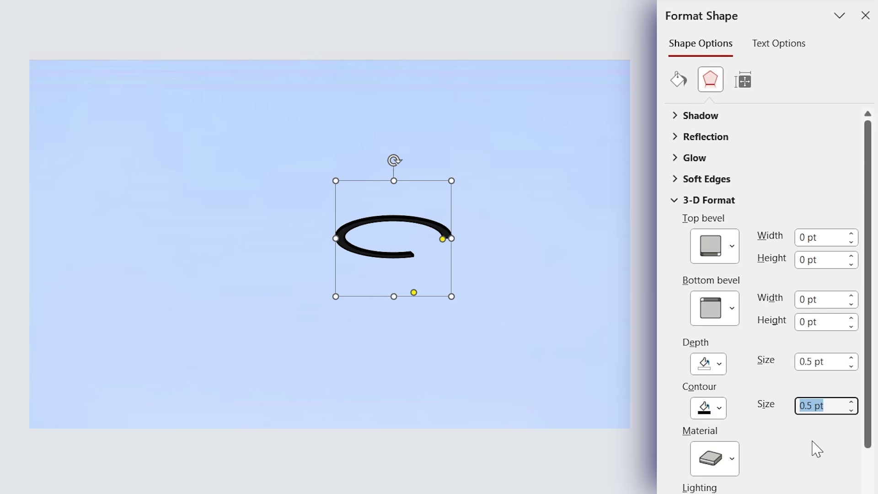
pyautogui.click(720, 408)
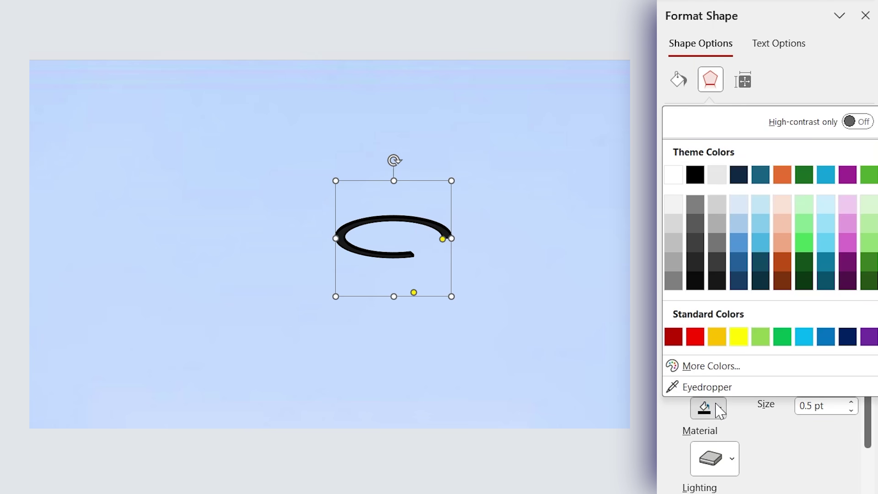
pyautogui.click(695, 243)
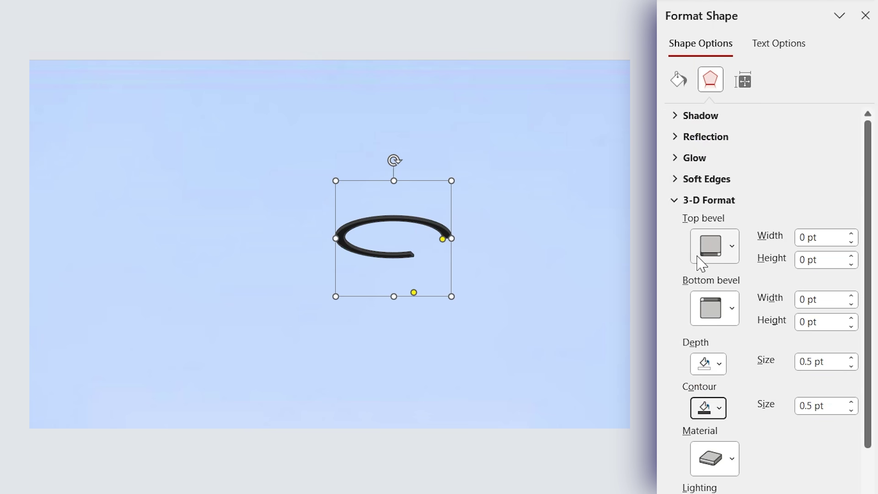
# Step: Ctrl-drag a copy of the ring just below the original
pyautogui.click(864, 15)
pyautogui.press('ctrl')
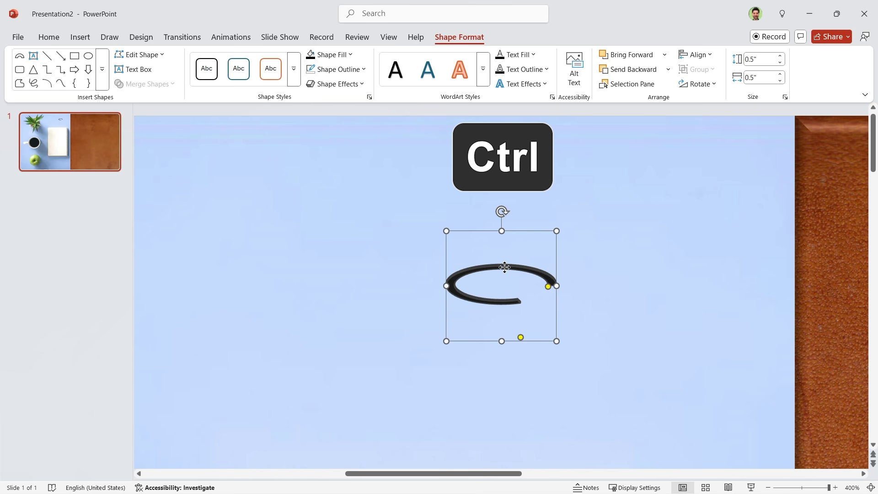
pyautogui.keyDown('ctrl'); pyautogui.moveTo(505, 267); pyautogui.dragTo(508, 309); pyautogui.keyUp('ctrl')
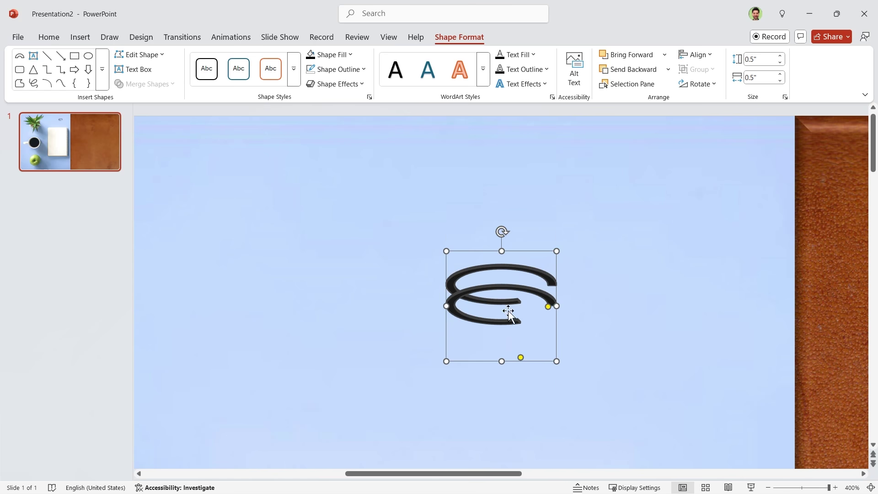
# Step: Add a 0.2" square beside the coil and move all shapes to the cover's top-left edge
pyautogui.click(74, 56)
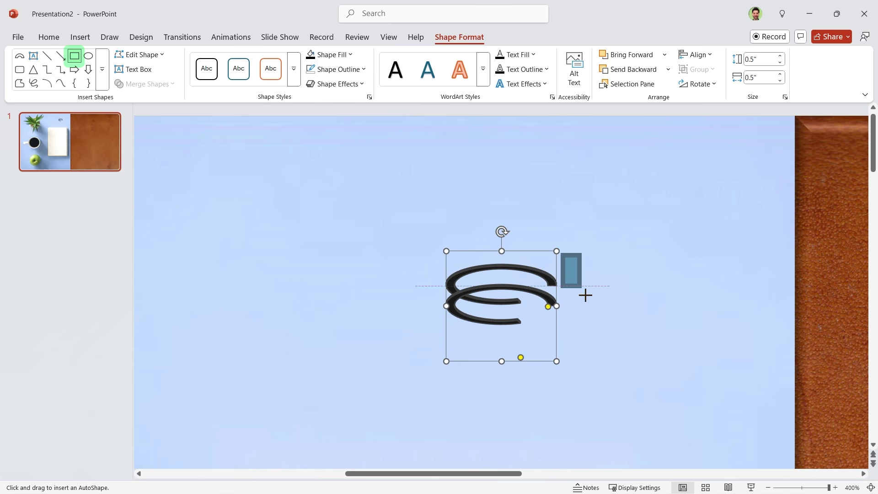
pyautogui.moveTo(585, 295); pyautogui.dragTo(611, 302)
pyautogui.click(761, 59)
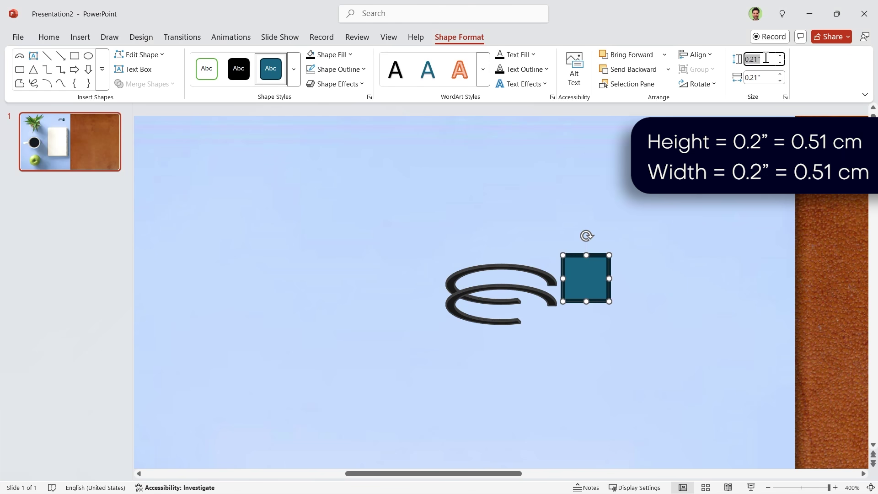
pyautogui.write('0.')
pyautogui.click(768, 77)
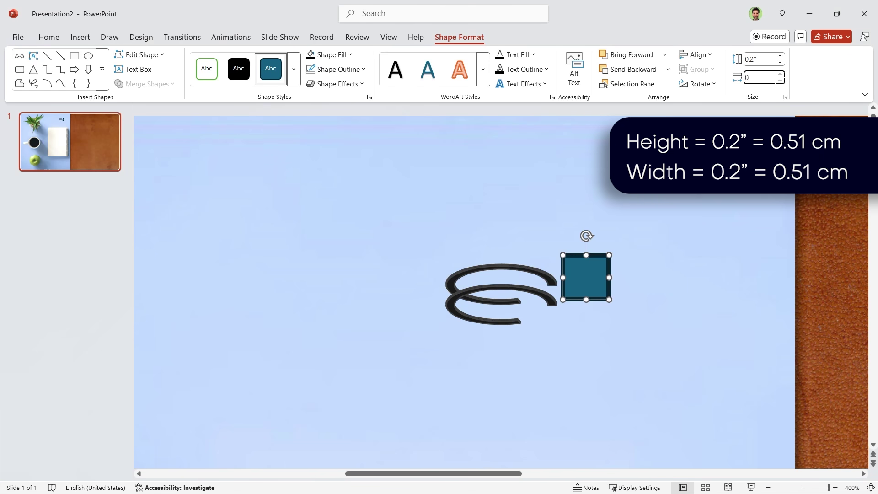
pyautogui.write('.2')
pyautogui.press('Return')
pyautogui.hotkey('ctrl', 'a')
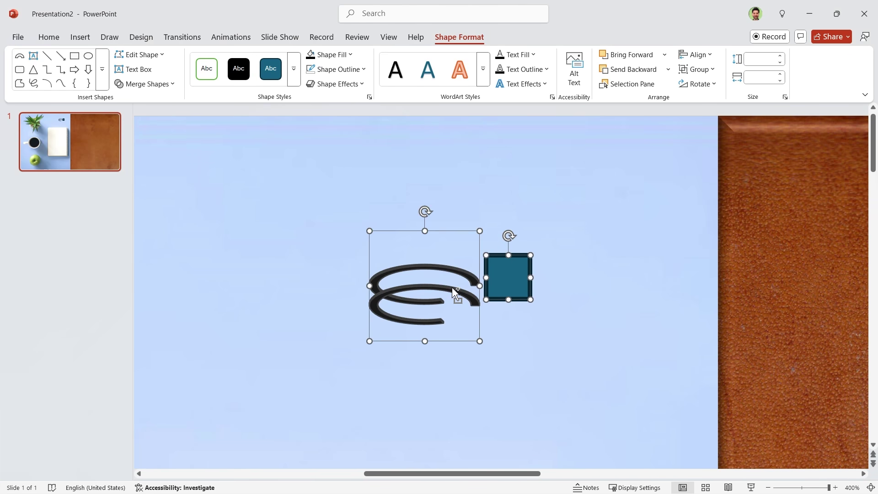
pyautogui.moveTo(460, 291)
pyautogui.mouseDown()
pyautogui.moveTo(692, 170)
pyautogui.moveTo(699, 185)
pyautogui.moveTo(716, 175)
pyautogui.mouseUp()
# Step: Bring the arcs forward in front of the small square
pyautogui.click(645, 310)
pyautogui.click(770, 177)
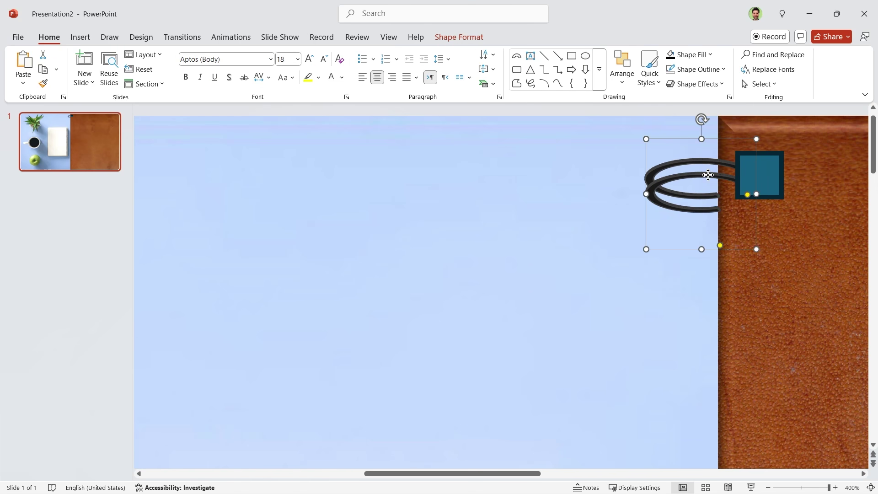
pyautogui.keyDown('shift'); pyautogui.click(689, 159); pyautogui.keyUp('shift')
pyautogui.click(459, 37)
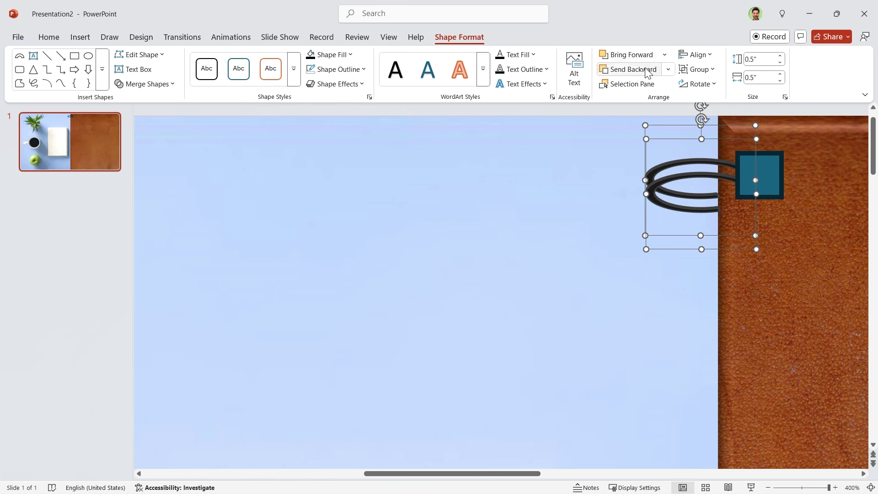
pyautogui.click(664, 56)
pyautogui.click(645, 90)
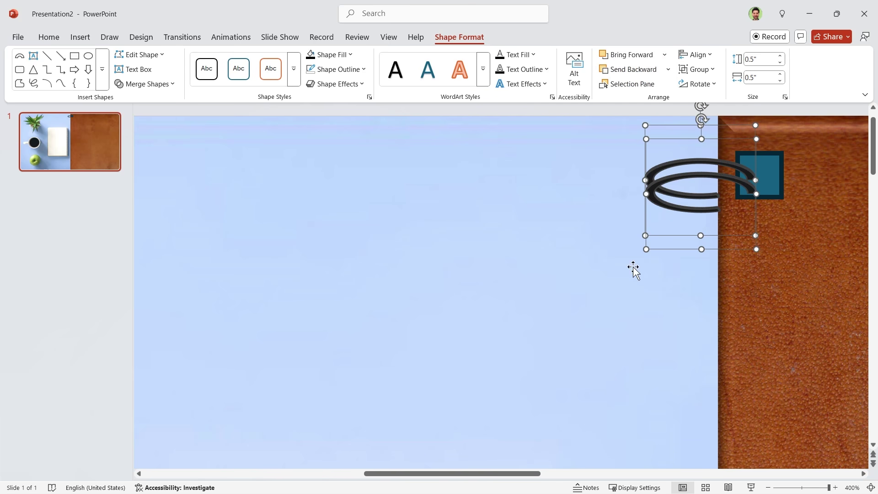
# Step: Nudge the square lower and reshape the arc into a coil loop through it
pyautogui.click(775, 184)
pyautogui.moveTo(773, 183); pyautogui.dragTo(769, 189)
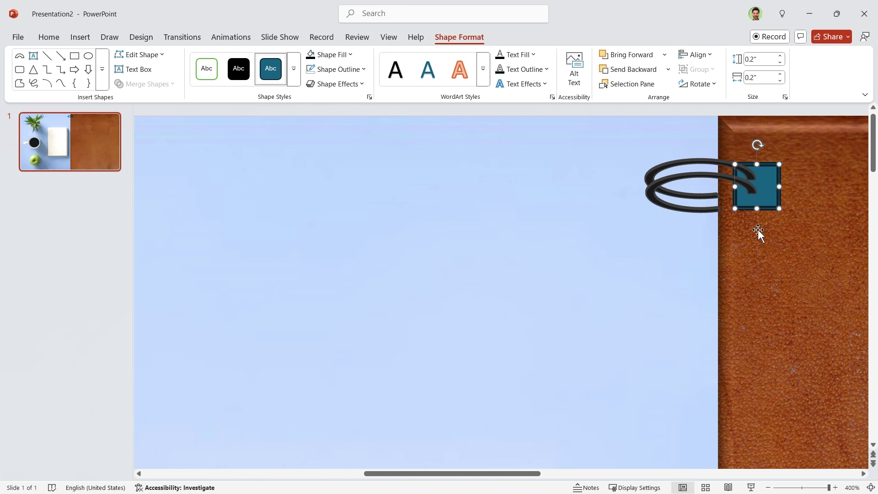
pyautogui.click(696, 214)
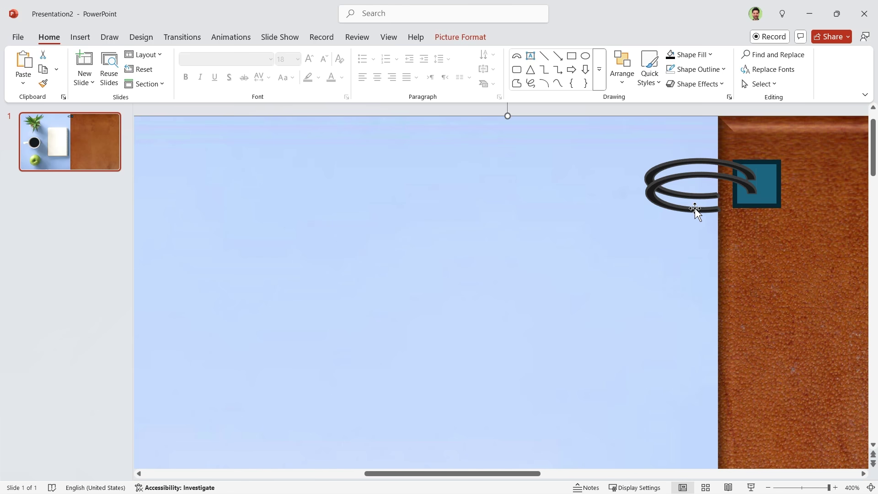
pyautogui.click(695, 209)
pyautogui.moveTo(720, 245); pyautogui.dragTo(638, 225)
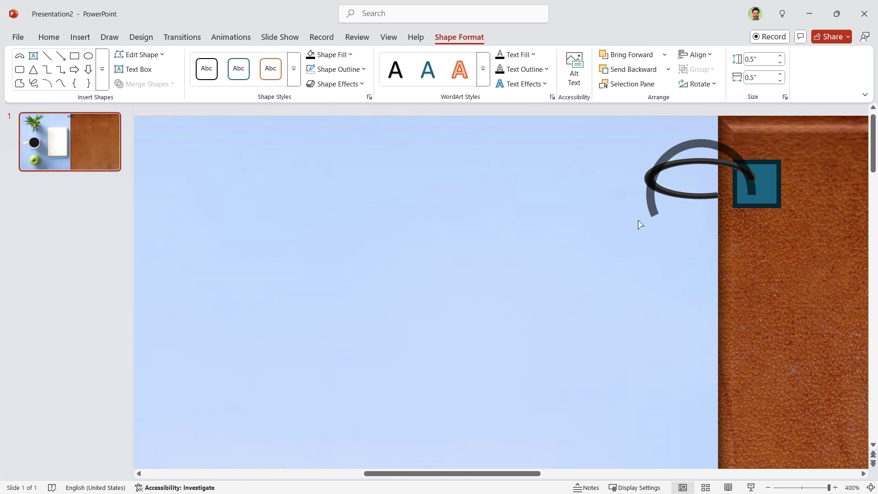
pyautogui.moveTo(718, 246); pyautogui.dragTo(704, 250)
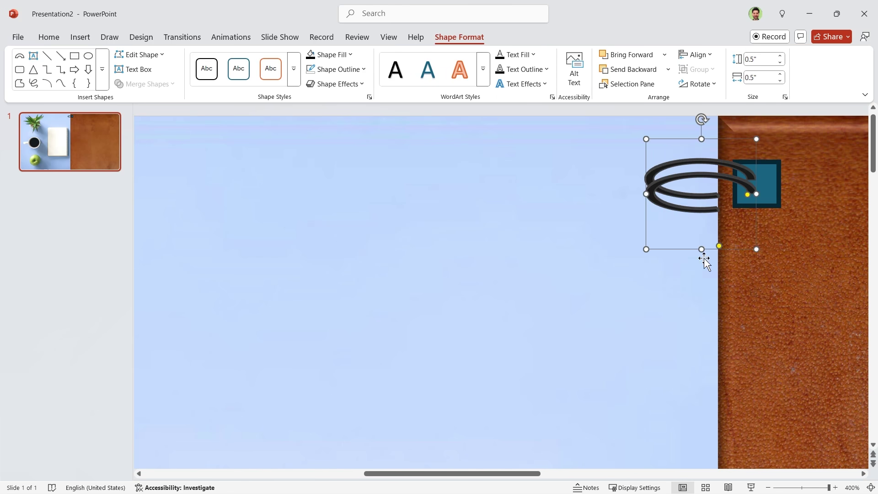
pyautogui.click(663, 288)
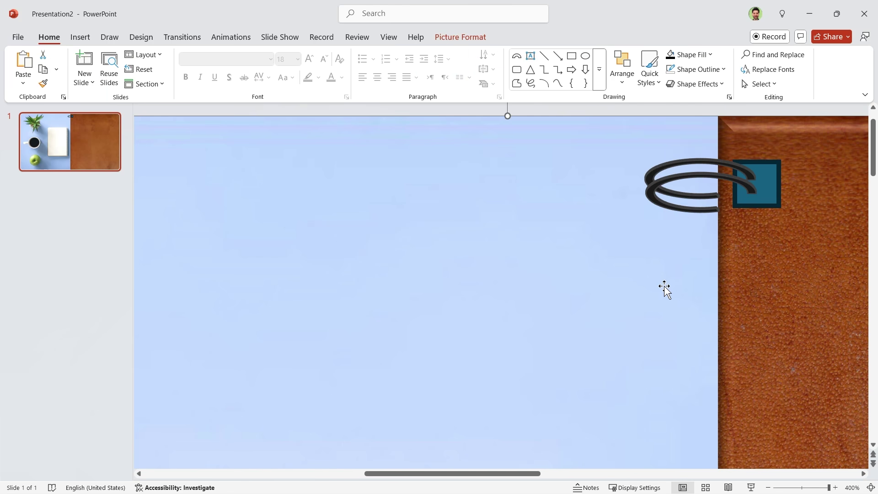
# Step: Start the Shape Fill eyedropper for the small square
pyautogui.click(771, 182)
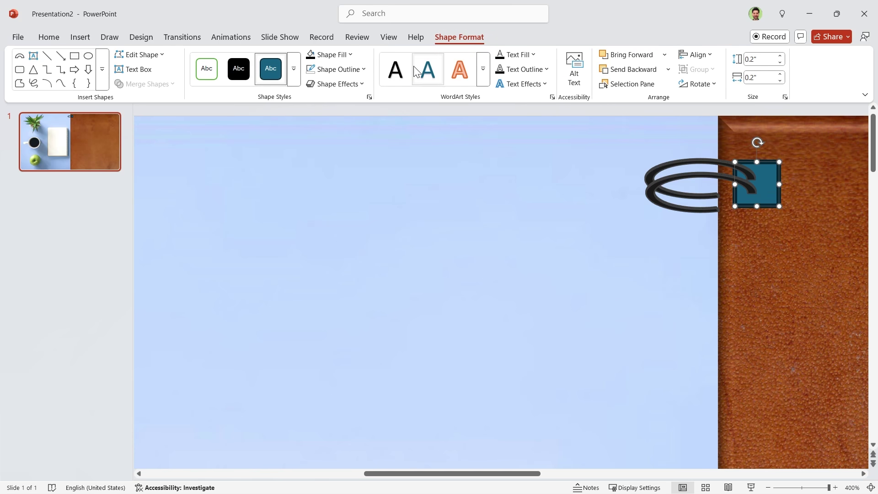
pyautogui.click(350, 55)
pyautogui.click(336, 285)
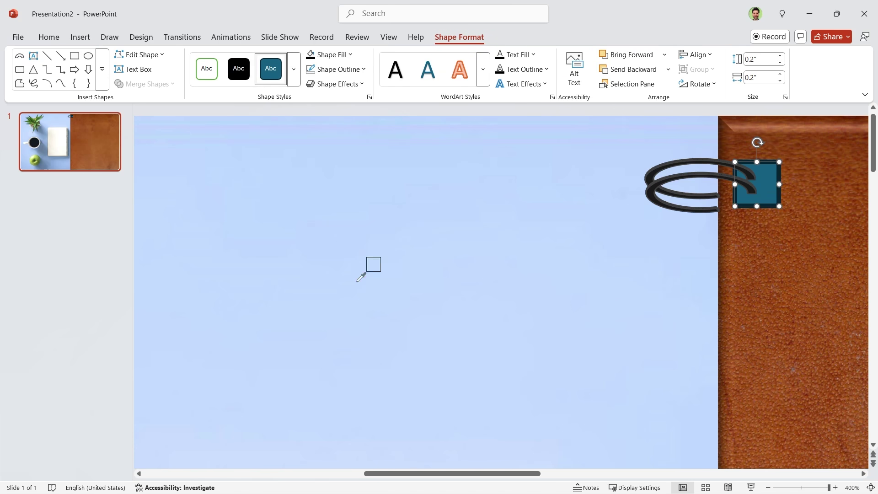
# Step: Fill the square with the blue background colour and add a 30%-transparent inner shadow
pyautogui.click(631, 239)
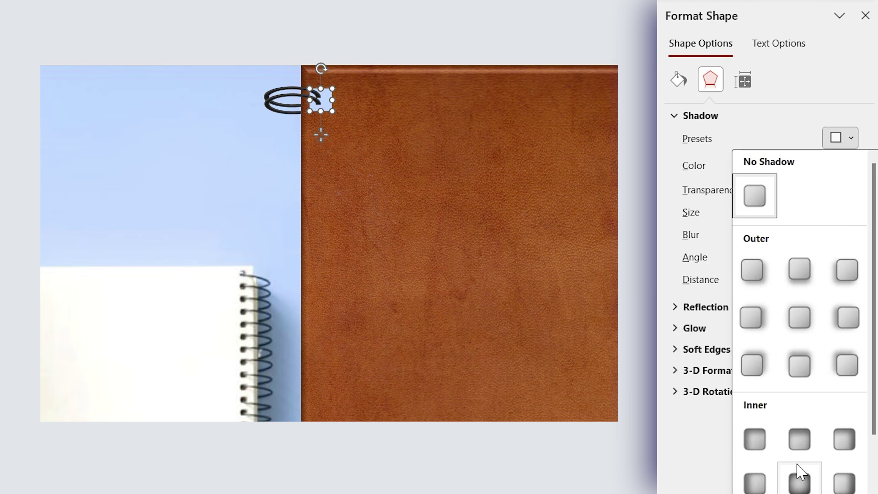
pyautogui.click(755, 439)
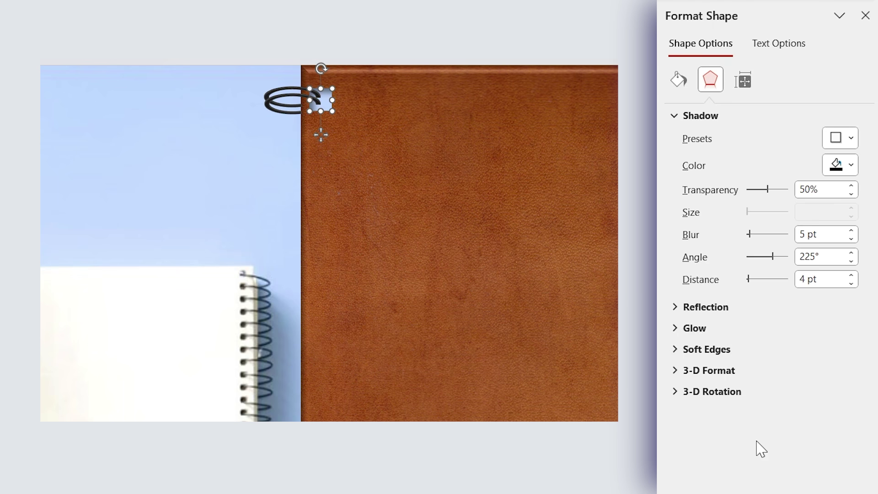
pyautogui.doubleClick(809, 189)
pyautogui.write('30')
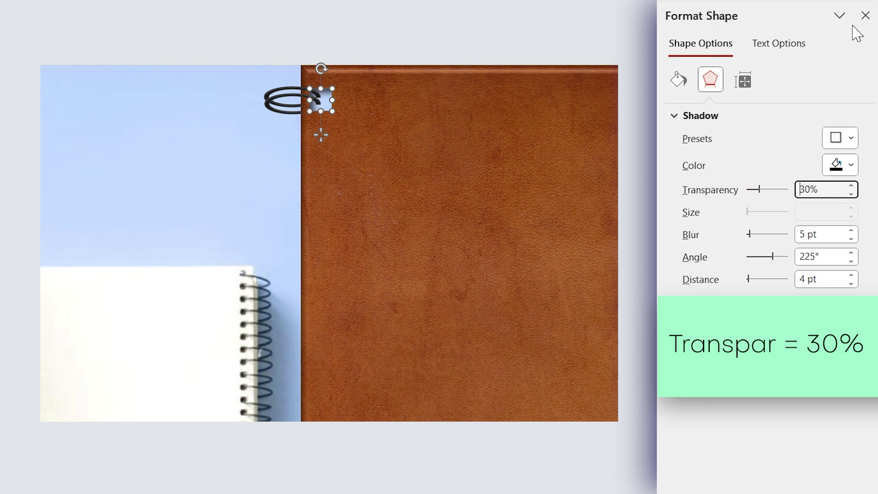
# Step: Group the spiral ring and its hole with Ctrl+G
pyautogui.click(864, 15)
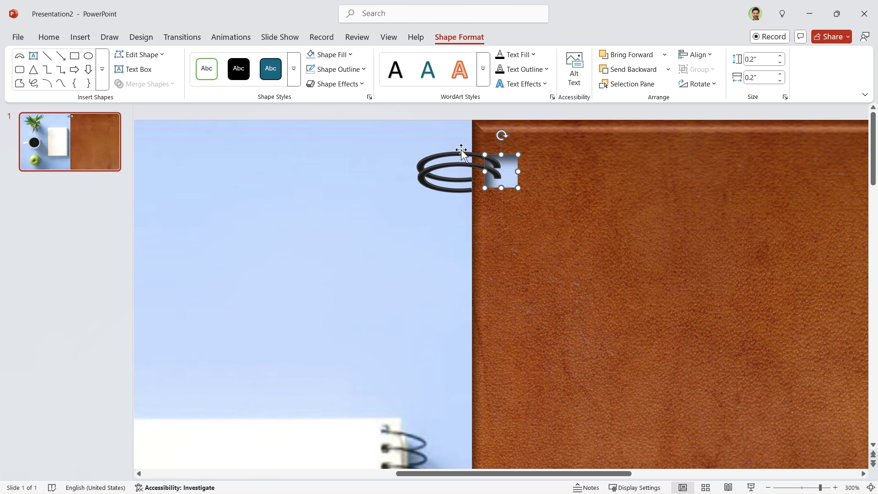
pyautogui.keyDown('ctrl'); pyautogui.click(461, 153); pyautogui.keyUp('ctrl')
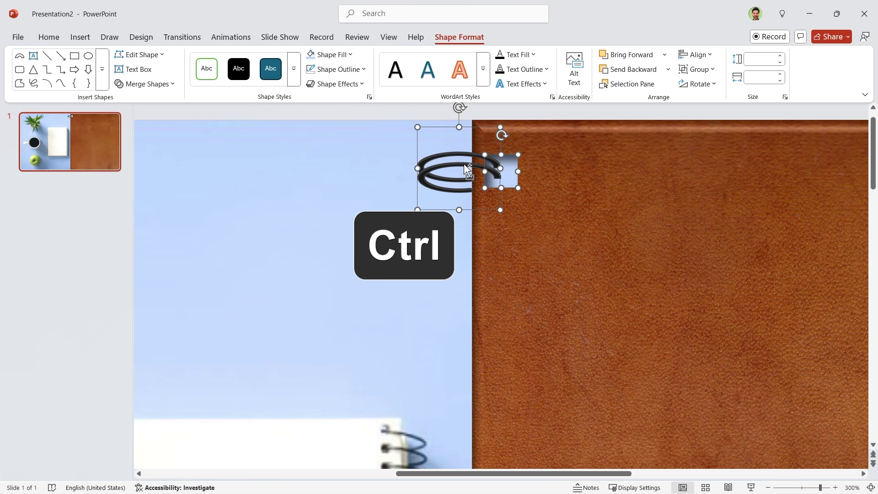
pyautogui.hotkey('ctrl', 'g')
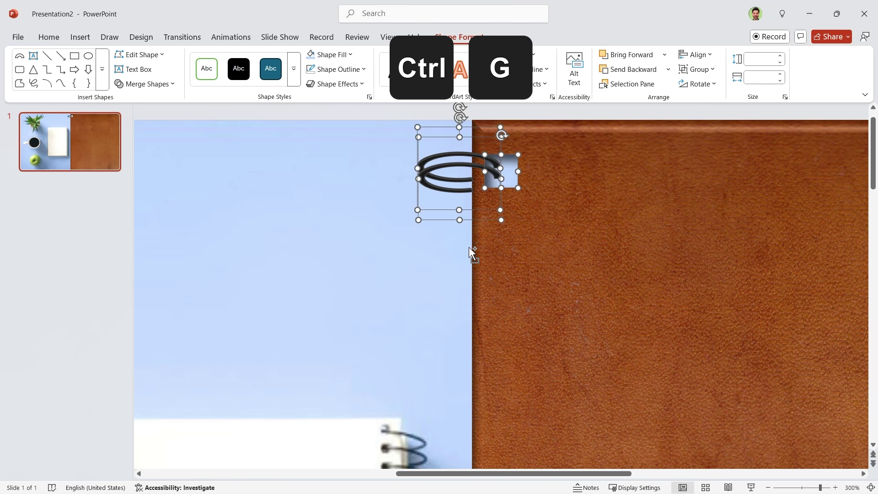
pyautogui.scroll(-5, 467, 247)
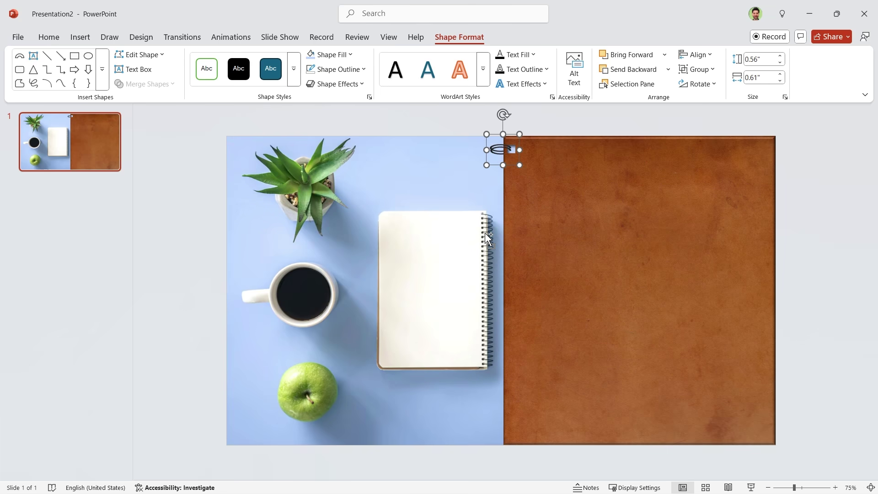
# Step: Duplicate the spiral piece and place the last copy at the cover's bottom-left edge
pyautogui.hotkey('ctrl', 'd')
pyautogui.hotkey('ctrl', 'd')
pyautogui.hotkey('ctrl', 'd')
pyautogui.hotkey('ctrl', 'd')
pyautogui.hotkey('ctrl', 'd')
pyautogui.hotkey('ctrl', 'd')
pyautogui.hotkey('ctrl', 'd')
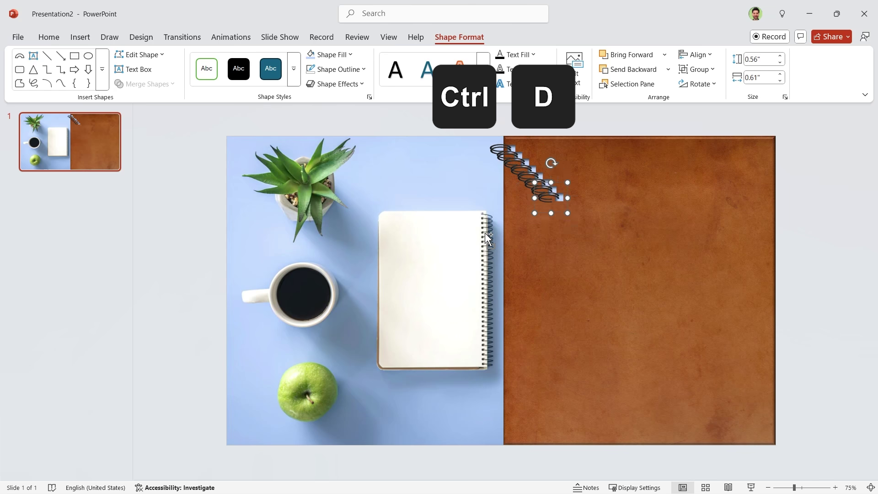
pyautogui.hotkey('ctrl', 'd')
pyautogui.hotkey('ctrl', 'd')
pyautogui.hotkey('ctrl', 'd')
pyautogui.hotkey('ctrl', 'd')
pyautogui.hotkey('ctrl', 'd')
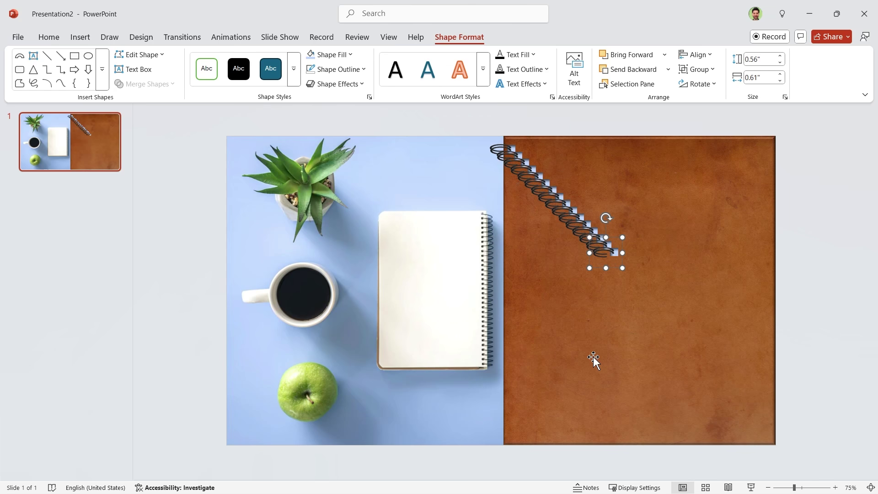
pyautogui.moveTo(609, 251); pyautogui.dragTo(511, 428)
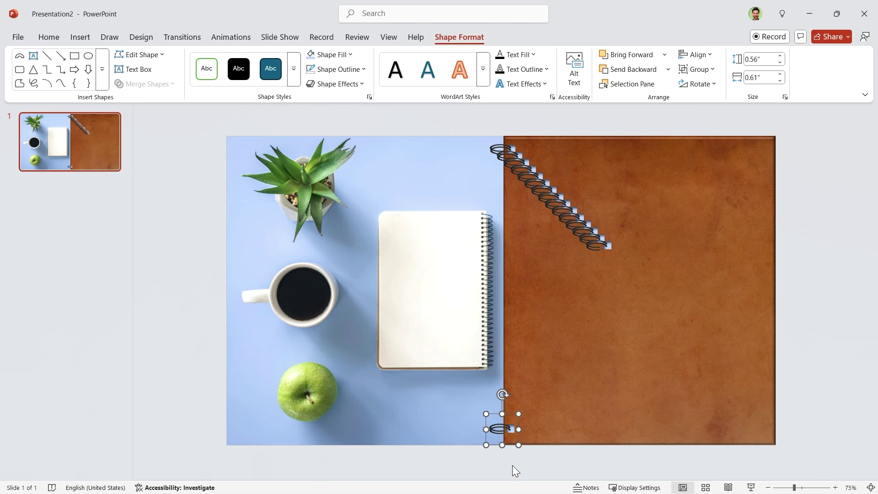
pyautogui.scroll(5, 505, 452)
pyautogui.scroll(1, 506, 452)
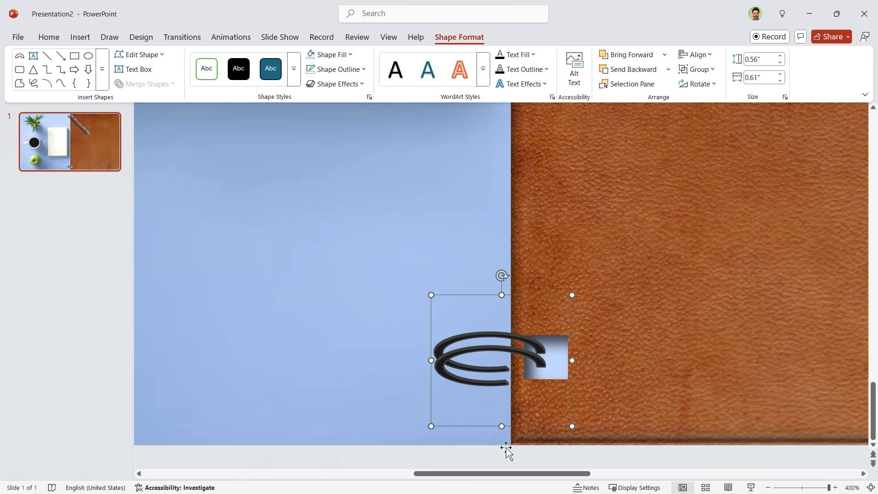
pyautogui.press('Right')
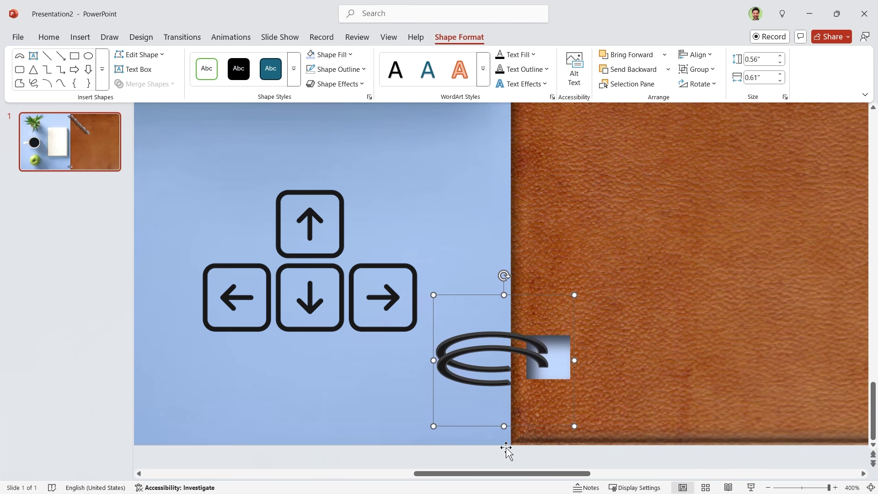
pyautogui.press('Right')
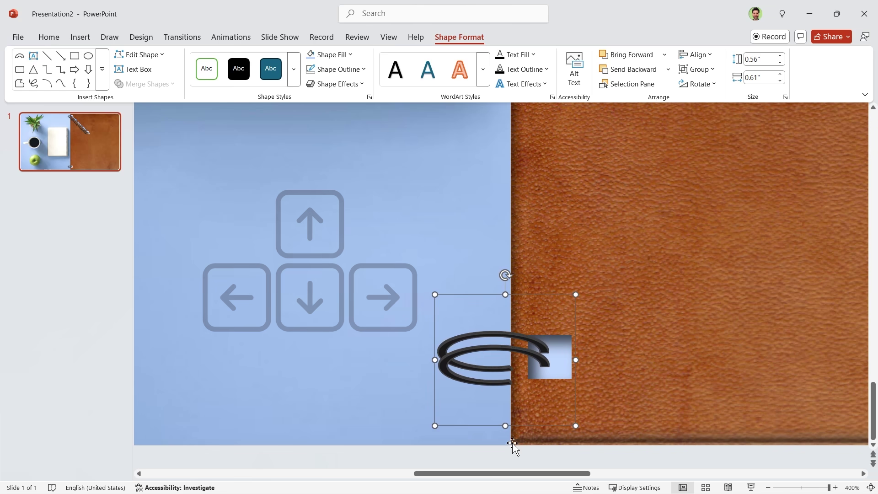
pyautogui.scroll(-5, 506, 450)
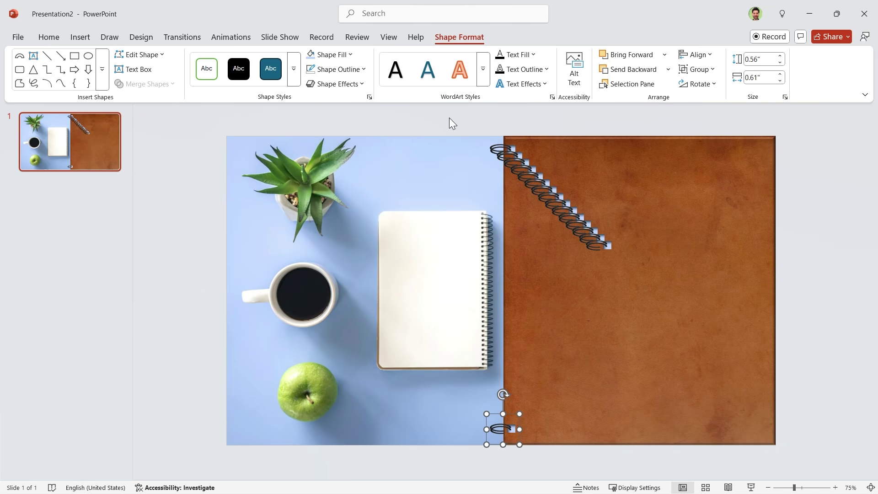
# Step: Align the spiral rings left and distribute them evenly down the cover's edge
pyautogui.moveTo(450, 117); pyautogui.dragTo(664, 479)
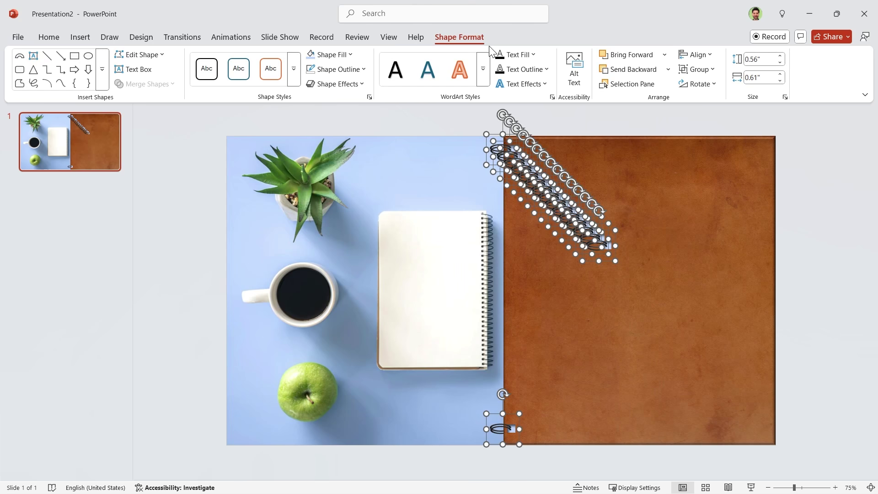
pyautogui.click(699, 55)
pyautogui.click(713, 67)
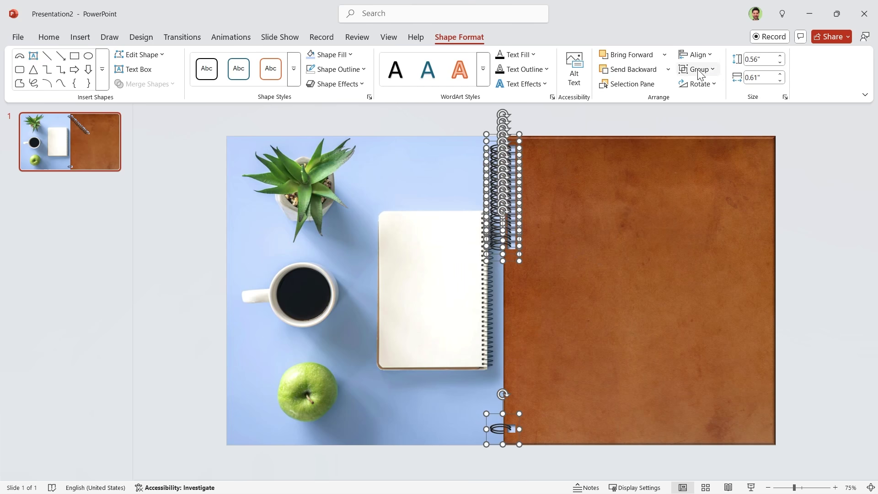
pyautogui.click(700, 54)
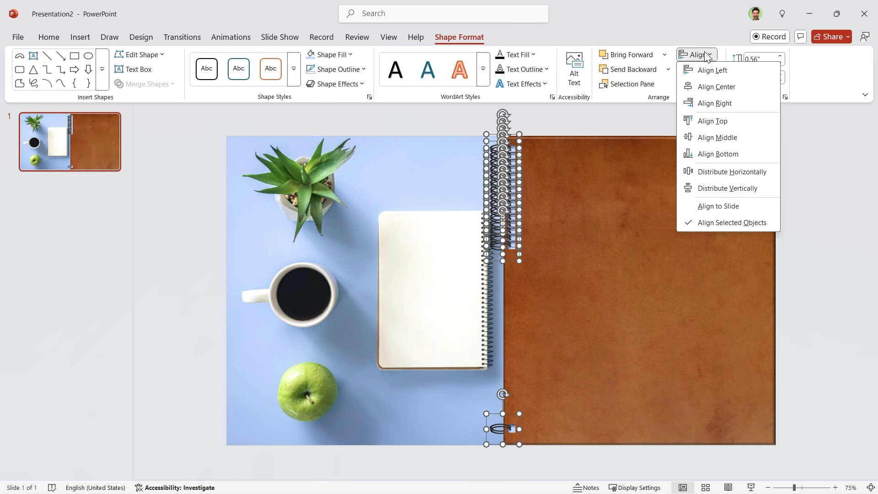
pyautogui.click(743, 189)
pyautogui.click(796, 326)
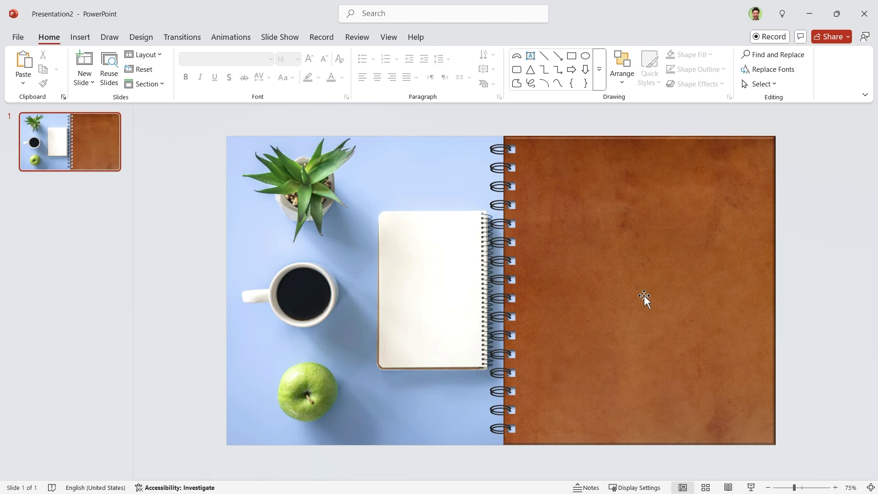
# Step: Group the rings along the cover edge into a single binding
pyautogui.moveTo(450, 113); pyautogui.dragTo(573, 470)
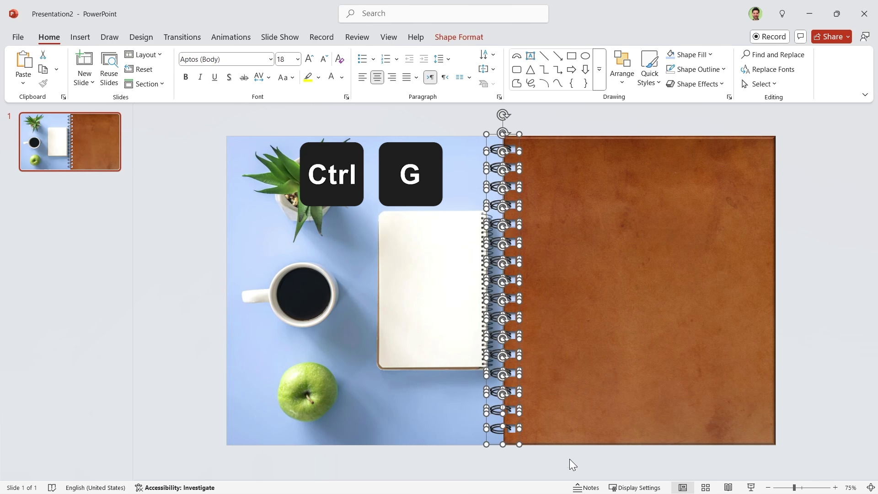
pyautogui.hotkey('ctrl', 'g')
pyautogui.click(821, 293)
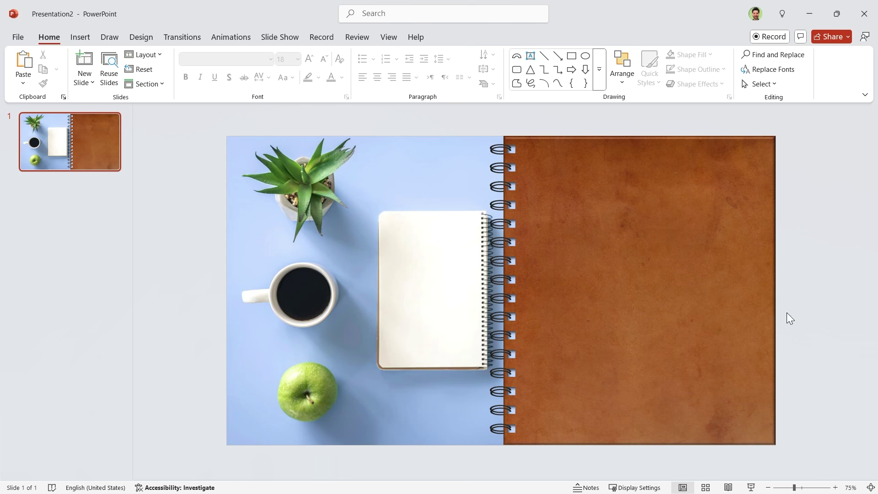
# Step: Shrink the desk background photo's width slightly from its right side
pyautogui.click(403, 332)
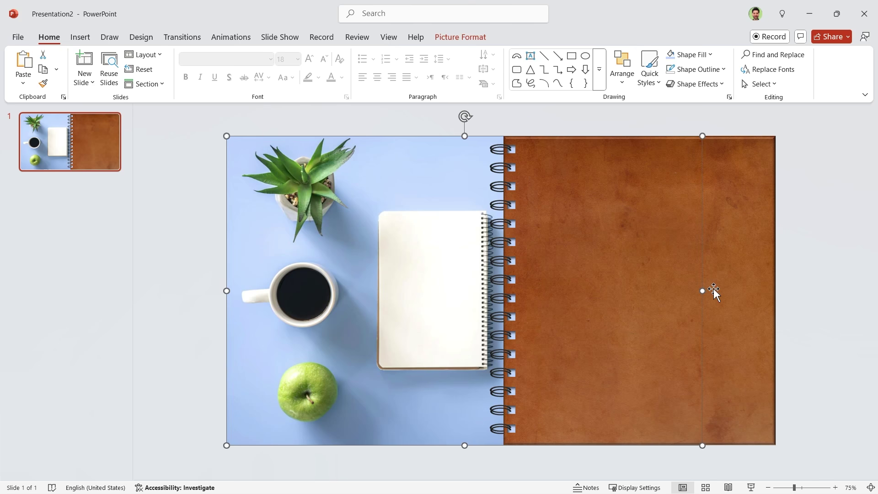
pyautogui.moveTo(703, 290); pyautogui.dragTo(670, 290)
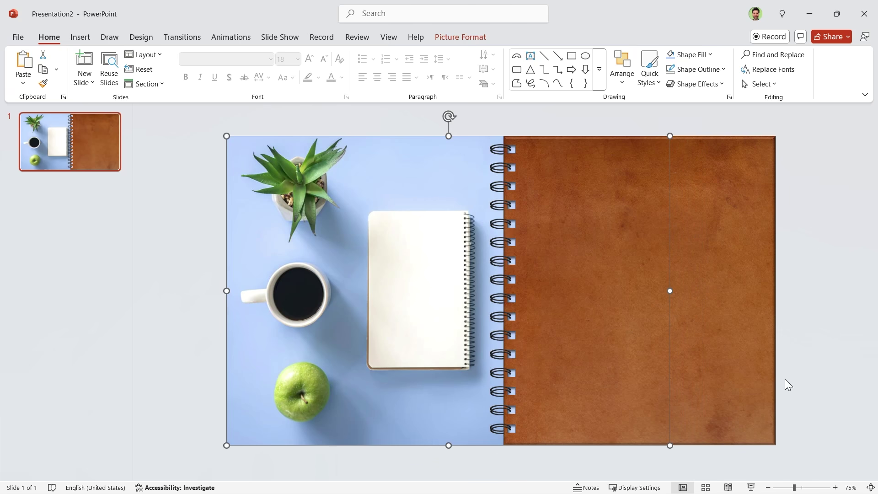
pyautogui.click(836, 359)
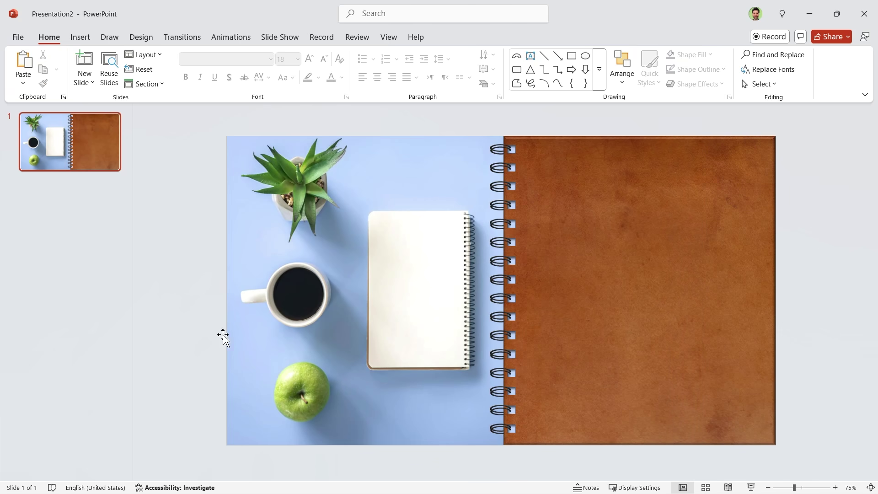
# Step: Duplicate slide 1 and copy the leather cover onto the left half
pyautogui.click(70, 142)
pyautogui.hotkey('ctrl', 'd')
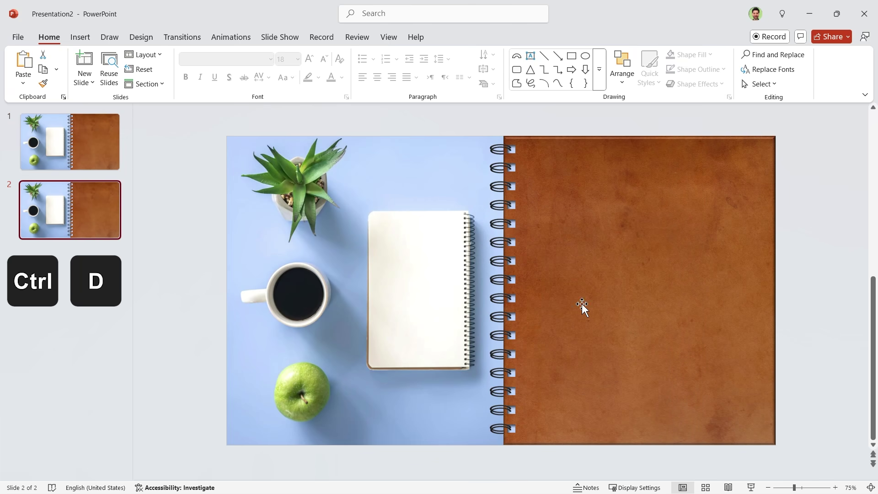
pyautogui.keyDown('ctrl'); pyautogui.click(589, 302); pyautogui.keyUp('ctrl')
pyautogui.moveTo(614, 307); pyautogui.dragTo(336, 312)
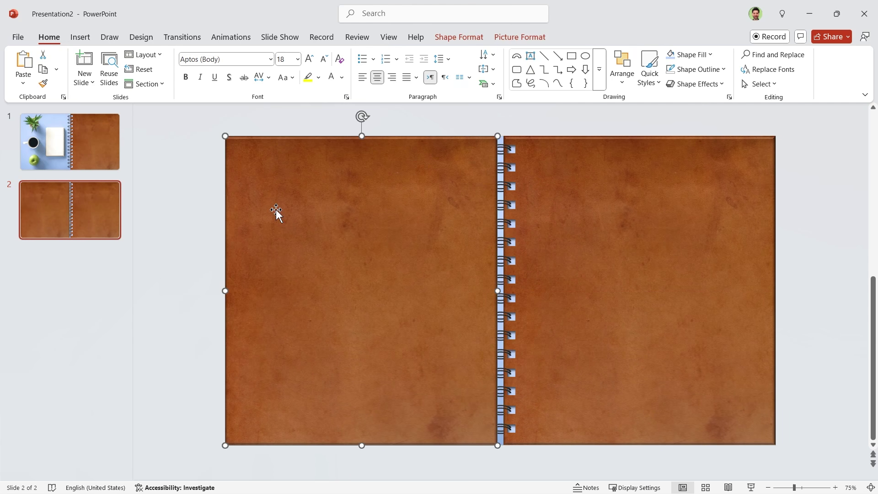
pyautogui.moveTo(270, 196); pyautogui.dragTo(303, 233)
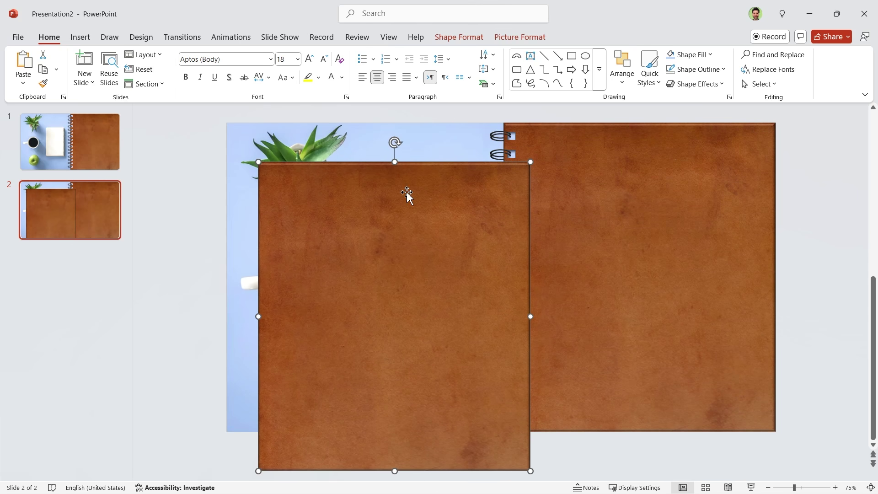
# Step: Align the cover copy to the slide's left and top edges
pyautogui.click(458, 37)
pyautogui.click(698, 55)
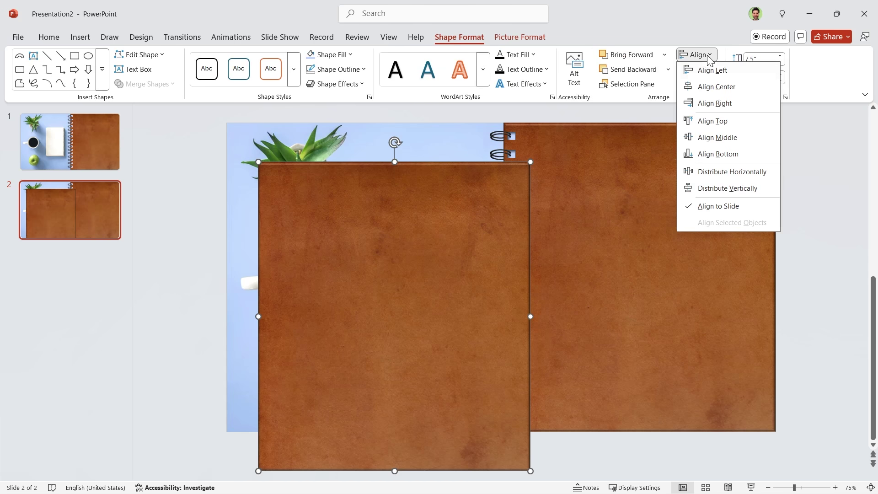
pyautogui.click(711, 70)
pyautogui.click(698, 55)
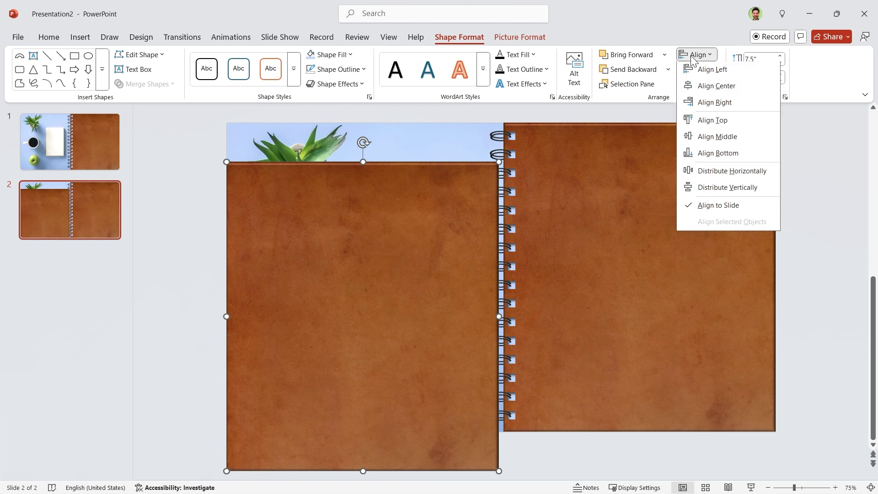
pyautogui.click(713, 121)
# Step: Bring the spiral binding in front of the leather cover
pyautogui.click(509, 434)
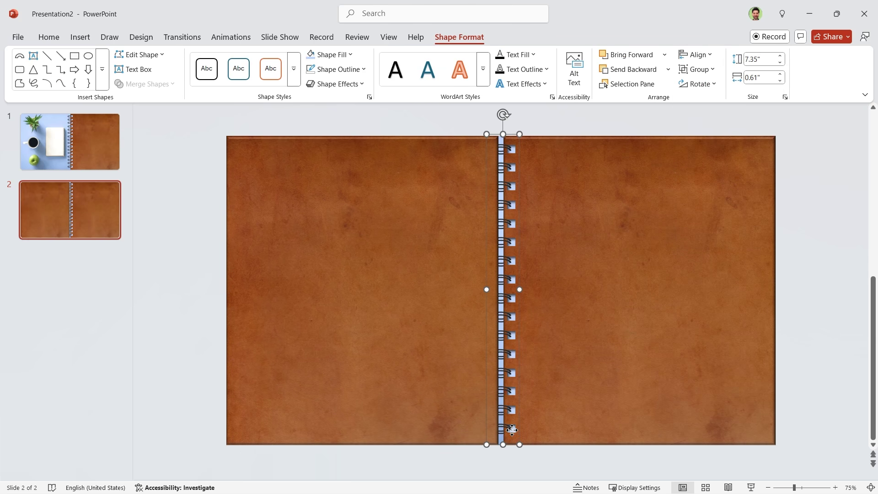
pyautogui.rightClick(513, 430)
pyautogui.click(583, 284)
# Step: Ungroup the binding and delete every ring except the topmost one
pyautogui.rightClick(512, 227)
pyautogui.moveTo(543, 322)
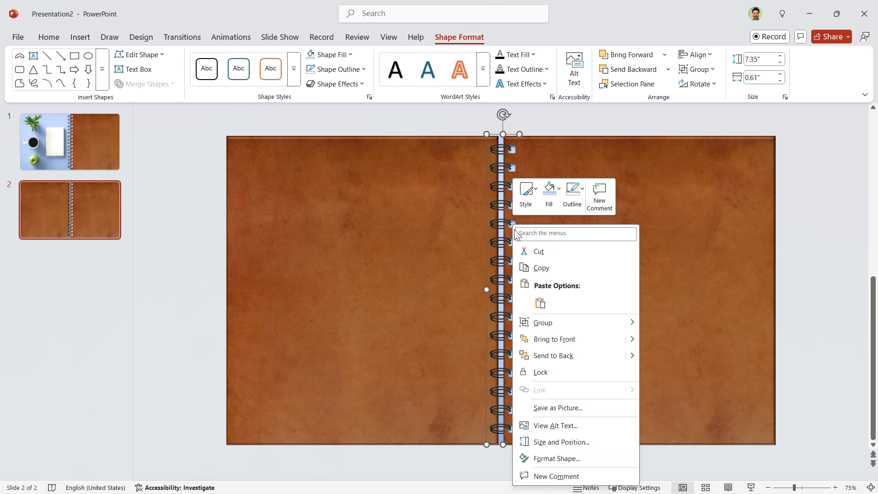
pyautogui.click(677, 358)
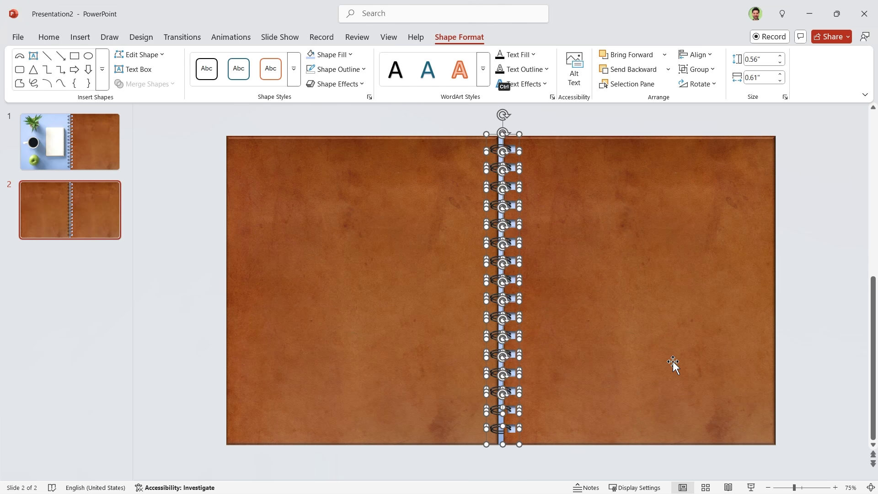
pyautogui.press('ctrl')
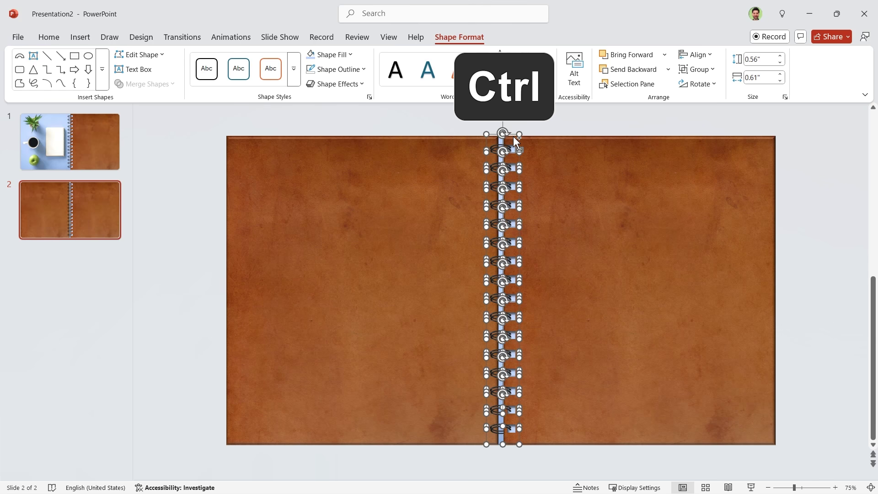
pyautogui.keyDown('ctrl'); pyautogui.click(514, 136); pyautogui.keyUp('ctrl')
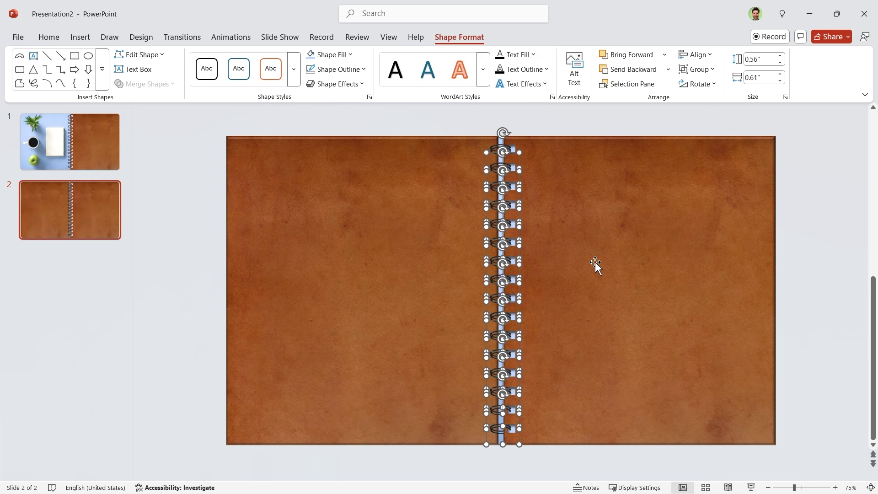
pyautogui.press('Delete')
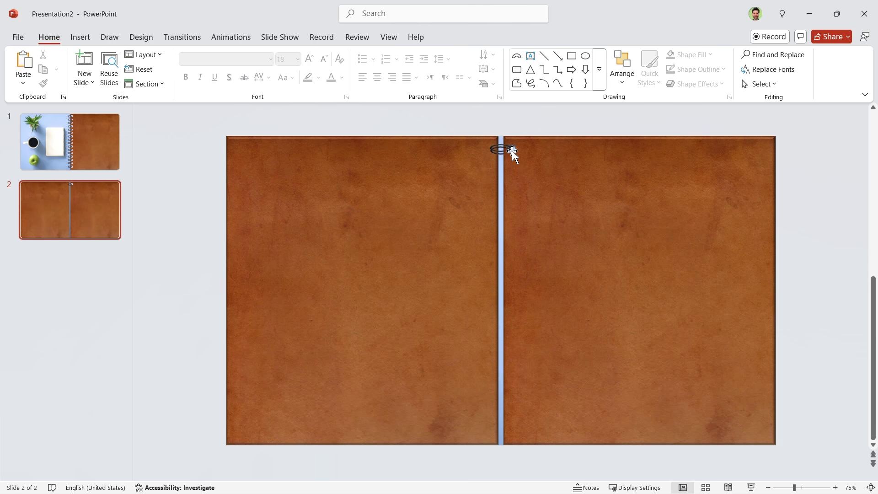
# Step: Ungroup the ring and copy its square tab to the left of the spine
pyautogui.click(512, 151)
pyautogui.scroll(3, 521, 181)
pyautogui.scroll(3, 524, 192)
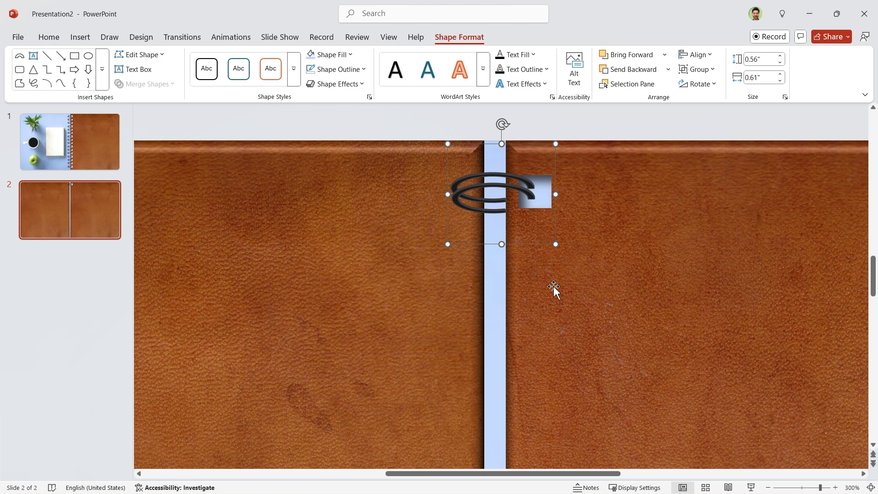
pyautogui.rightClick(540, 197)
pyautogui.moveTo(573, 295)
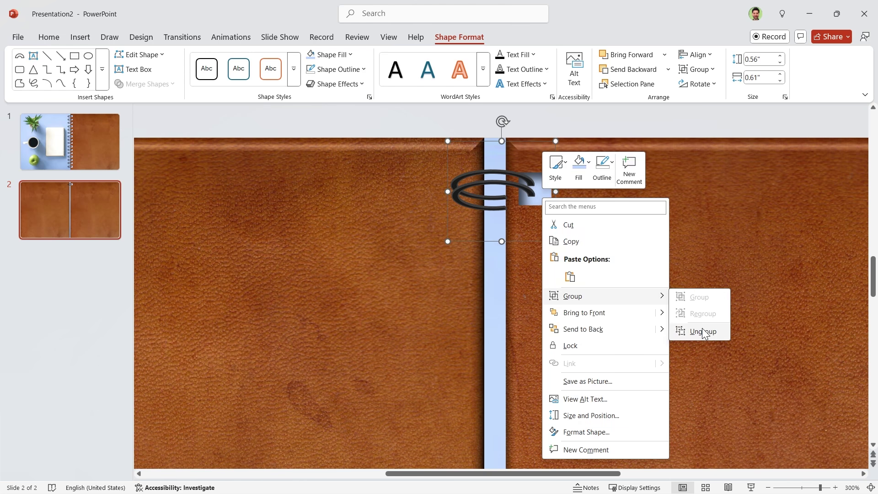
pyautogui.click(703, 331)
pyautogui.click(541, 182)
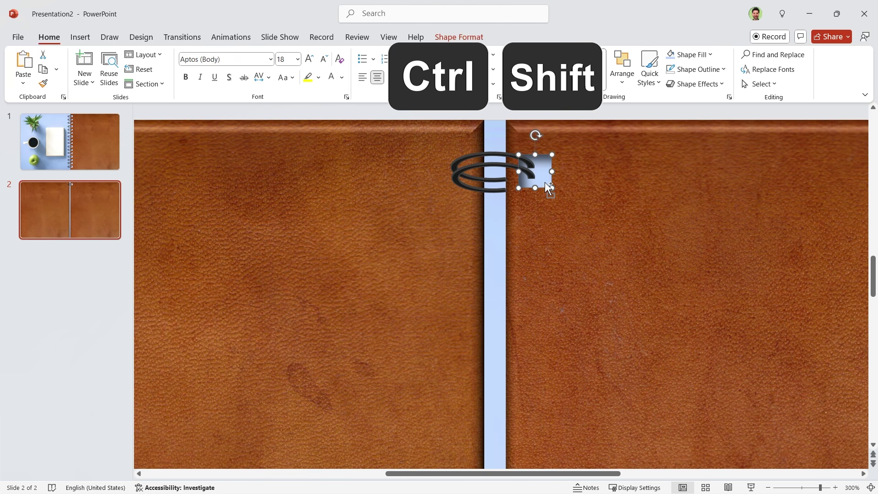
pyautogui.moveTo(548, 187); pyautogui.dragTo(459, 192)
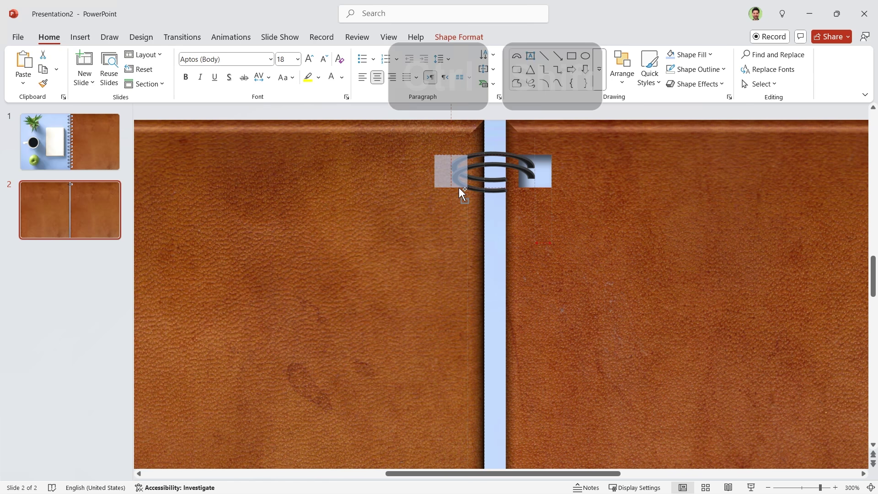
pyautogui.moveTo(458, 187); pyautogui.dragTo(458, 188)
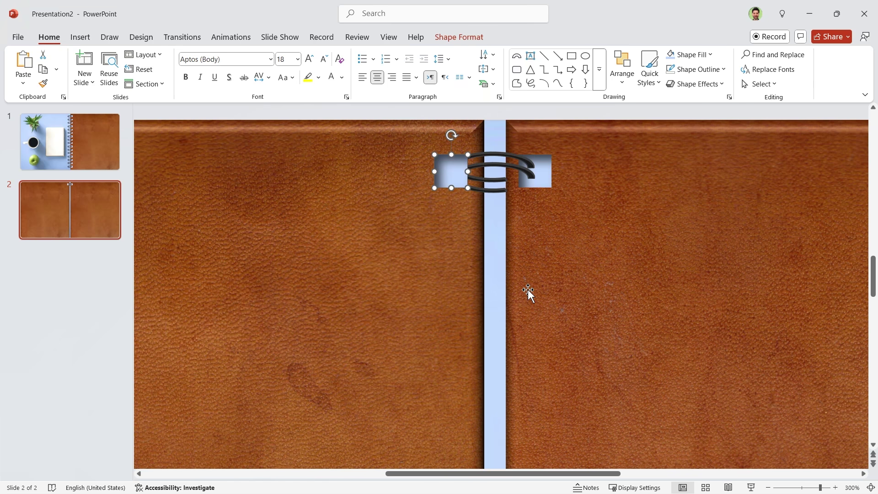
# Step: Flip the copied square tab horizontally to mirror the original
pyautogui.click(459, 37)
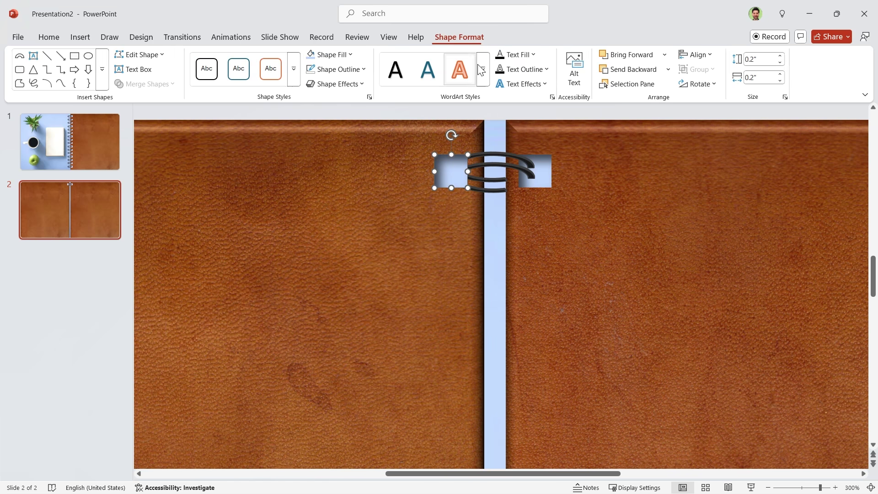
pyautogui.click(697, 84)
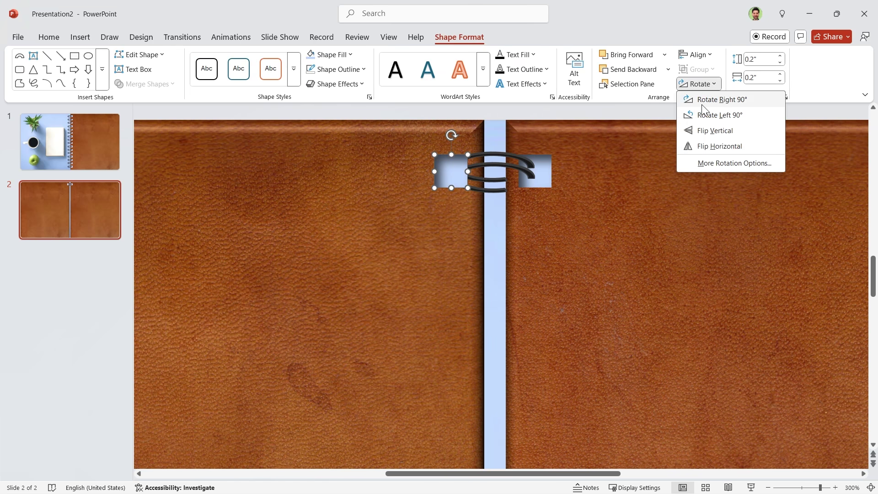
pyautogui.click(717, 145)
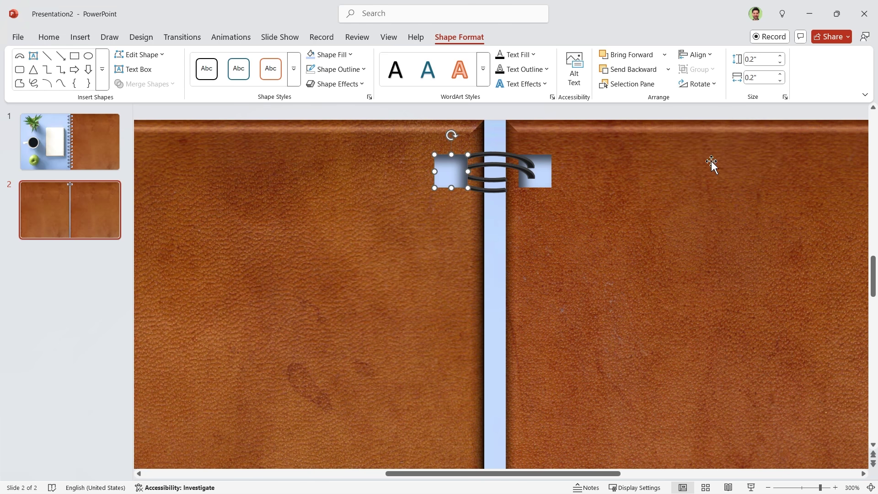
pyautogui.click(498, 170)
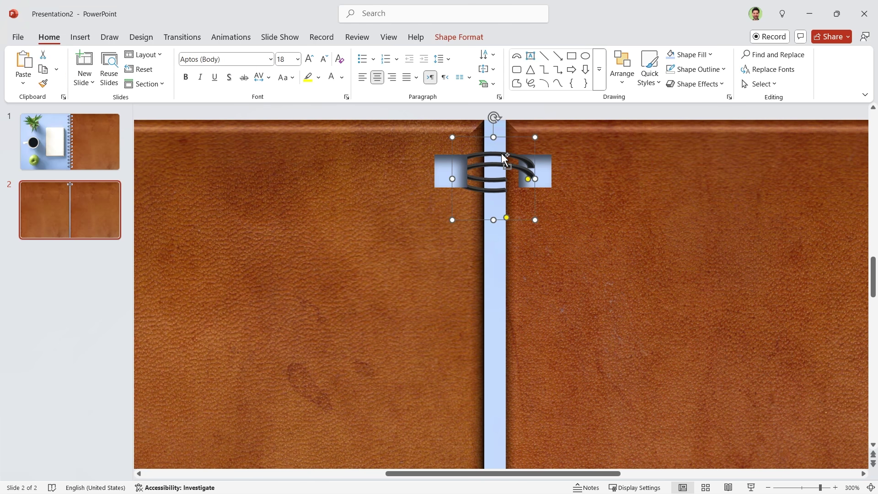
# Step: Bring the rings picture in front of the other ring pieces
pyautogui.rightClick(501, 153)
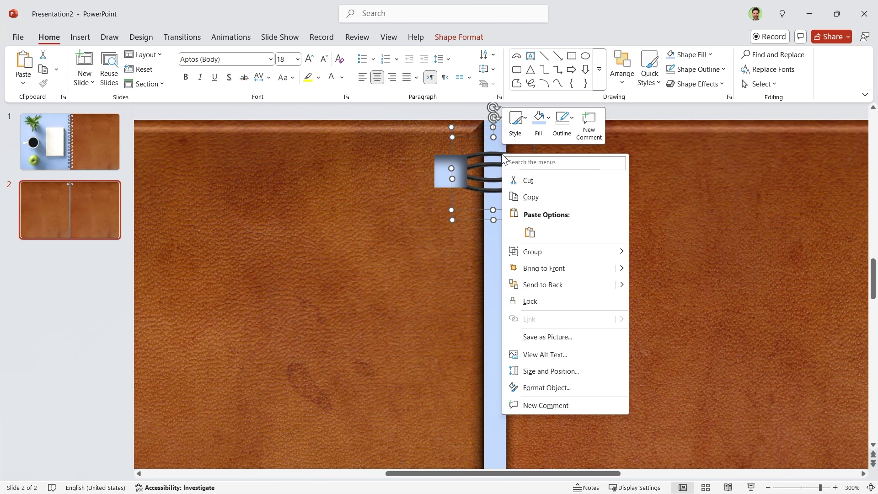
pyautogui.click(549, 269)
pyautogui.click(494, 281)
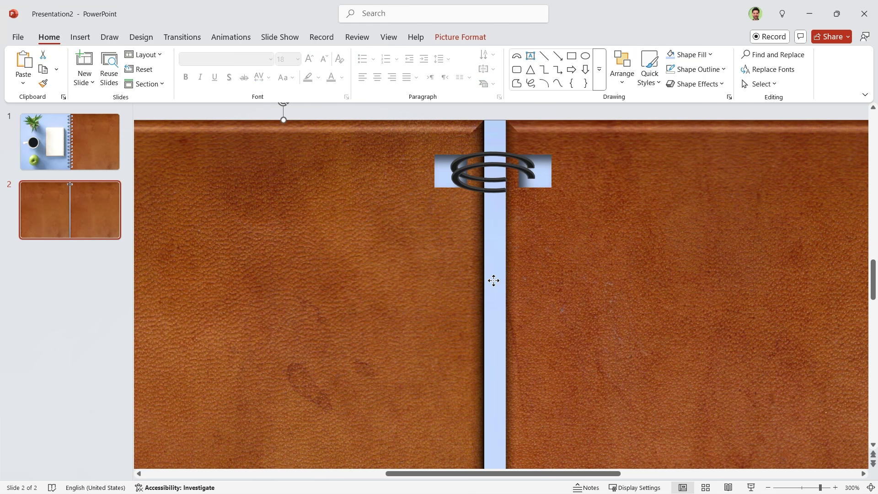
pyautogui.click(495, 195)
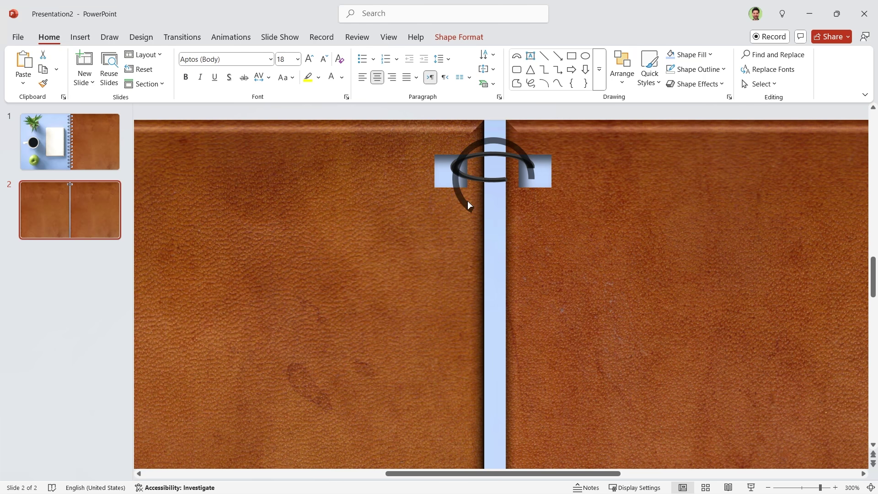
# Step: Move the ring arcs down onto the square tabs and select all ring parts
pyautogui.click(454, 177)
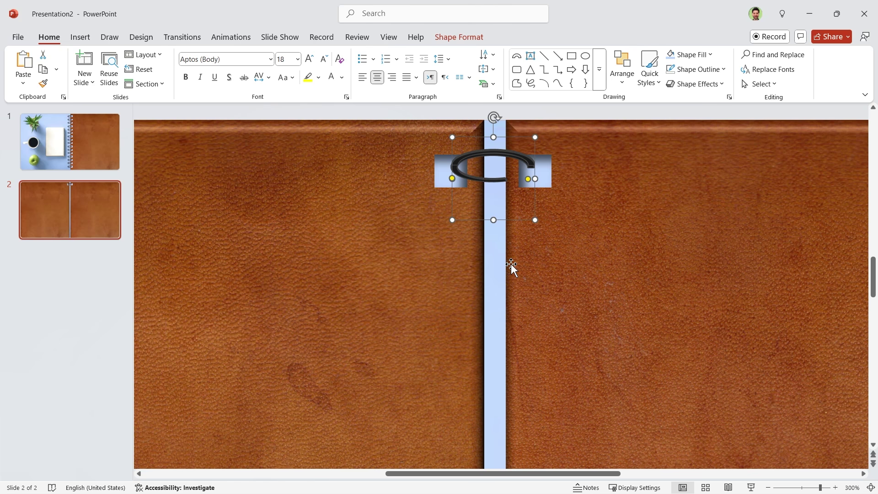
pyautogui.moveTo(492, 193)
pyautogui.mouseDown()
pyautogui.moveTo(491, 183)
pyautogui.moveTo(457, 198)
pyautogui.mouseUp()
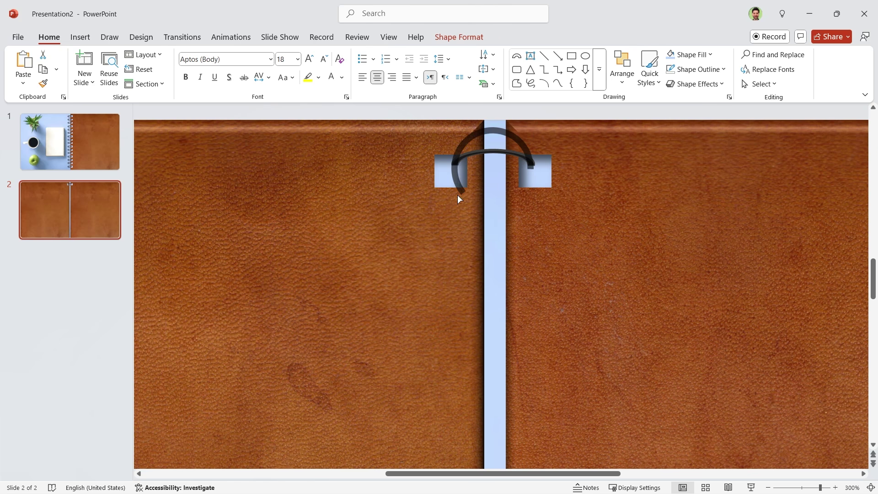
pyautogui.click(450, 171)
pyautogui.keyDown('shift'); pyautogui.click(506, 152); pyautogui.keyUp('shift')
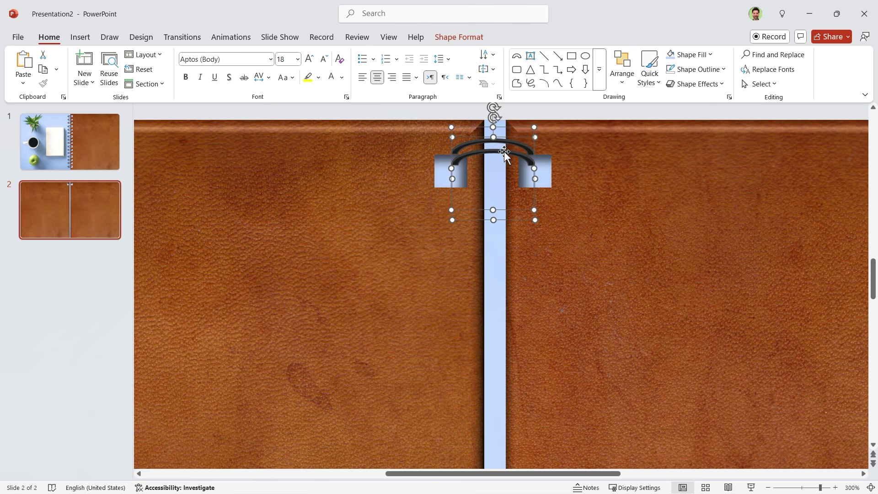
pyautogui.moveTo(506, 150); pyautogui.dragTo(501, 166)
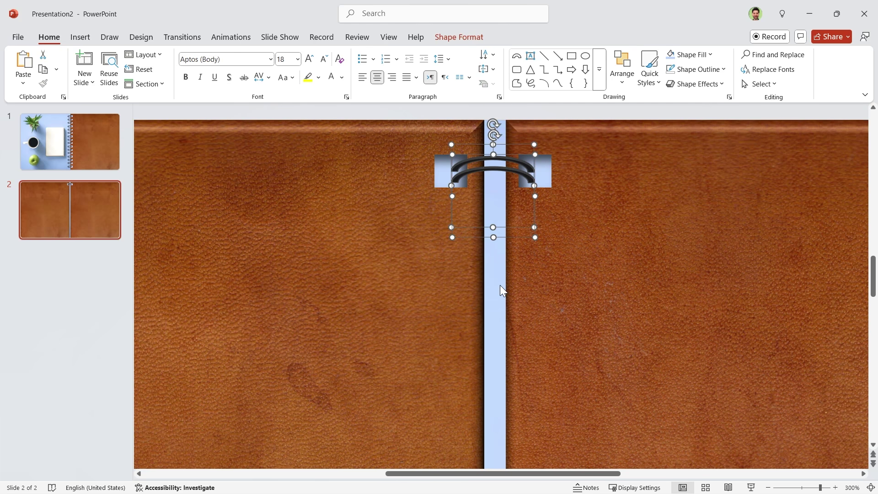
pyautogui.keyDown('shift'); pyautogui.click(547, 176); pyautogui.keyUp('shift')
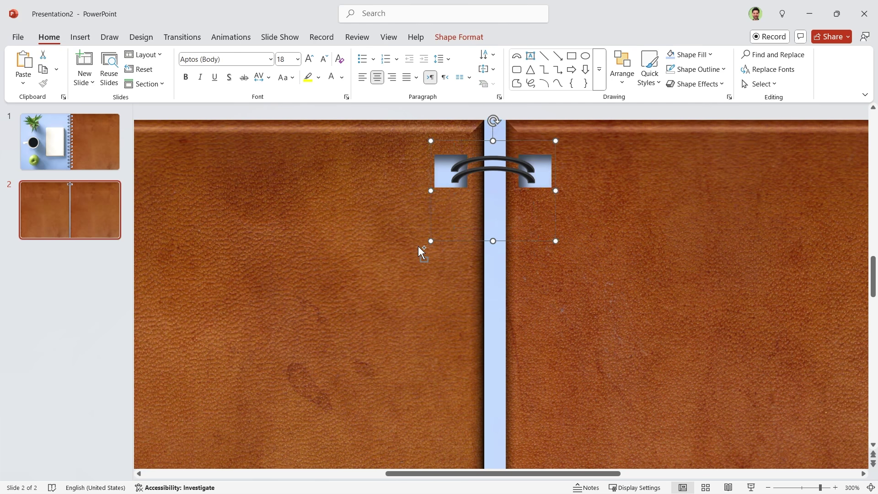
pyautogui.scroll(-5, 417, 246)
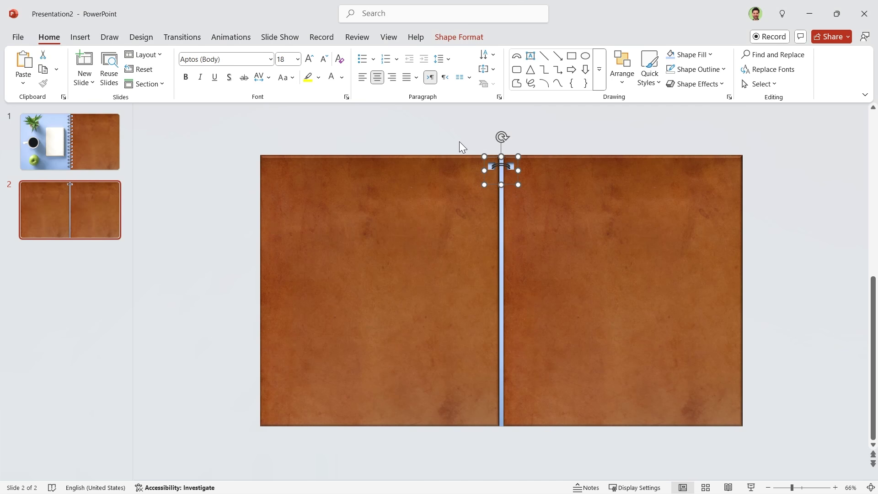
# Step: Make three ring copies and center the last one at the spine's bottom
pyautogui.hotkey('ctrl', 'd')
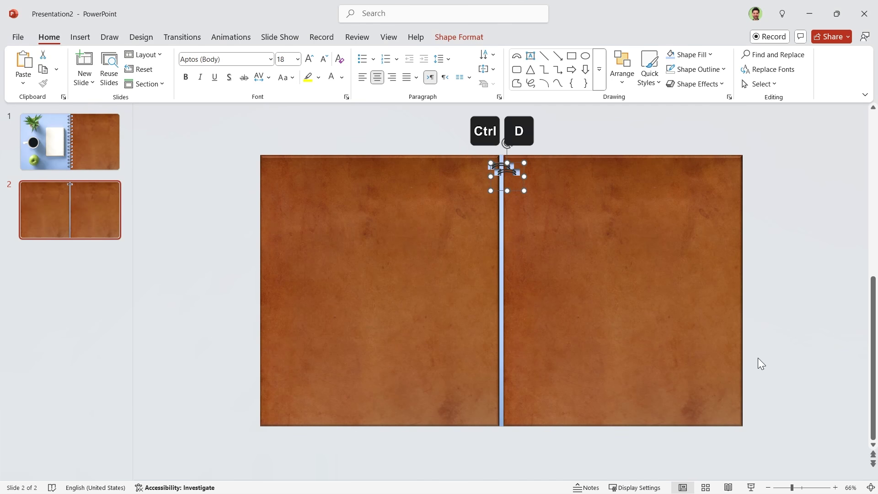
pyautogui.hotkey('ctrl', 'd')
pyautogui.hotkey('ctrl', 'd')
pyautogui.hotkey('ctrl', 'd')
pyautogui.hotkey('ctrl', 'd')
pyautogui.hotkey('ctrl', 'd')
pyautogui.hotkey('ctrl', 'd')
pyautogui.hotkey('ctrl', 'd')
pyautogui.hotkey('ctrl', 'd')
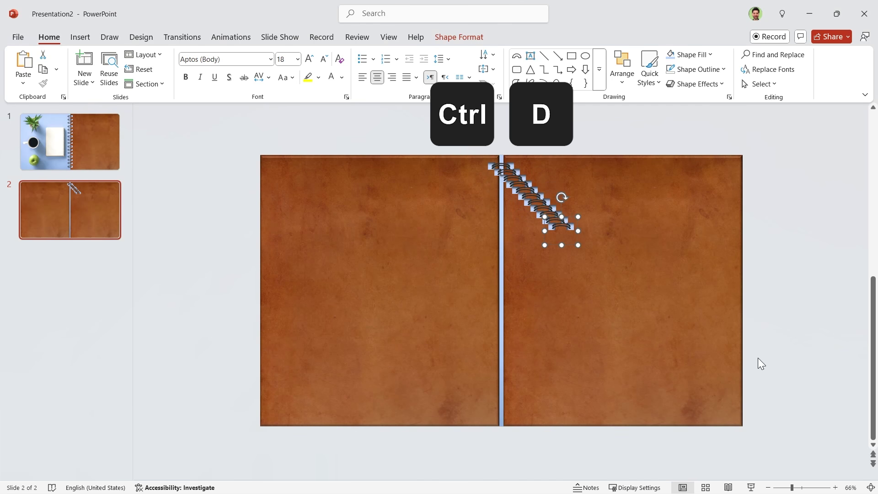
pyautogui.hotkey('ctrl', 'd')
pyautogui.hotkey('ctrl', 'd')
pyautogui.hotkey('ctrl', 'd')
pyautogui.hotkey('ctrl', 'd')
pyautogui.hotkey('ctrl', 'd')
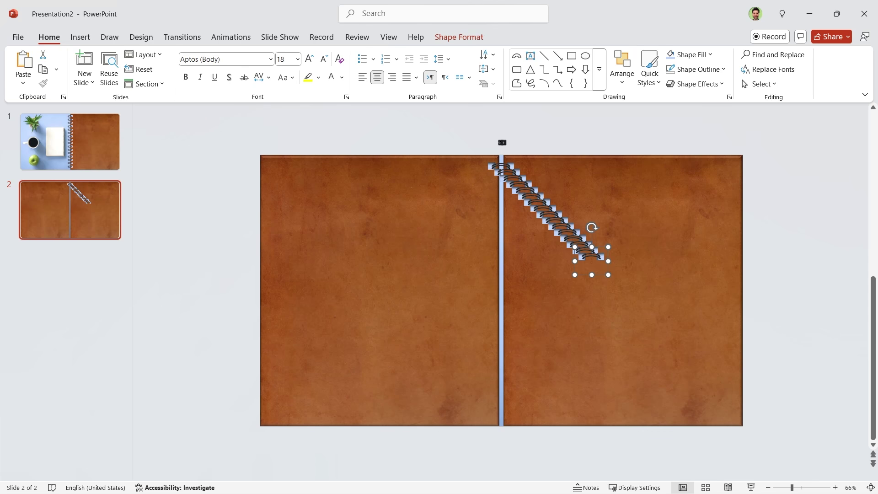
pyautogui.moveTo(589, 287); pyautogui.dragTo(508, 414)
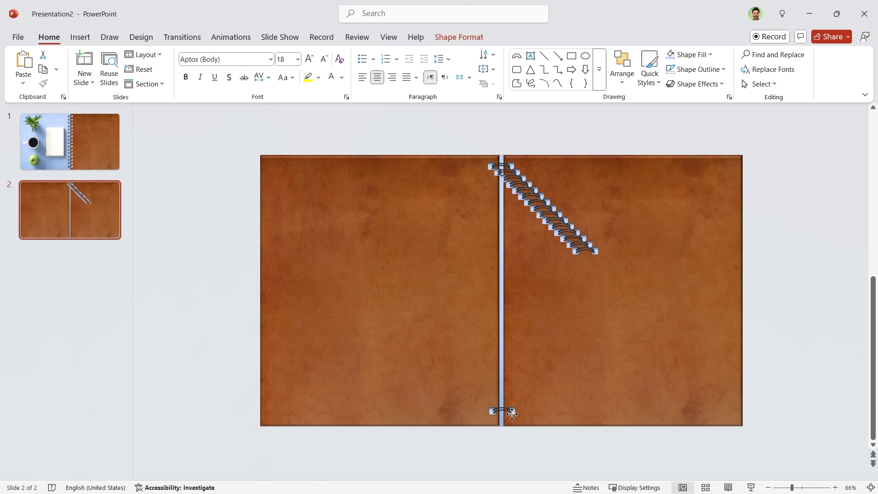
pyautogui.click(458, 38)
pyautogui.click(696, 55)
pyautogui.click(714, 87)
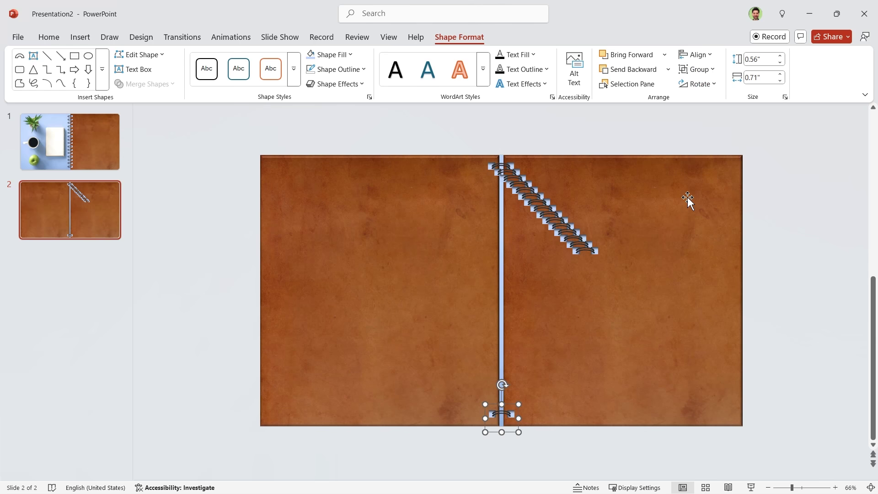
# Step: Align the rings left and distribute them evenly along the spine
pyautogui.moveTo(420, 129); pyautogui.dragTo(642, 472)
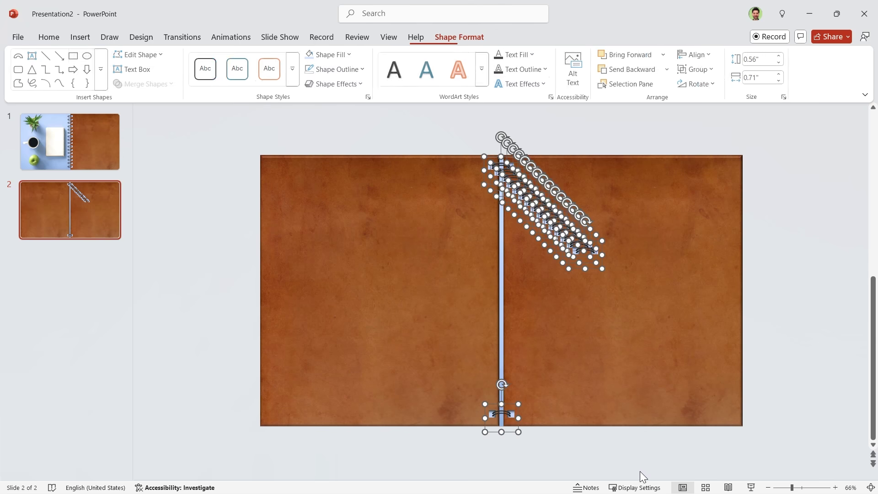
pyautogui.click(697, 54)
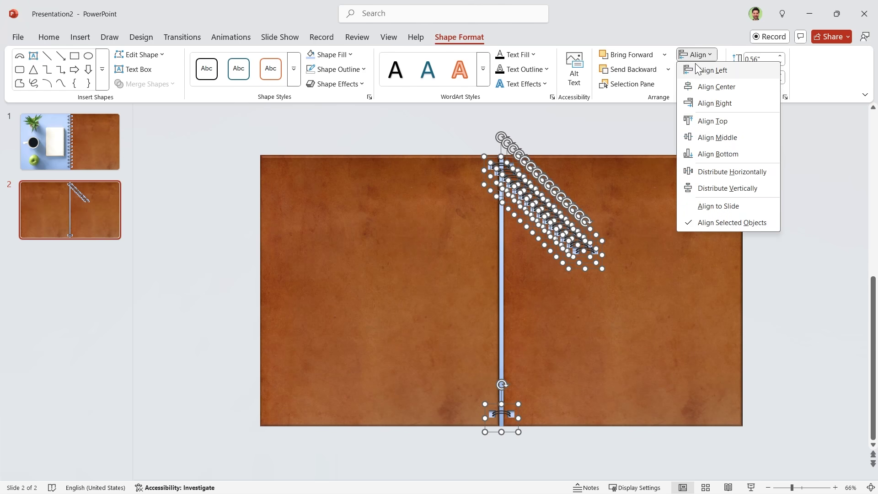
pyautogui.click(712, 70)
pyautogui.click(696, 54)
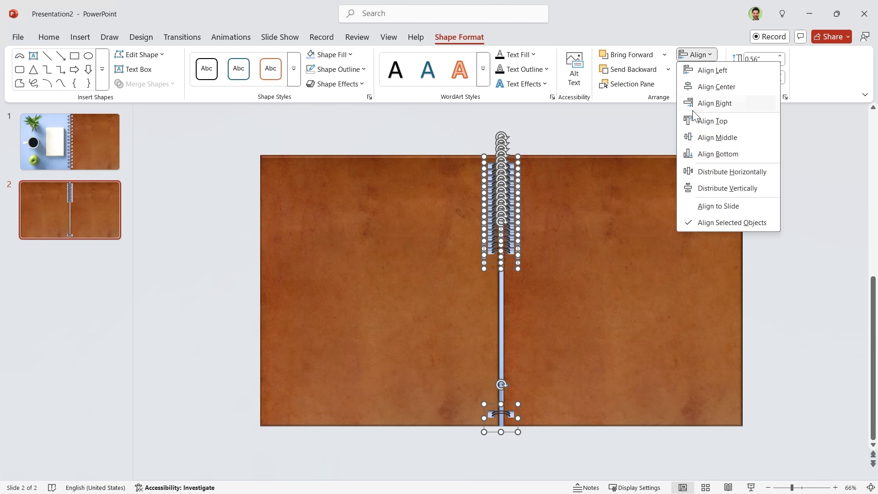
pyautogui.click(727, 188)
# Step: Group all the spine rings into one object
pyautogui.click(464, 136)
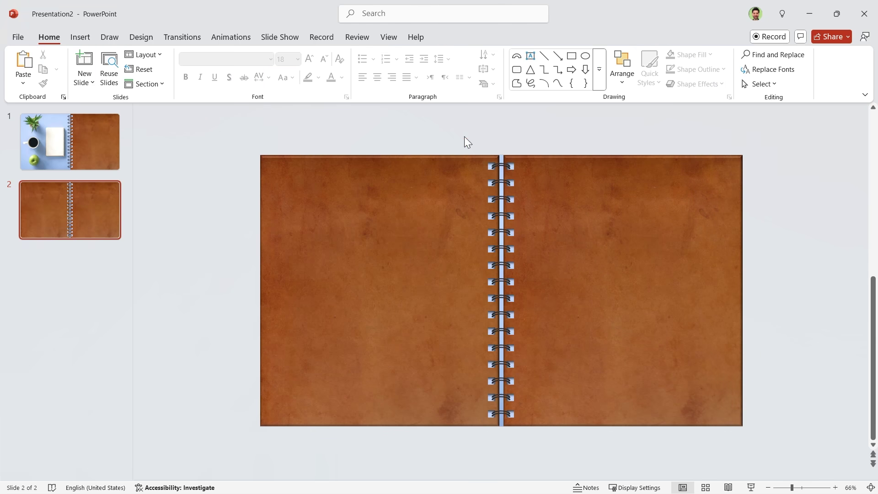
pyautogui.moveTo(465, 137)
pyautogui.mouseDown()
pyautogui.moveTo(566, 442)
pyautogui.moveTo(559, 446)
pyautogui.mouseUp()
pyautogui.hotkey('ctrl', 'g')
pyautogui.click(607, 184)
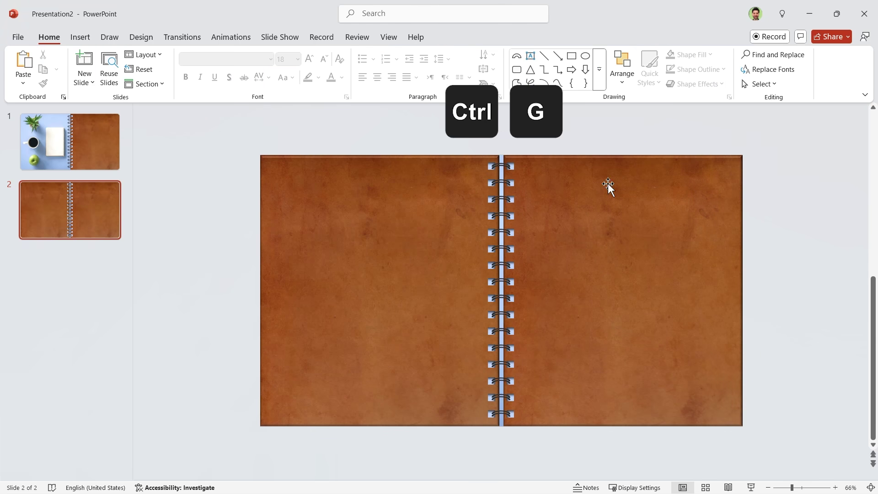
# Step: Draw a rectangle stretched to cover the right page beside the spine
pyautogui.click(572, 56)
pyautogui.moveTo(540, 203); pyautogui.dragTo(649, 362)
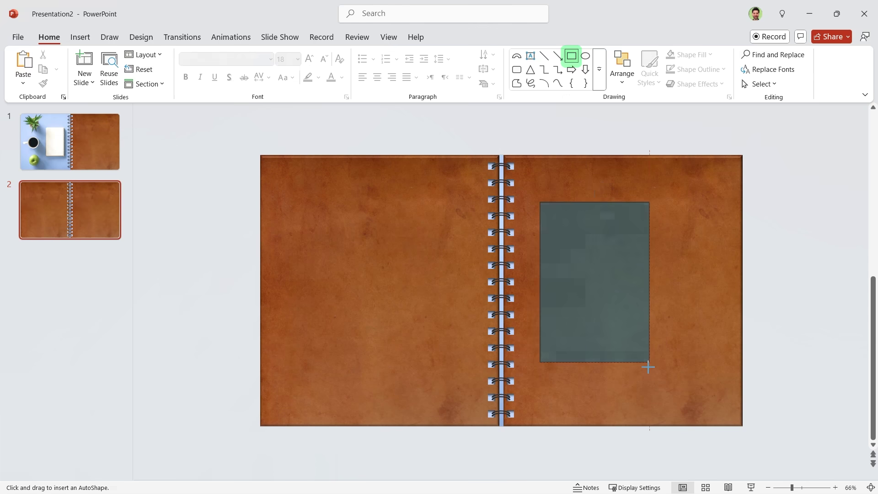
pyautogui.moveTo(571, 305); pyautogui.dragTo(536, 309)
pyautogui.moveTo(559, 202); pyautogui.dragTo(559, 159)
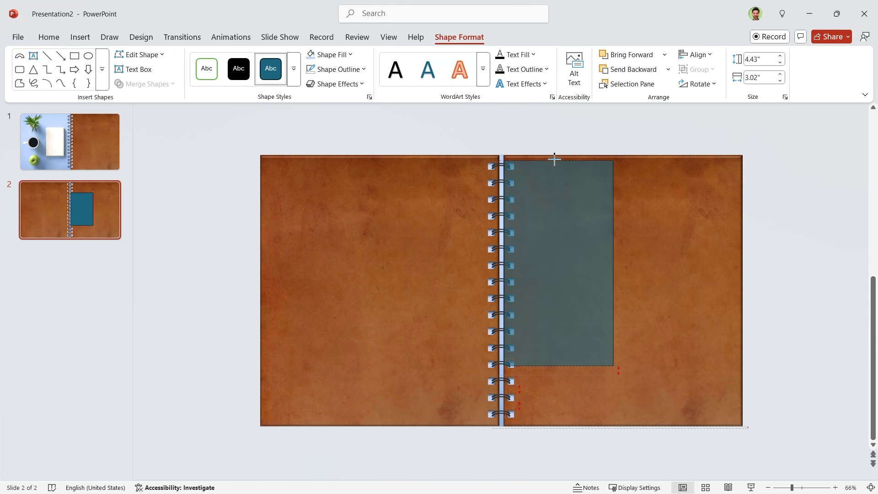
pyautogui.moveTo(558, 367); pyautogui.dragTo(559, 421)
pyautogui.moveTo(614, 290); pyautogui.dragTo(727, 291)
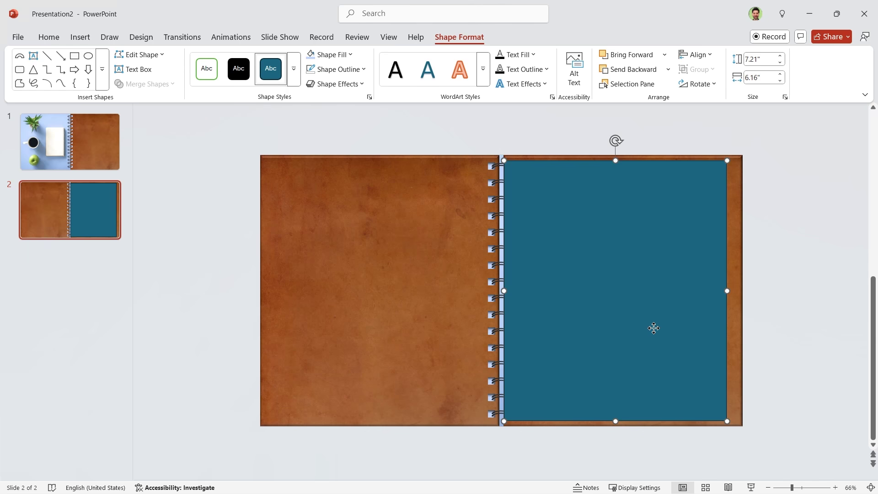
# Step: Fill the page rectangle with white
pyautogui.click(696, 54)
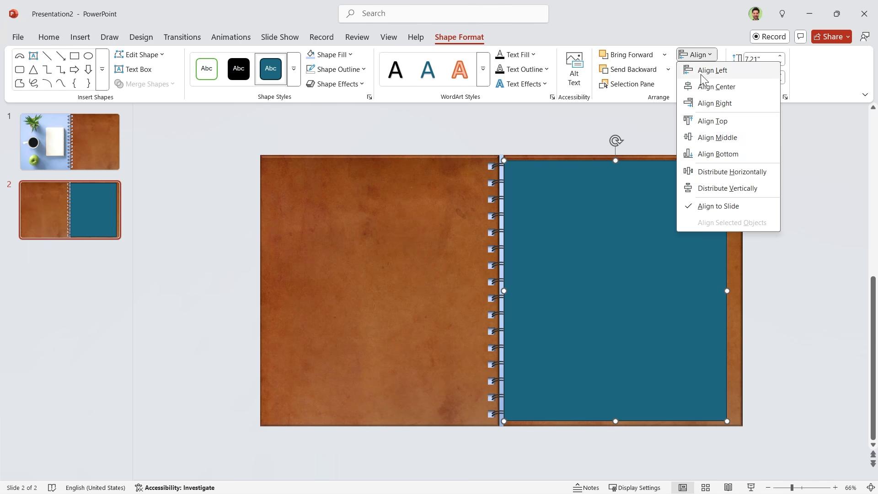
pyautogui.click(717, 137)
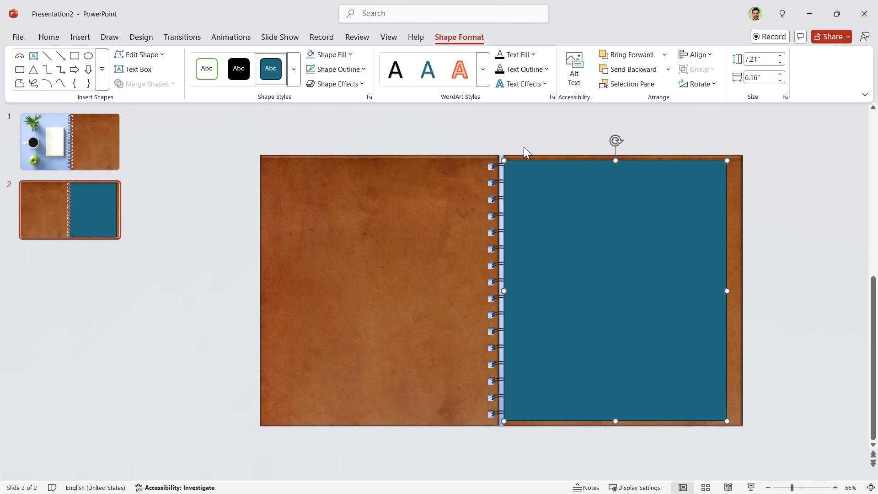
pyautogui.click(349, 54)
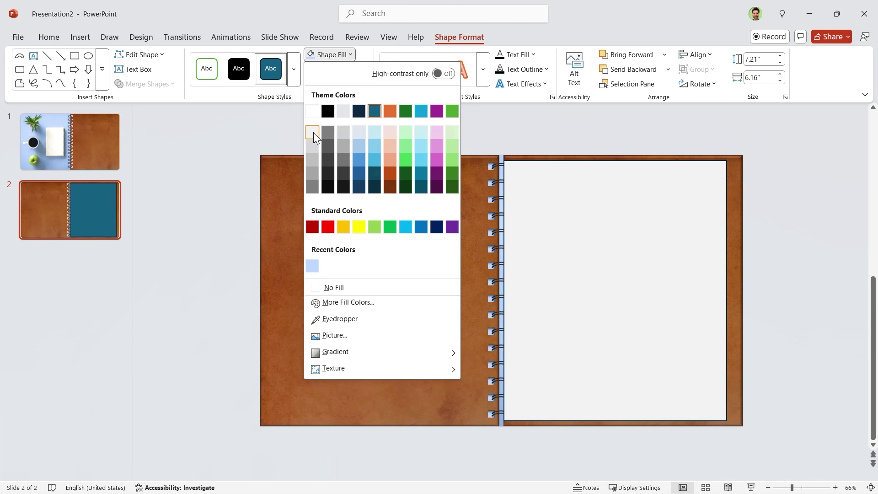
pyautogui.click(314, 132)
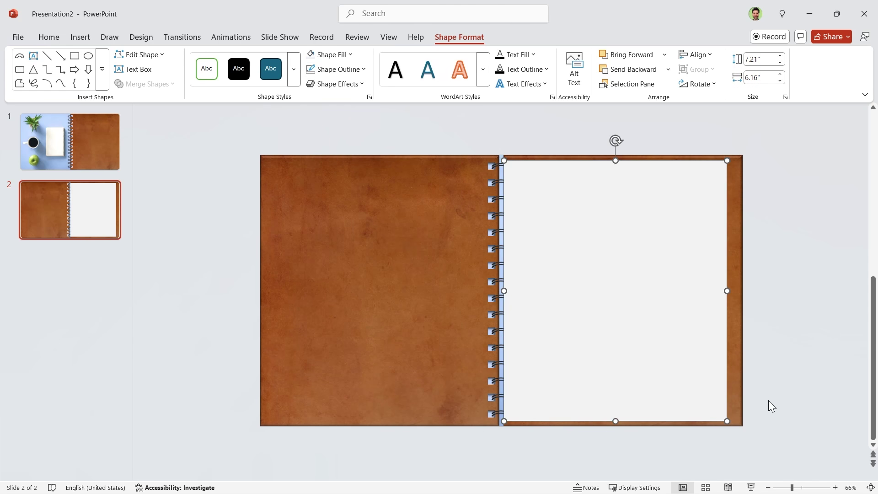
# Step: Draw a rounded rectangle over the white page's bottom-right edge
pyautogui.click(20, 68)
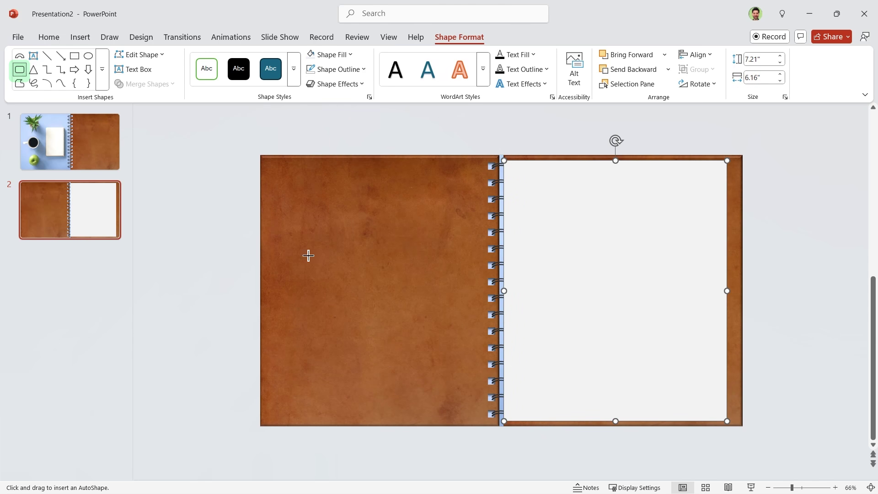
pyautogui.moveTo(651, 325); pyautogui.dragTo(690, 402)
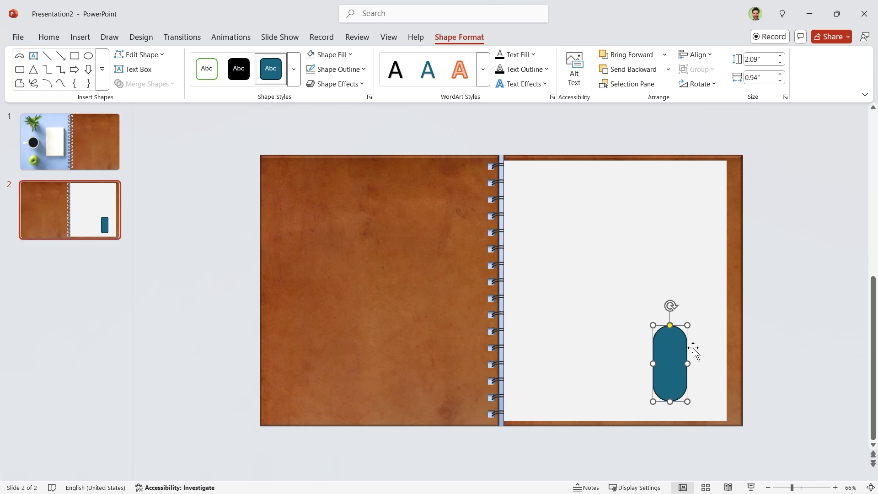
pyautogui.moveTo(677, 354)
pyautogui.mouseDown()
pyautogui.moveTo(677, 365)
pyautogui.moveTo(727, 393)
pyautogui.mouseUp()
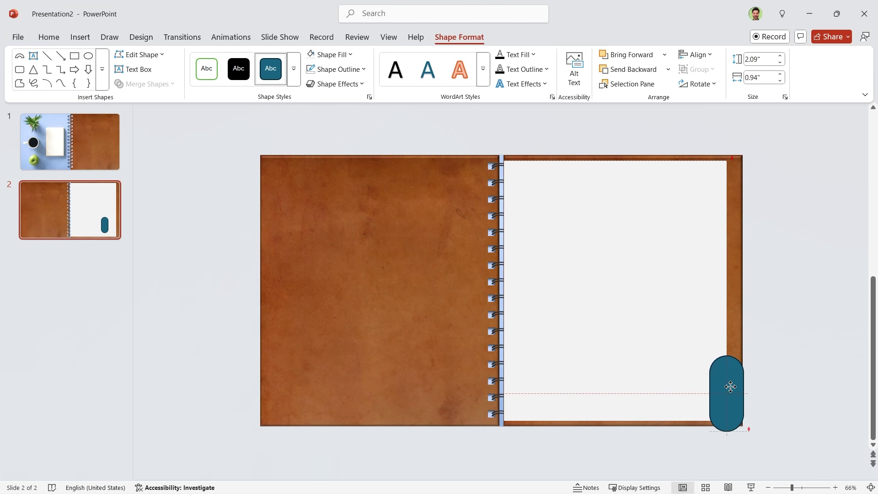
# Step: Subtract the rounded shape from the white page to cut a notch
pyautogui.keyDown('ctrl'); pyautogui.click(637, 347); pyautogui.keyUp('ctrl')
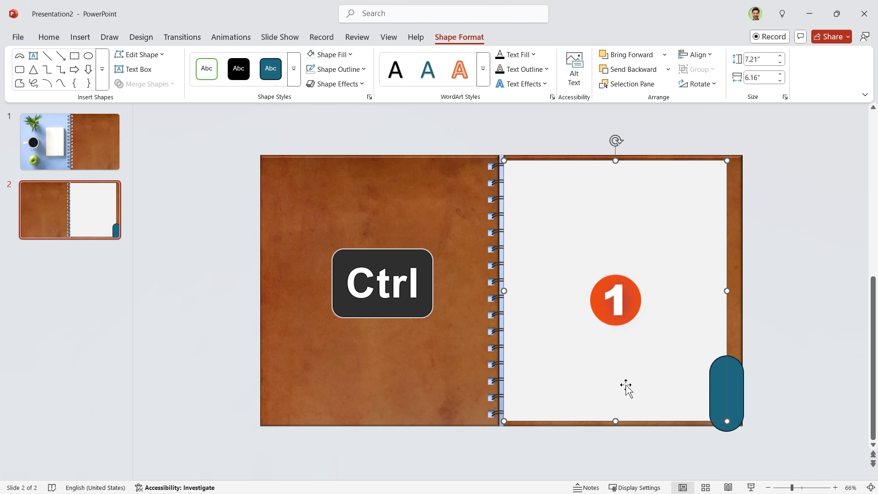
pyautogui.keyDown('ctrl'); pyautogui.click(729, 414); pyautogui.keyUp('ctrl')
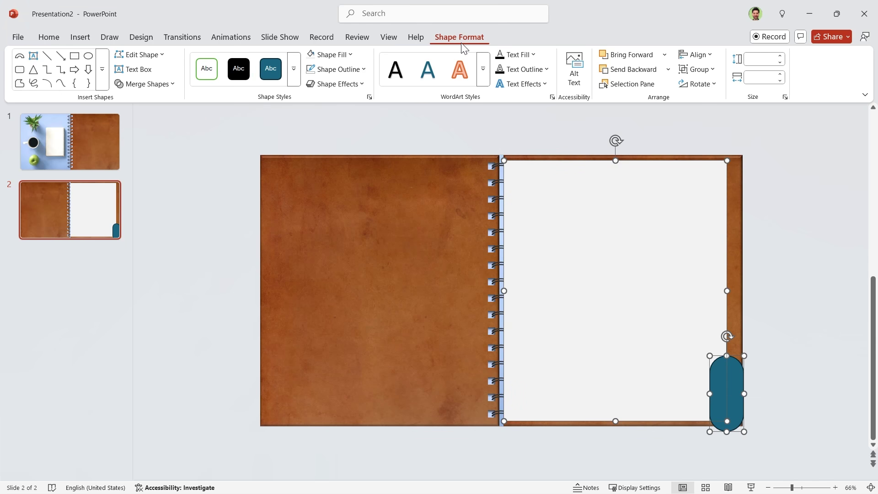
pyautogui.click(159, 83)
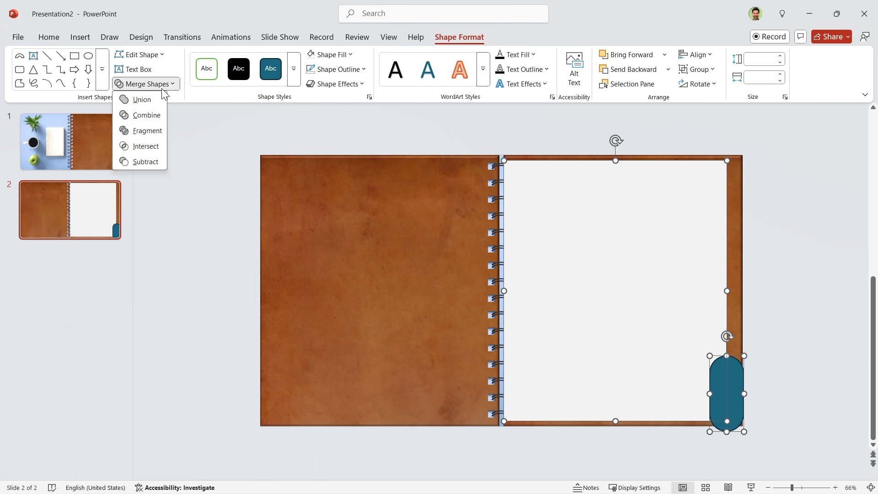
pyautogui.click(152, 162)
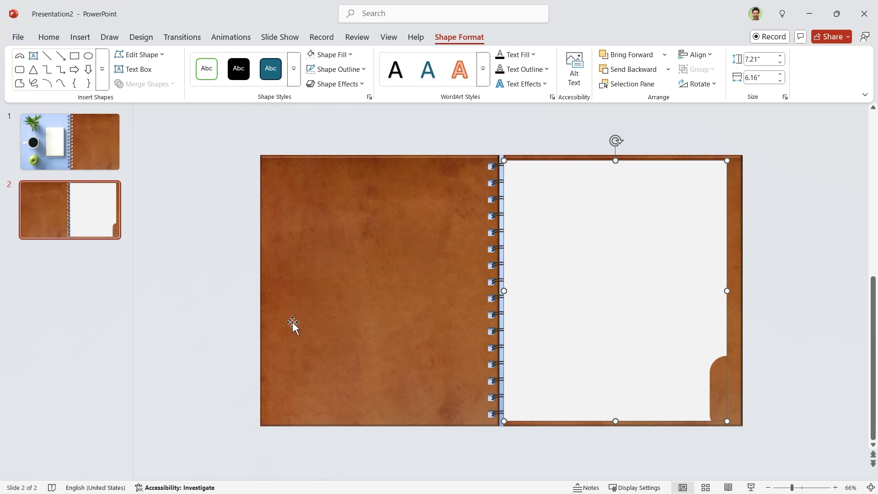
# Step: Apply the first outer shadow preset to the white page
pyautogui.click(371, 95)
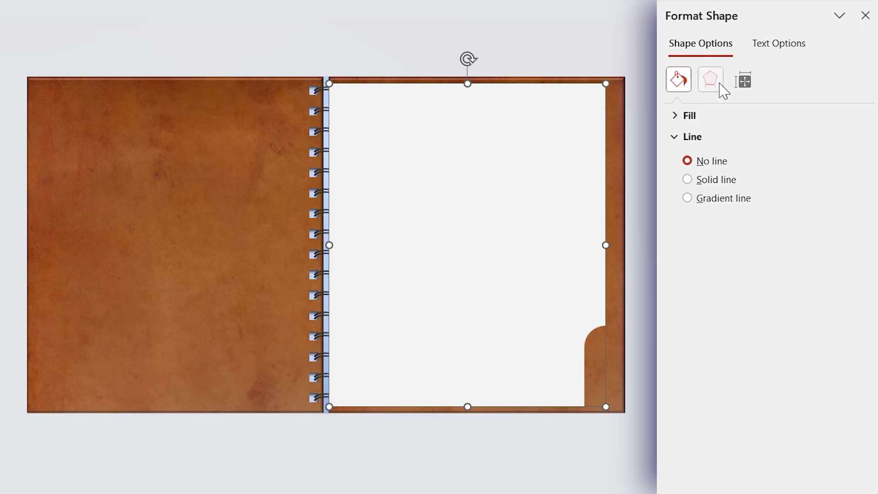
pyautogui.click(711, 79)
pyautogui.click(839, 137)
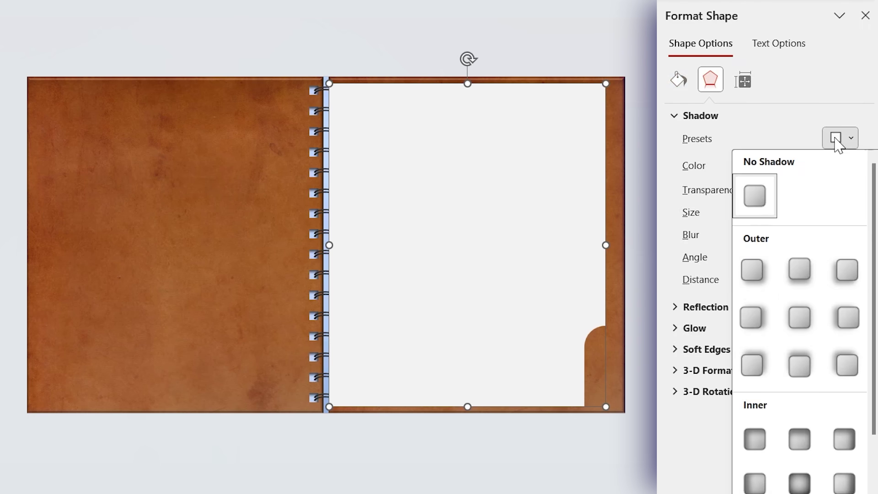
pyautogui.click(754, 271)
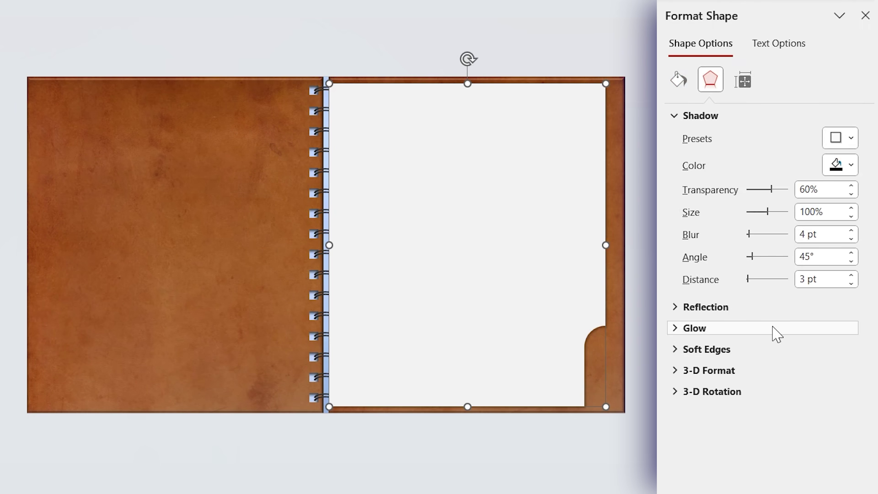
# Step: Set the shadow blur to 25 pt and the distance to 12 pt
pyautogui.doubleClick(820, 234)
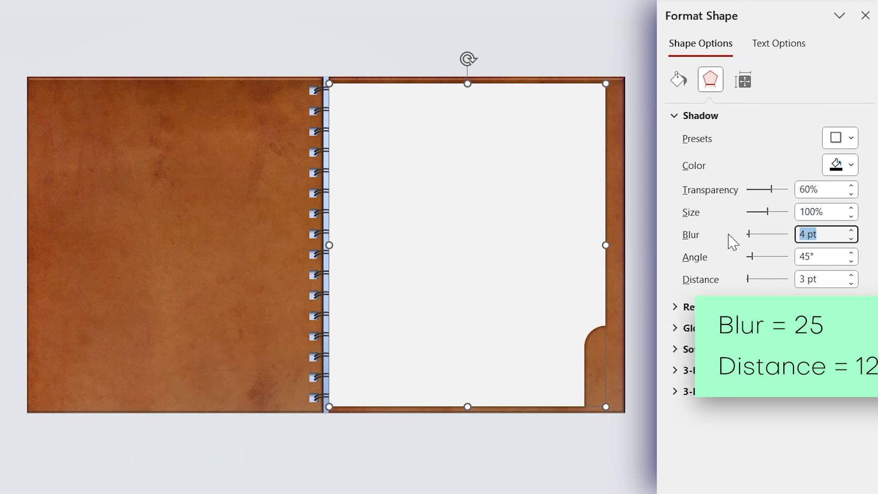
pyautogui.write('25')
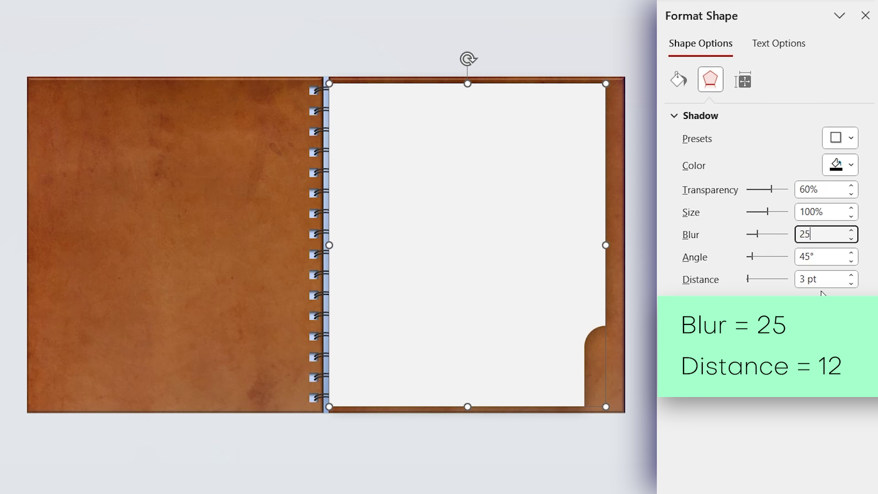
pyautogui.moveTo(823, 279); pyautogui.dragTo(736, 286)
pyautogui.write('12')
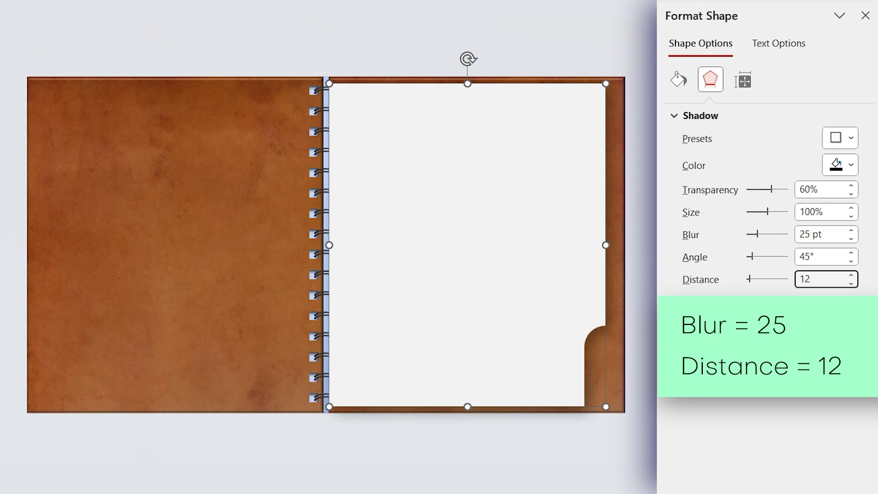
pyautogui.press('Return')
# Step: Draw a tall rectangle and align it to the white page's bottom and right edges
pyautogui.click(864, 15)
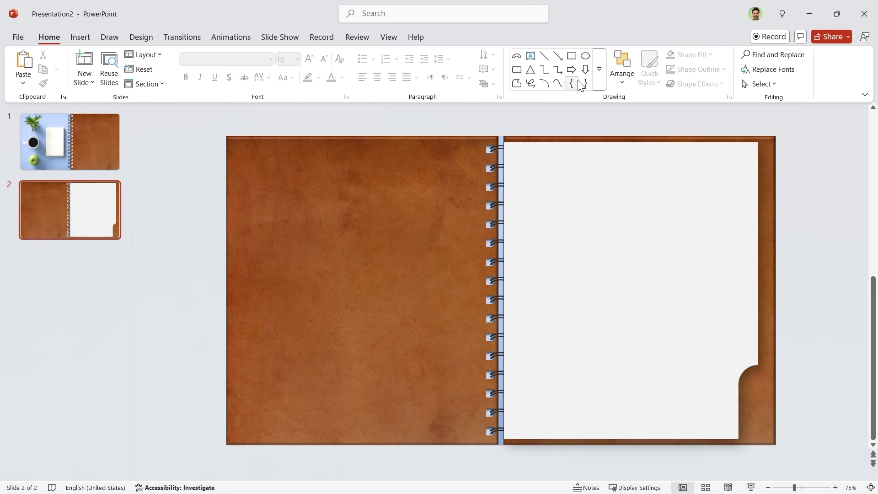
pyautogui.click(572, 56)
pyautogui.moveTo(609, 274); pyautogui.dragTo(675, 406)
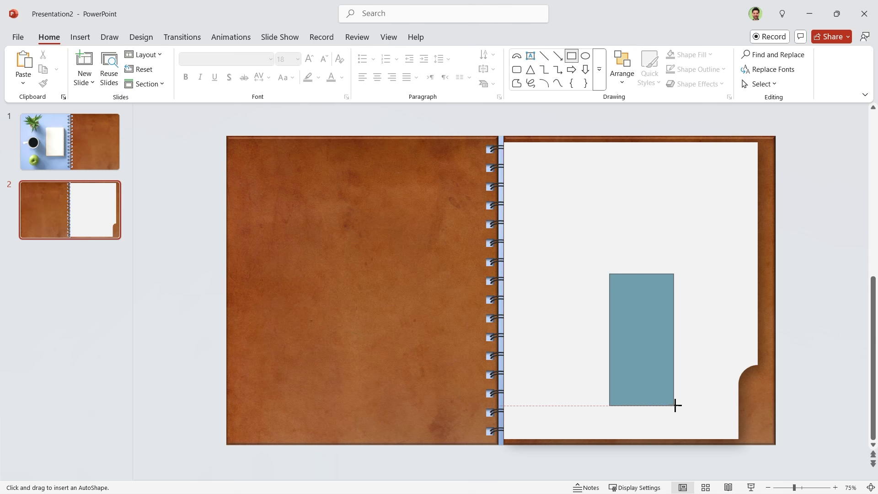
pyautogui.keyDown('shift'); pyautogui.click(574, 319); pyautogui.keyUp('shift')
pyautogui.click(701, 55)
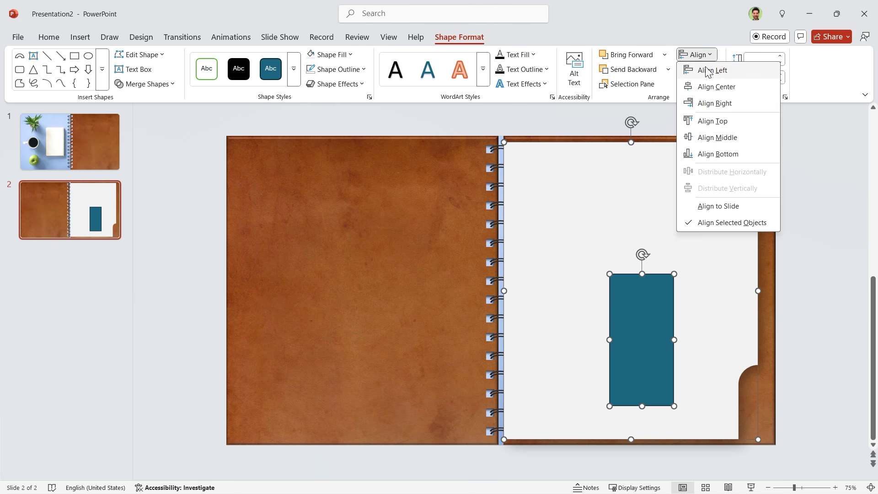
pyautogui.click(727, 157)
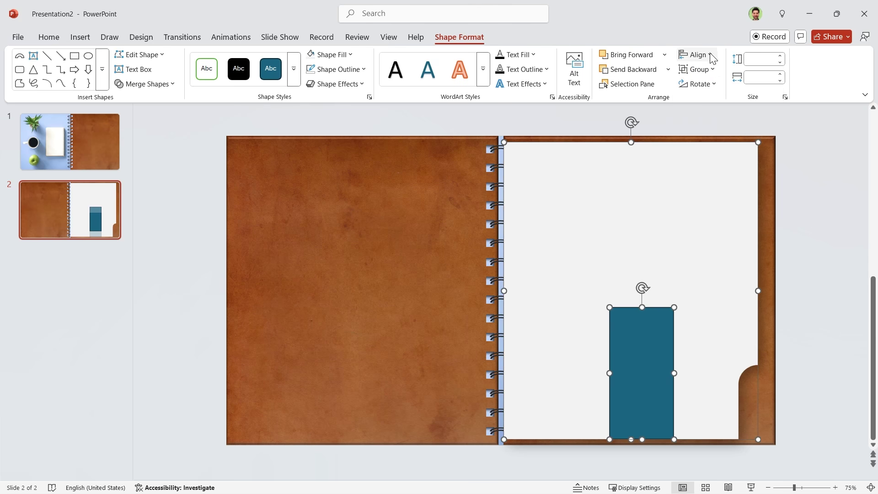
pyautogui.click(701, 55)
pyautogui.click(726, 107)
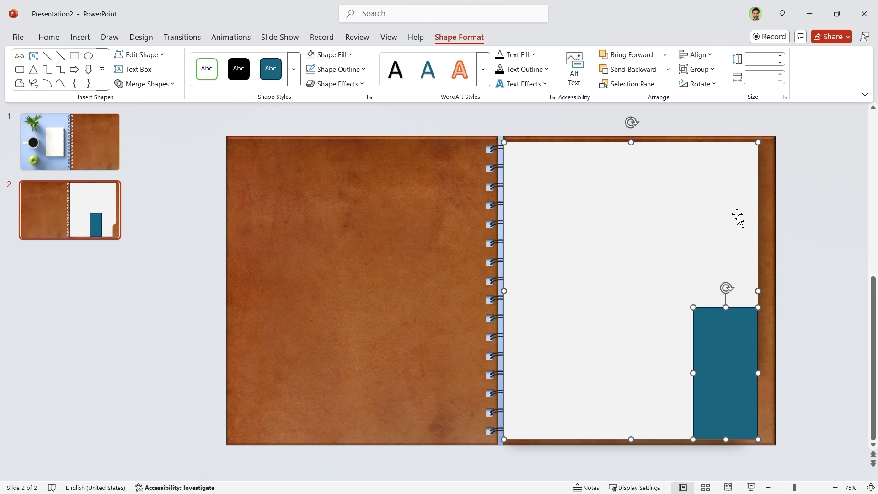
# Step: Bring the spiral binding and white page in front of the new rectangle
pyautogui.click(574, 379)
pyautogui.click(491, 301)
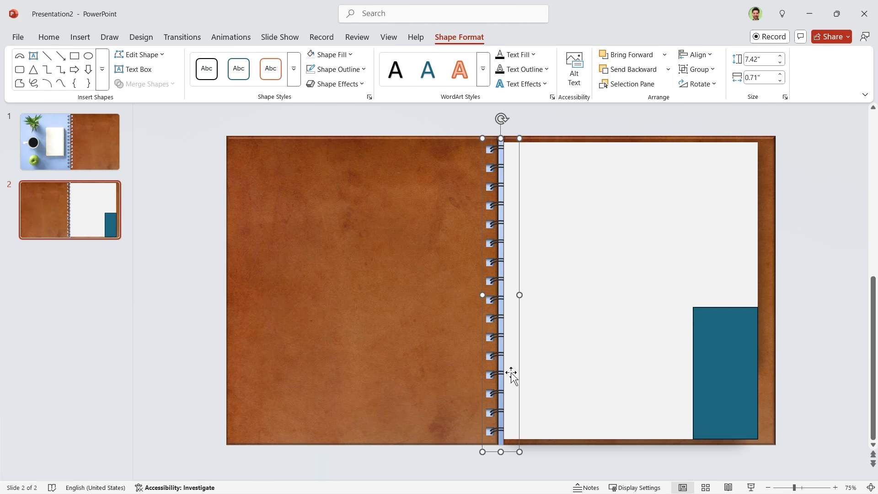
pyautogui.keyDown('shift'); pyautogui.click(568, 292); pyautogui.keyUp('shift')
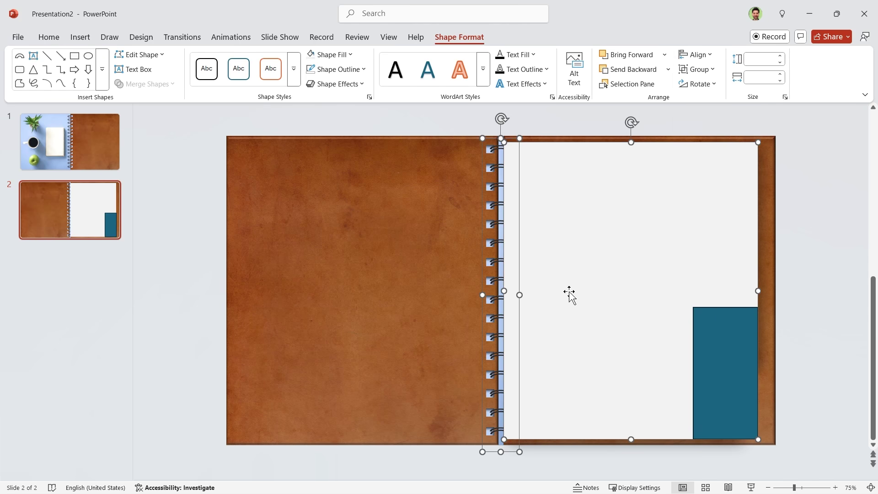
pyautogui.rightClick(568, 291)
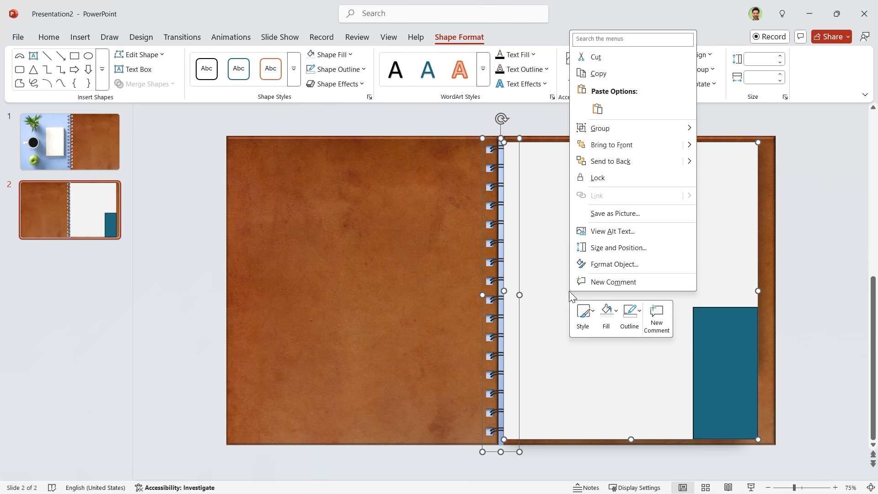
pyautogui.click(611, 144)
pyautogui.click(574, 127)
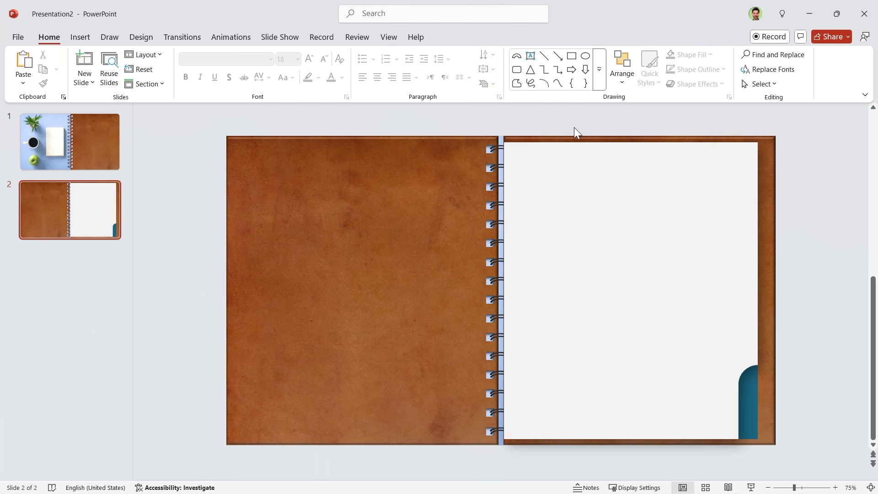
# Step: Rotate the PAGE 1 label vertically onto the teal tab and group it with tab and page
pyautogui.click(530, 56)
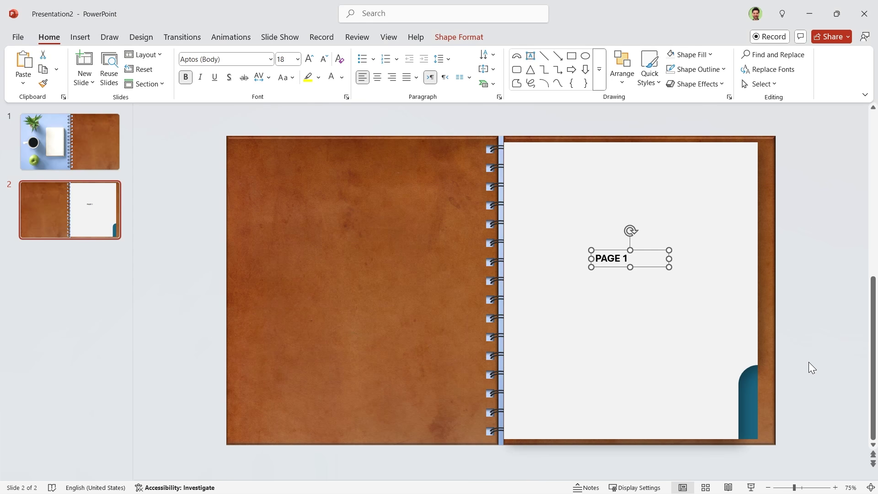
pyautogui.moveTo(630, 231); pyautogui.dragTo(606, 260)
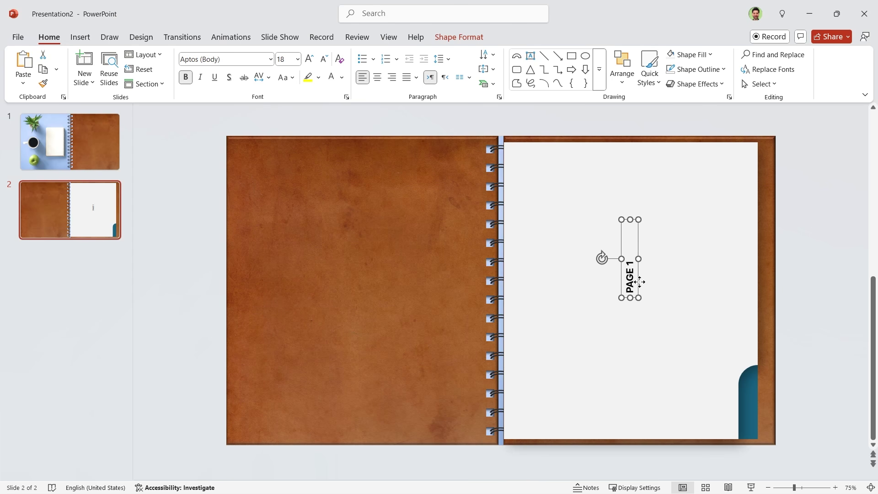
pyautogui.moveTo(639, 281); pyautogui.dragTo(757, 412)
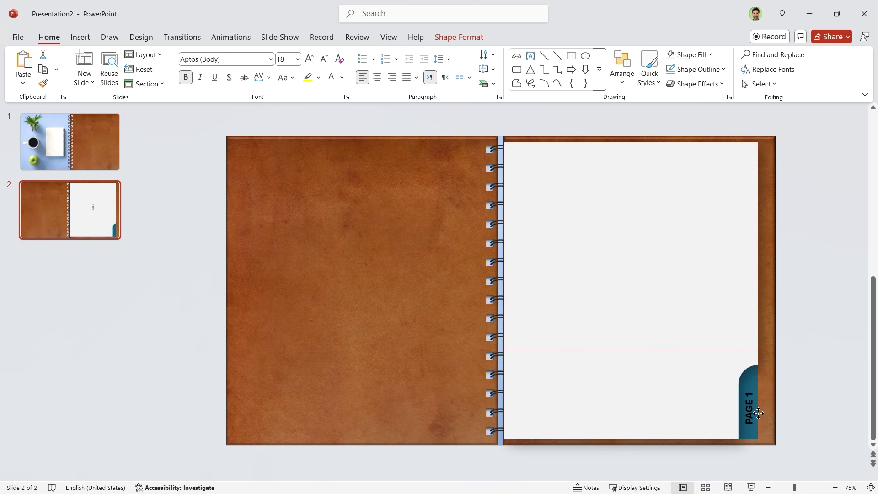
pyautogui.keyDown('shift'); pyautogui.click(755, 435); pyautogui.keyUp('shift')
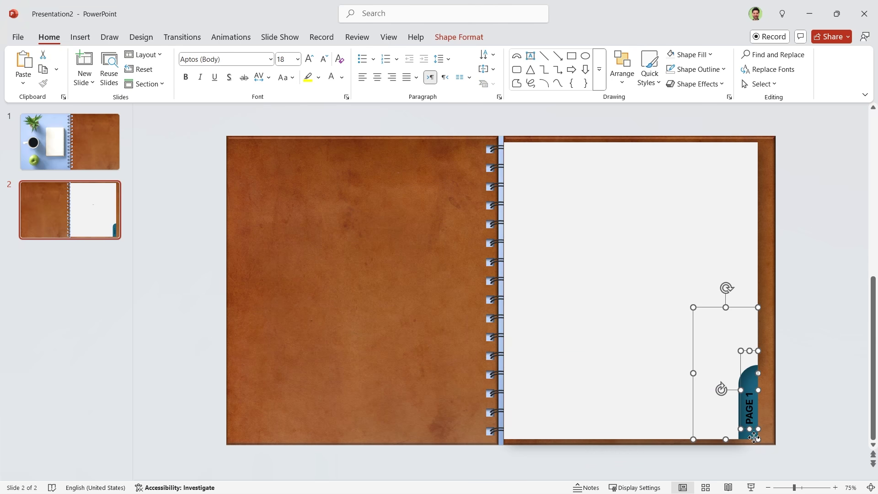
pyautogui.keyDown('shift'); pyautogui.click(636, 379); pyautogui.keyUp('shift')
pyautogui.hotkey('ctrl', 'g')
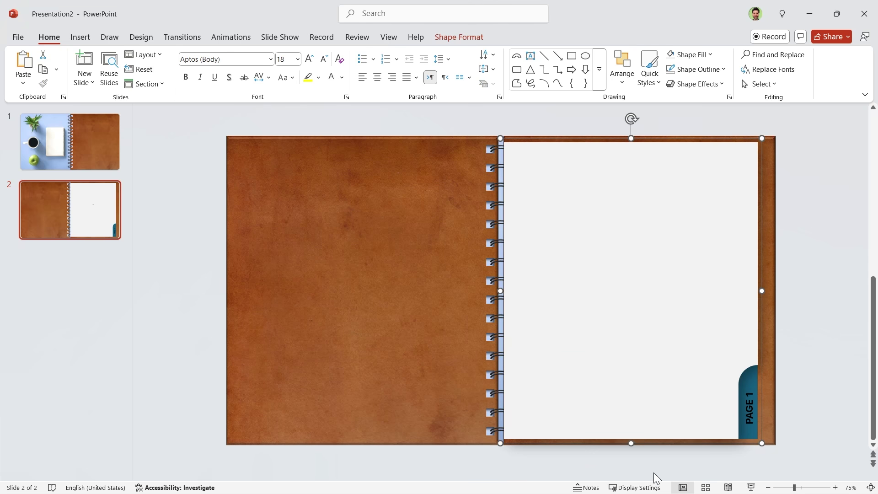
pyautogui.moveTo(636, 403); pyautogui.dragTo(656, 365)
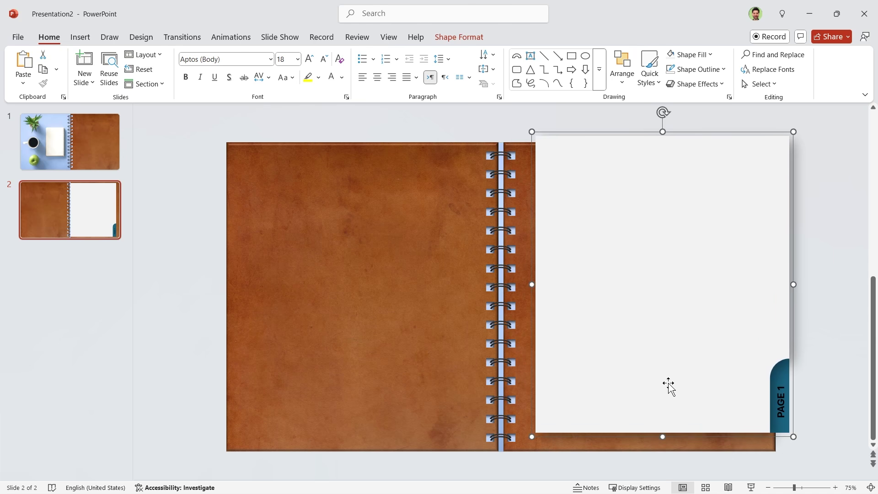
pyautogui.hotkey('ctrl', 'z')
# Step: Bring the spiral binding in front of the grouped page
pyautogui.click(801, 435)
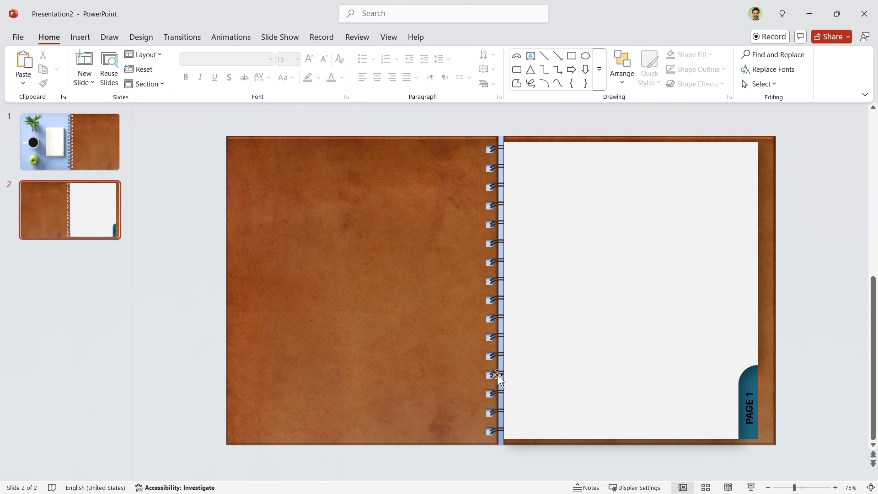
pyautogui.rightClick(490, 394)
pyautogui.click(533, 247)
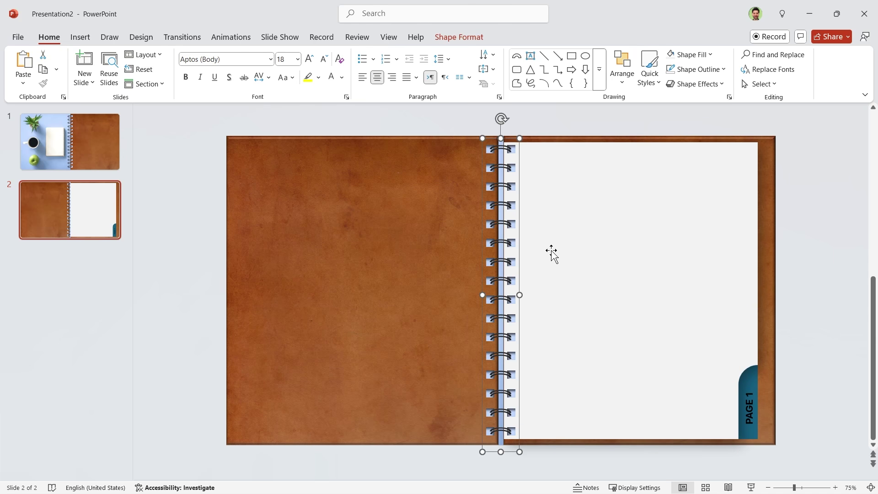
pyautogui.click(815, 307)
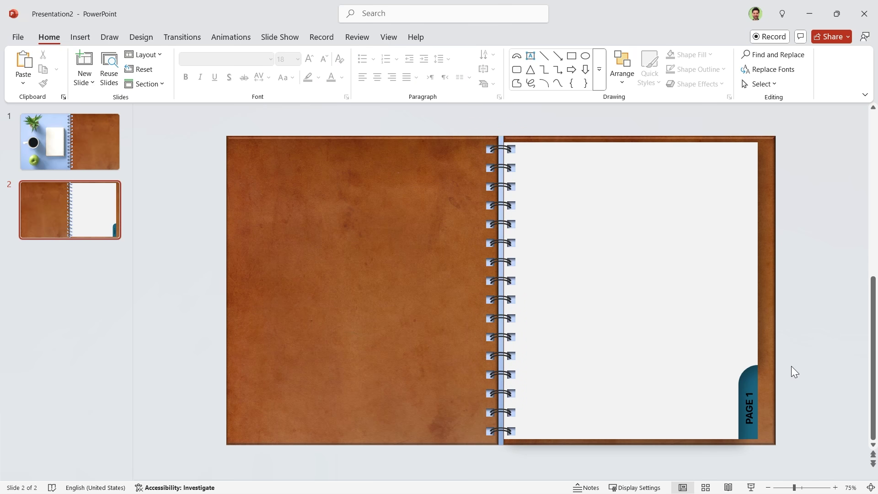
# Step: Duplicate slide 2 as slide 3 and copy the white page onto the left half
pyautogui.click(36, 223)
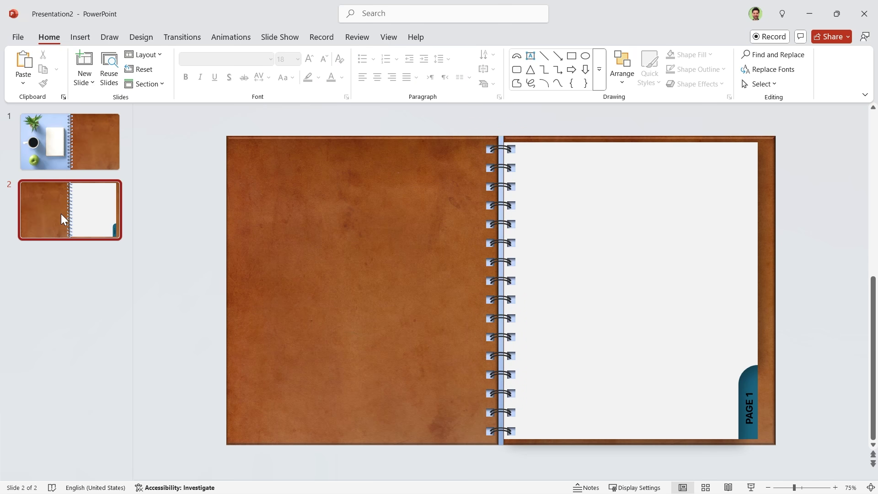
pyautogui.hotkey('ctrl', 'd')
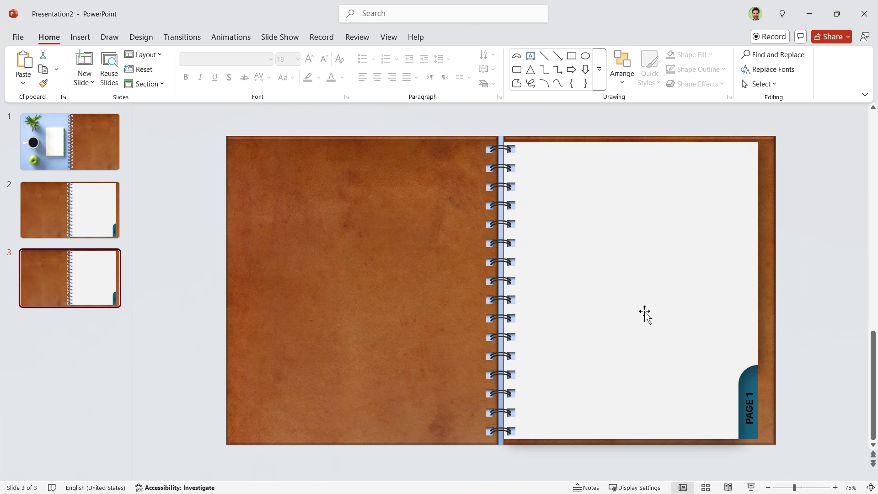
pyautogui.click(643, 312)
pyautogui.moveTo(635, 310); pyautogui.dragTo(384, 314)
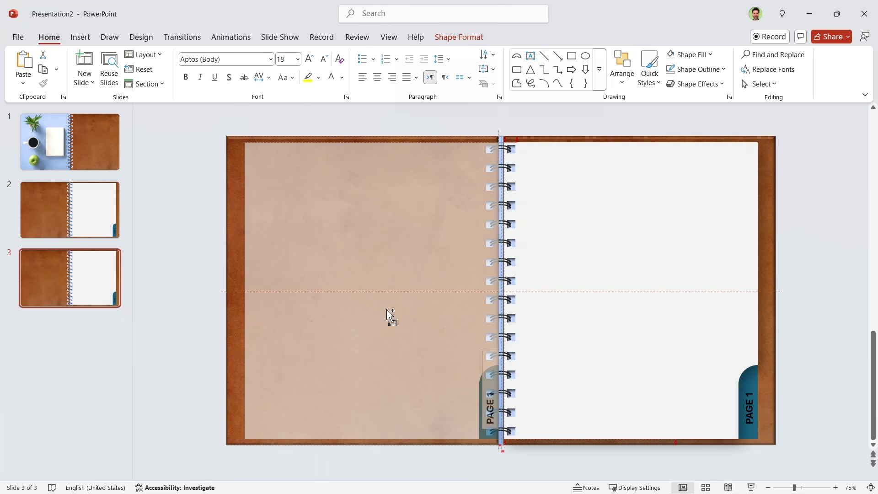
pyautogui.moveTo(388, 314); pyautogui.dragTo(388, 315)
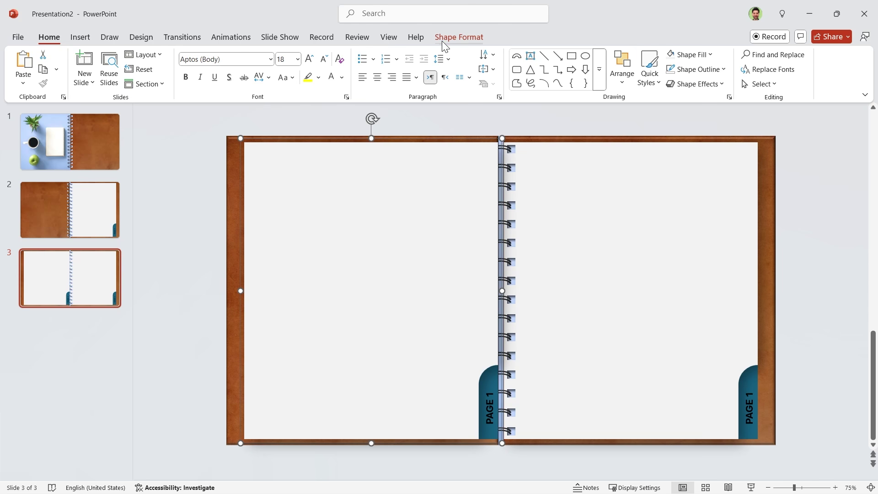
# Step: Flip the left page copy and its PAGE 1 label horizontally
pyautogui.click(457, 37)
pyautogui.click(698, 83)
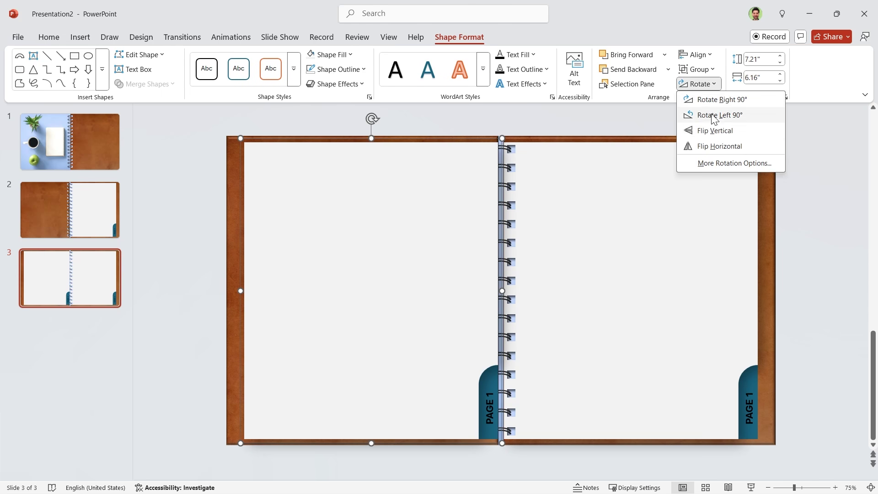
pyautogui.click(720, 145)
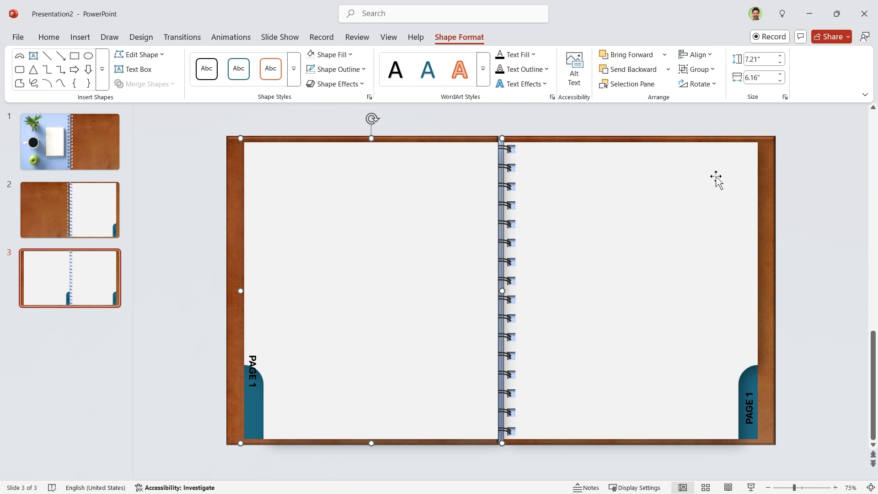
pyautogui.click(252, 384)
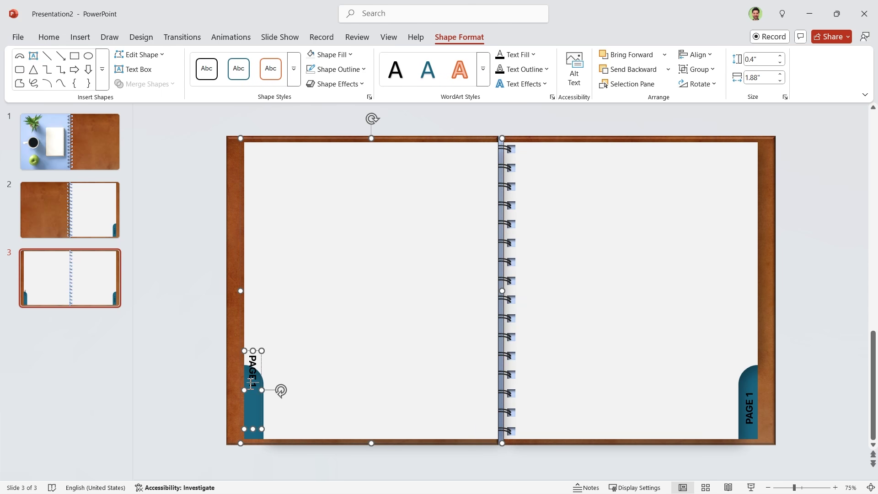
pyautogui.click(702, 87)
pyautogui.click(720, 146)
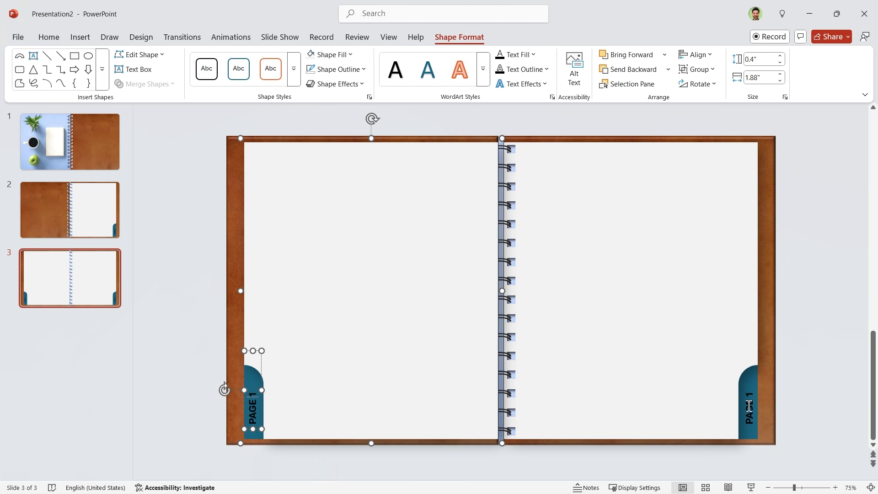
# Step: Bring the spiral binding to the front on slide 3
pyautogui.click(512, 376)
pyautogui.rightClick(512, 376)
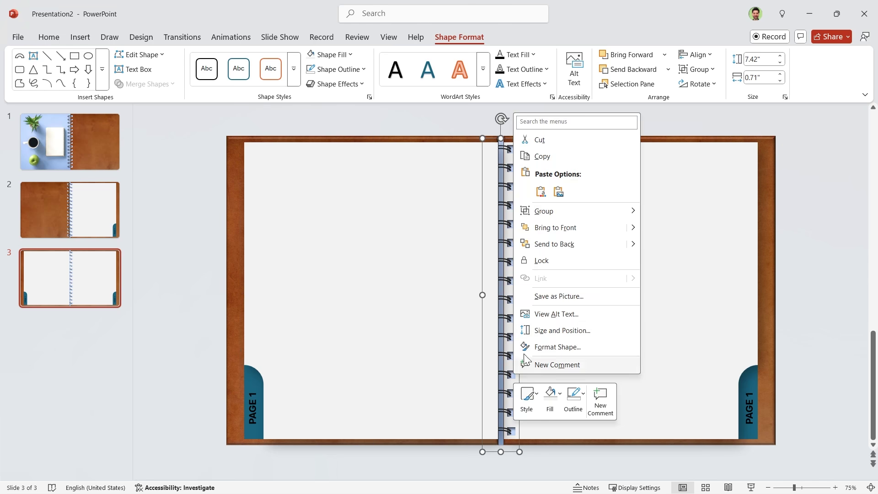
pyautogui.click(573, 234)
pyautogui.click(812, 300)
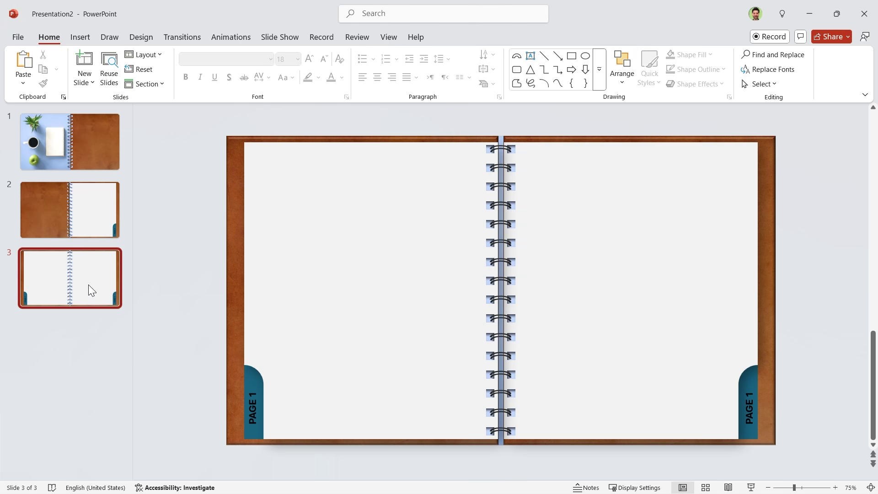
# Step: Duplicate the cover slide and move the copy to the end as slide 4
pyautogui.click(100, 141)
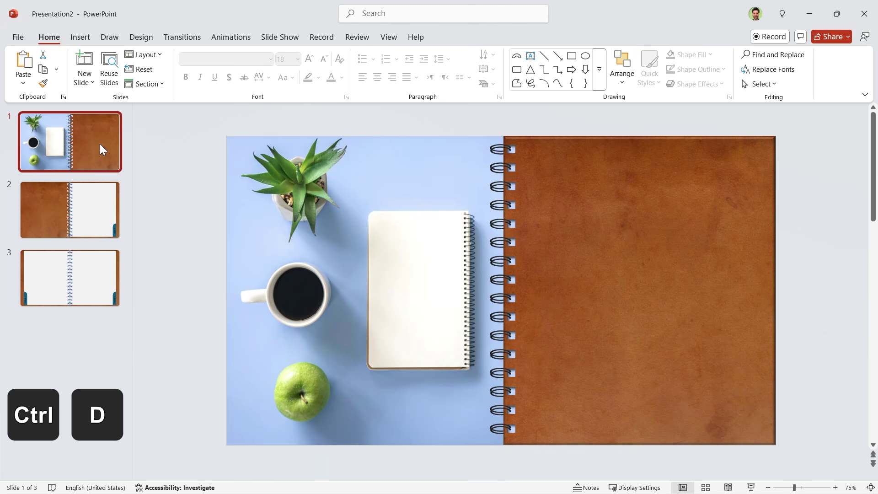
pyautogui.hotkey('ctrl', 'd')
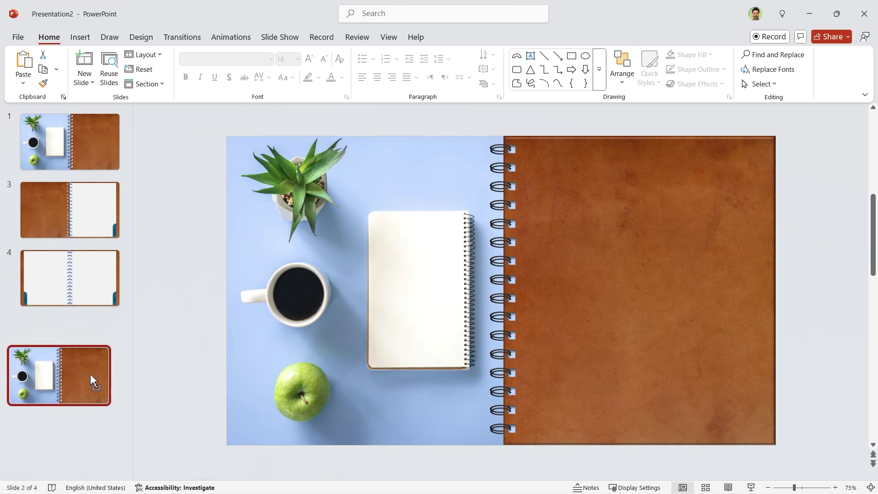
pyautogui.moveTo(102, 205); pyautogui.dragTo(90, 374)
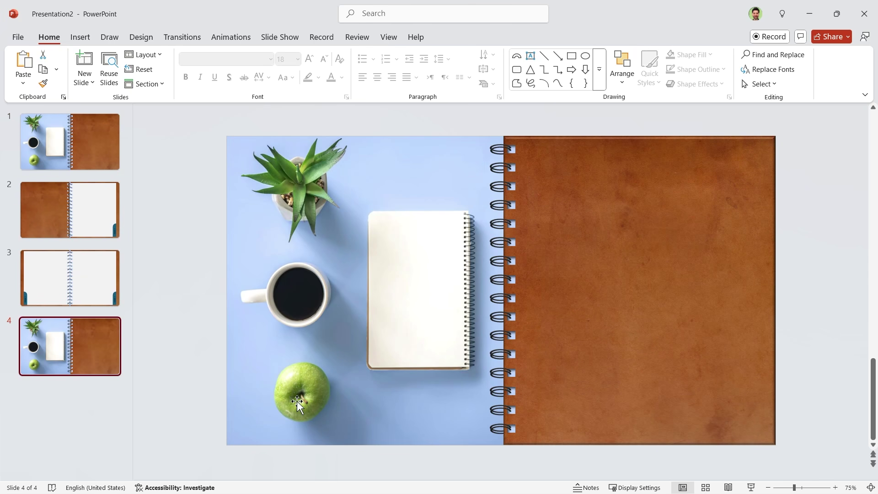
# Step: Flip the desk photo horizontally, shift it right, and move the leather cover left
pyautogui.click(379, 413)
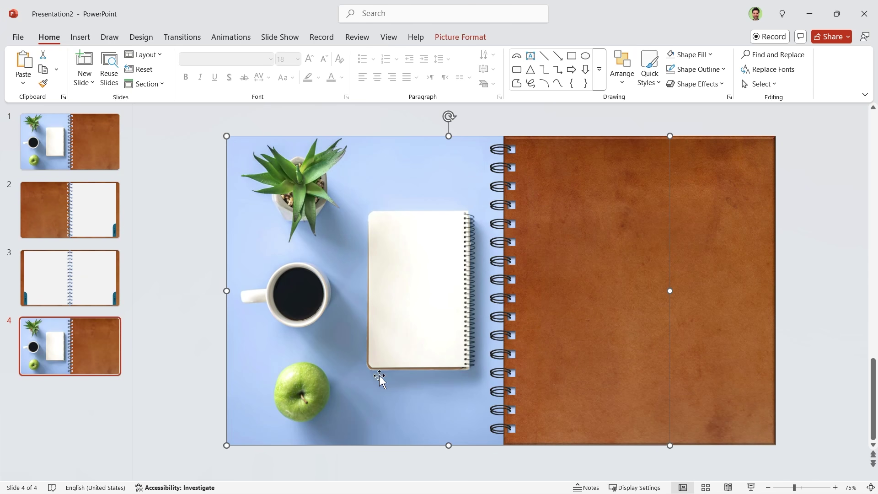
pyautogui.click(460, 37)
pyautogui.click(703, 84)
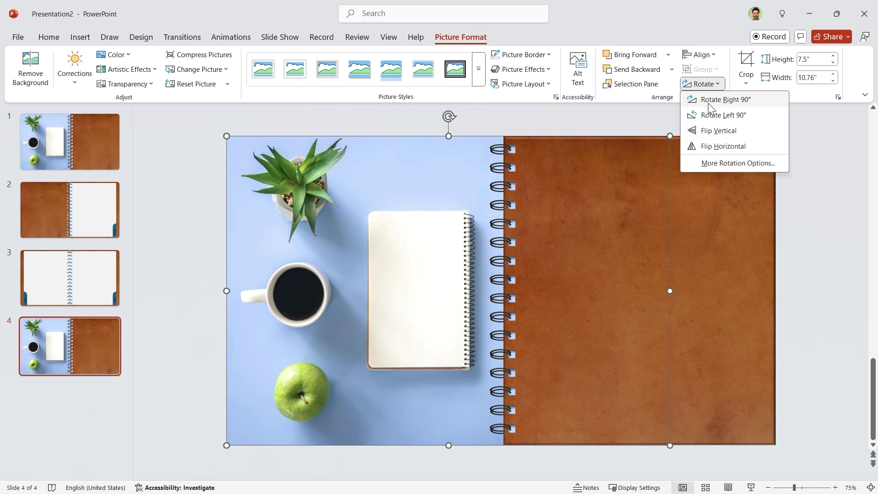
pyautogui.click(721, 146)
pyautogui.moveTo(429, 259)
pyautogui.mouseDown()
pyautogui.moveTo(483, 285)
pyautogui.moveTo(467, 285)
pyautogui.mouseUp()
pyautogui.keyDown('shift'); pyautogui.click(494, 308); pyautogui.keyUp('shift')
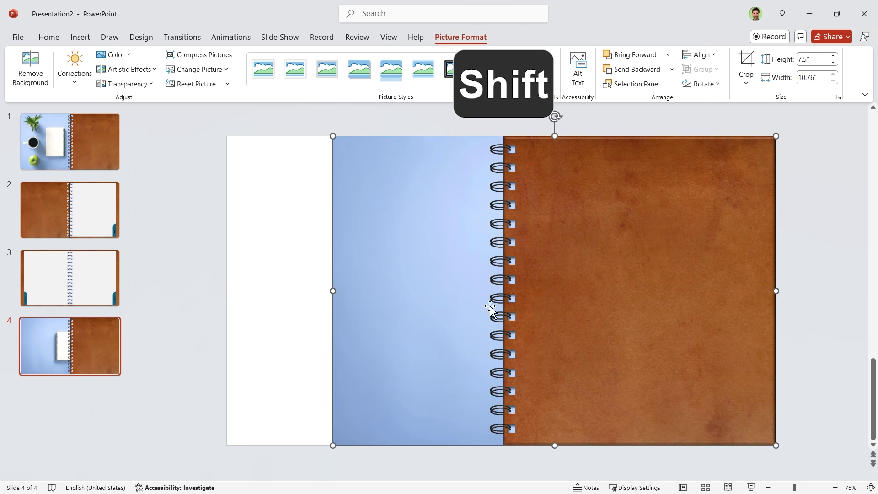
pyautogui.moveTo(608, 300); pyautogui.dragTo(331, 304)
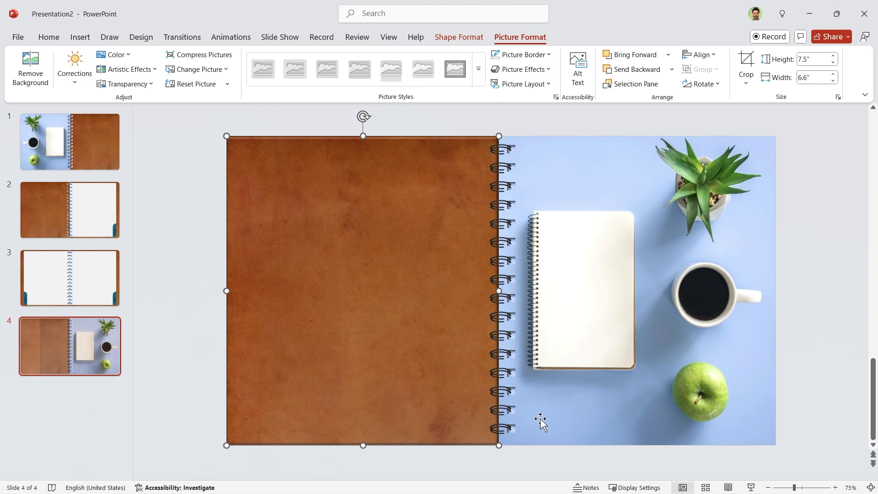
# Step: Flip slide 4's spiral binding horizontally and nudge it onto the leather cover's edge
pyautogui.click(504, 288)
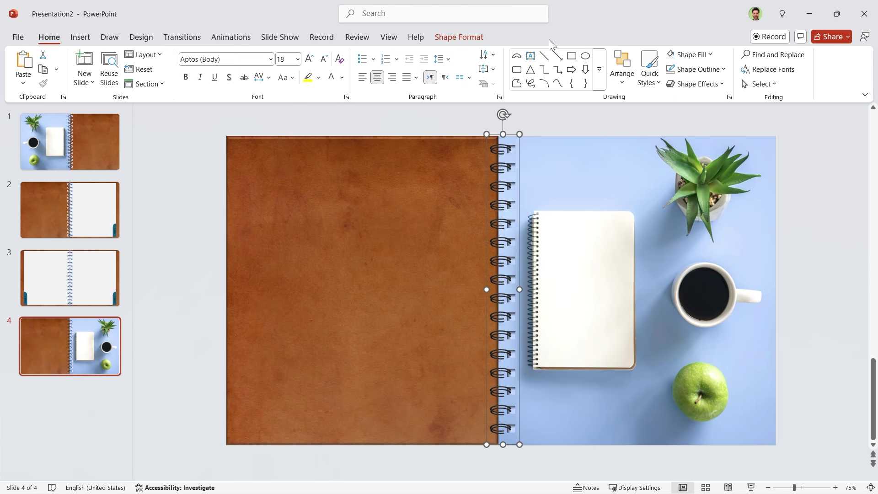
pyautogui.click(458, 38)
pyautogui.click(699, 84)
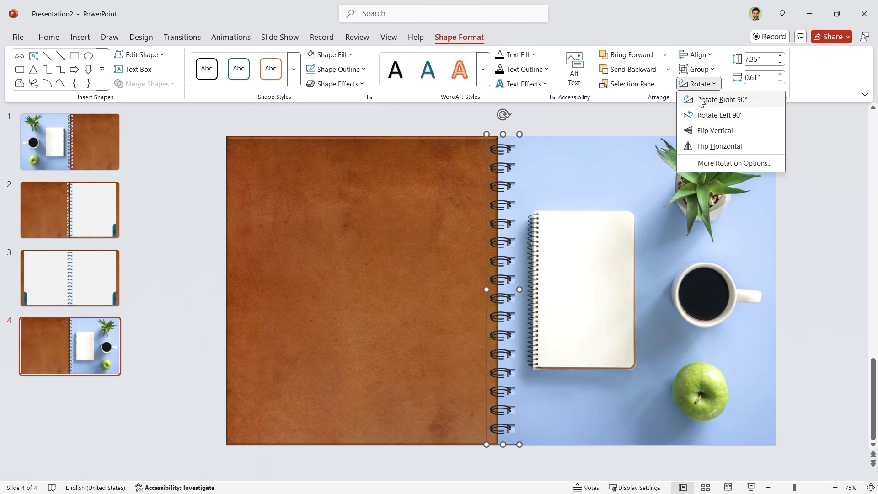
pyautogui.click(718, 147)
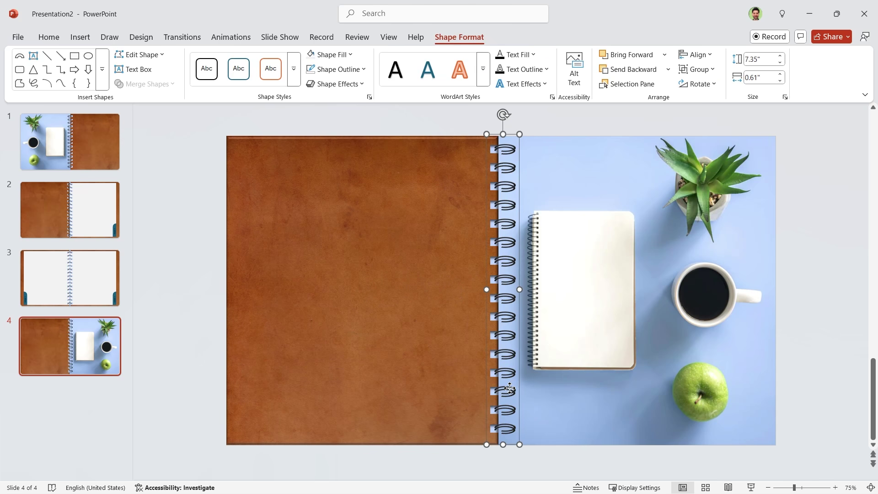
pyautogui.moveTo(507, 389); pyautogui.dragTo(502, 388)
pyautogui.click(509, 447)
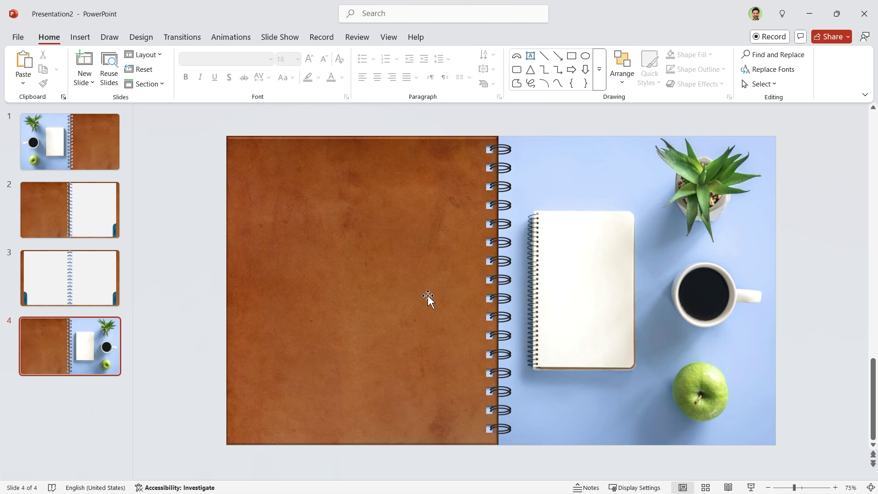
# Step: Replace slide 4's leather cover picture with smooth-brown-leather-2 copy.jpg
pyautogui.click(369, 279)
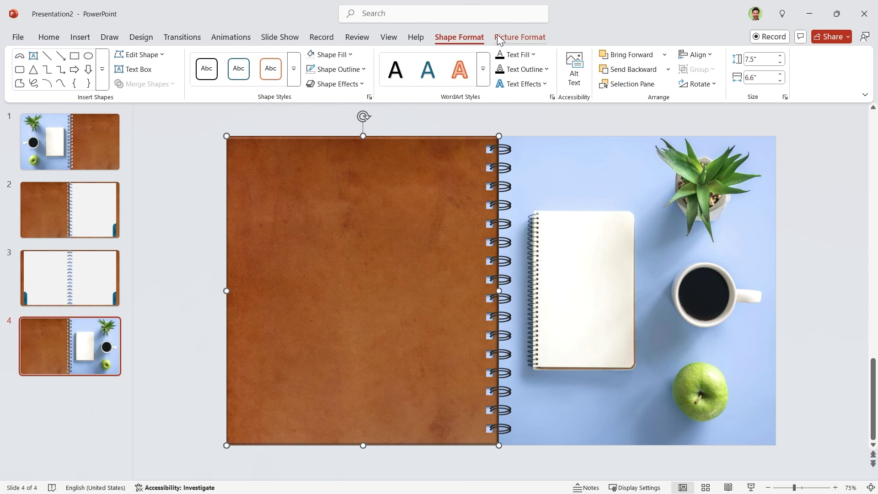
pyautogui.click(520, 37)
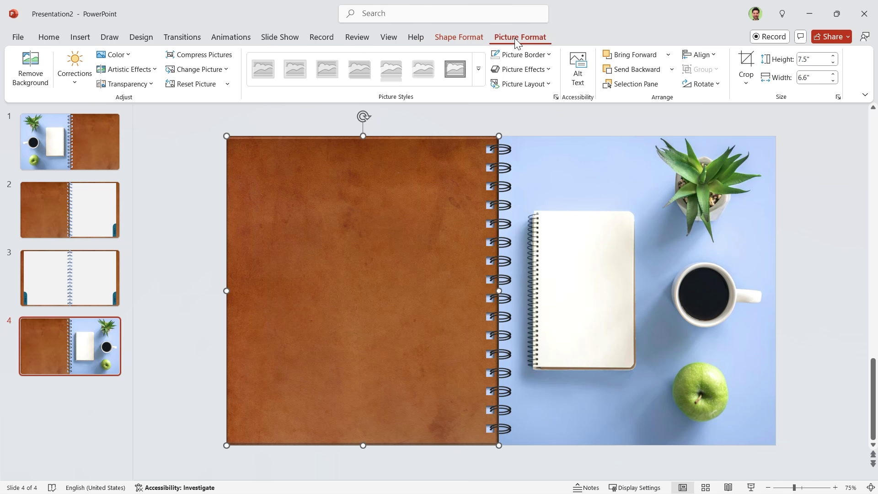
pyautogui.click(223, 75)
pyautogui.click(220, 88)
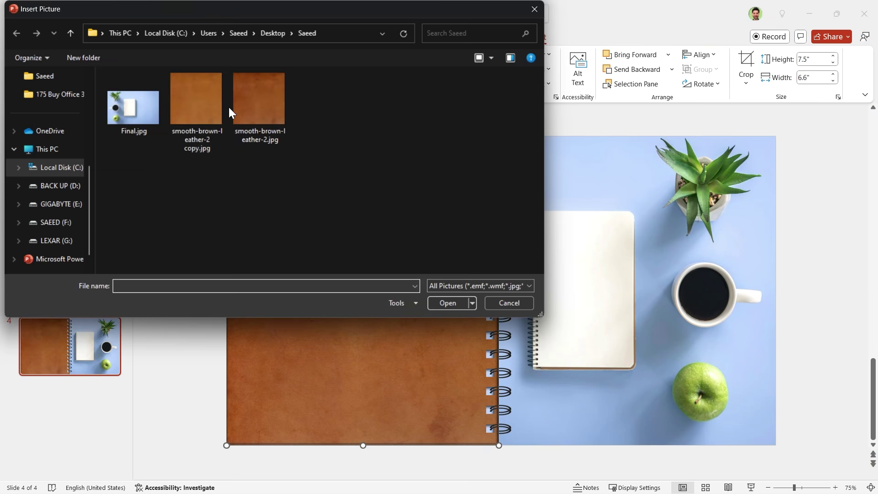
pyautogui.click(210, 112)
pyautogui.click(446, 304)
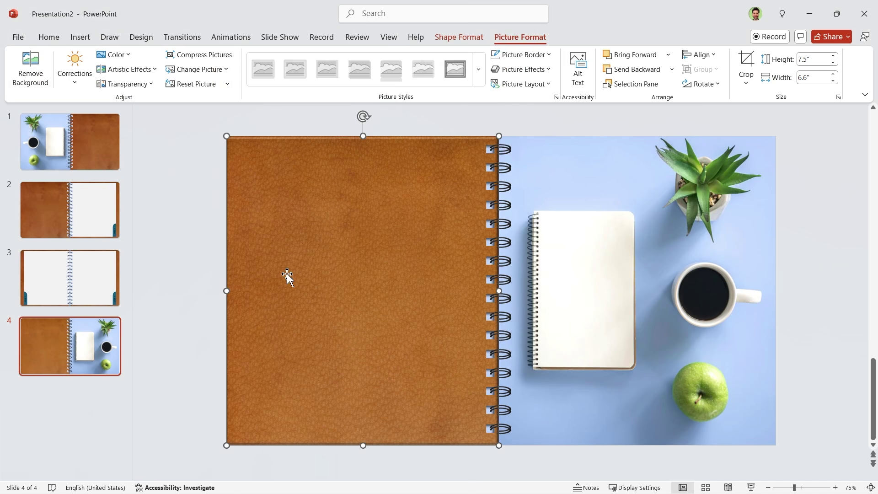
# Step: Copy the leather picture's formatting with Format Painter and go to slide 1
pyautogui.click(48, 37)
pyautogui.click(43, 83)
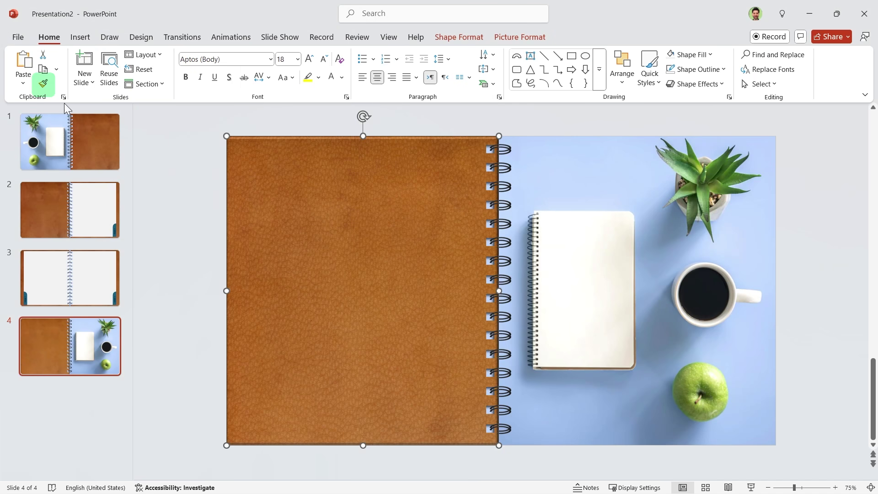
pyautogui.click(69, 141)
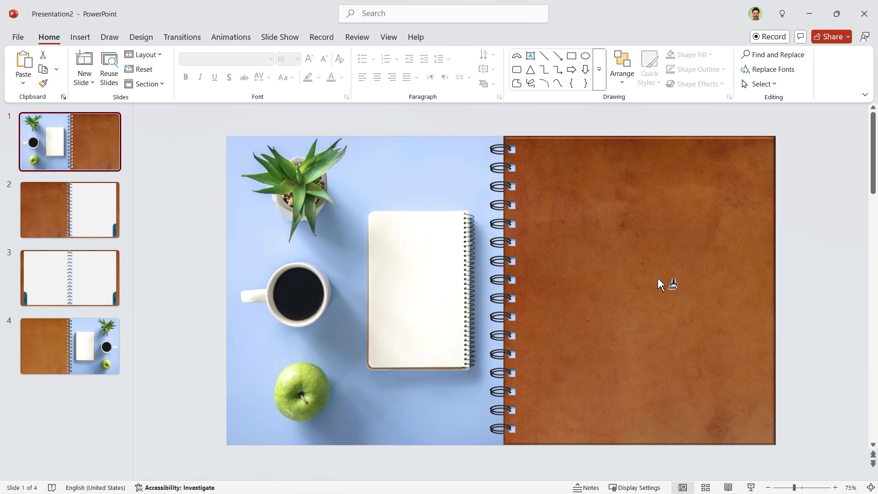
# Step: Apply the copied leather look to slide 1's cover and add an inset border rectangle
pyautogui.click(658, 278)
pyautogui.click(818, 354)
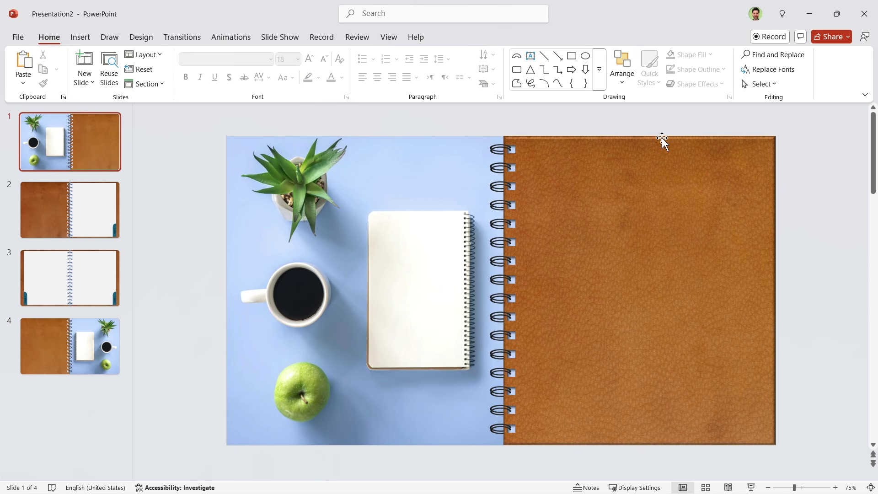
pyautogui.click(544, 57)
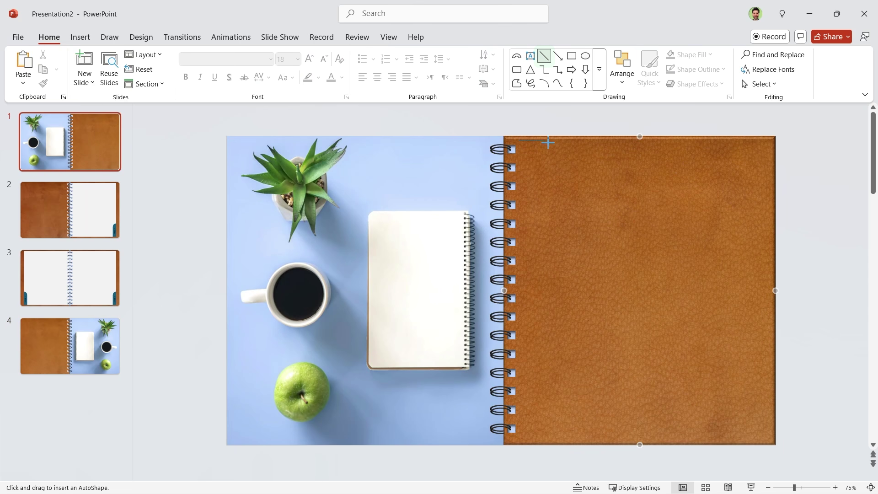
pyautogui.press('Escape')
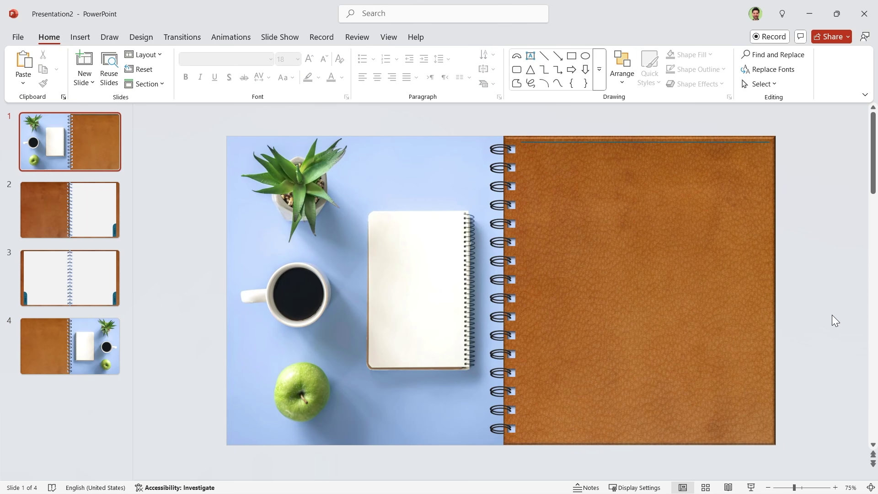
pyautogui.hotkey('ctrl', 'v')
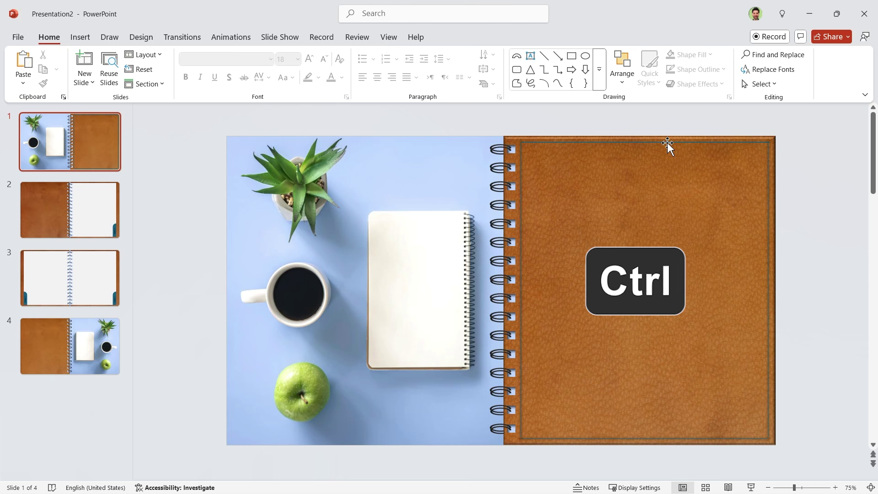
pyautogui.keyDown('ctrl'); pyautogui.click(757, 251); pyautogui.keyUp('ctrl')
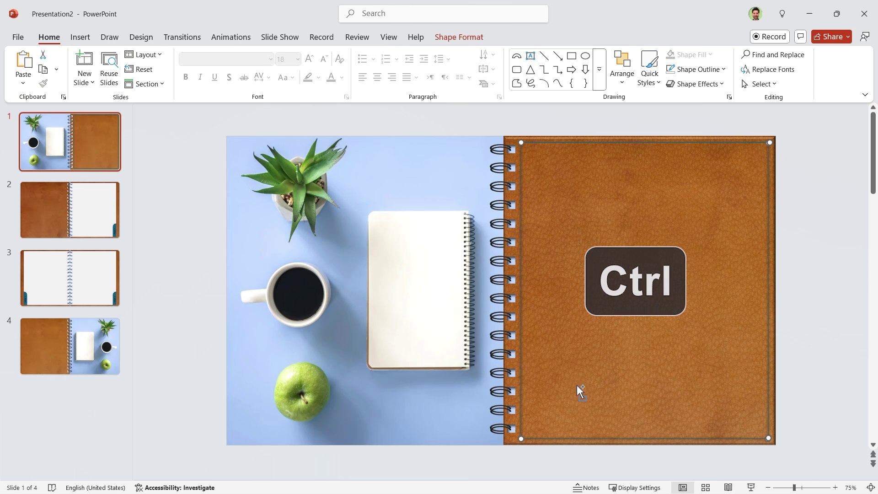
# Step: Give the border a white, 2¼ pt, dashed outline
pyautogui.click(459, 37)
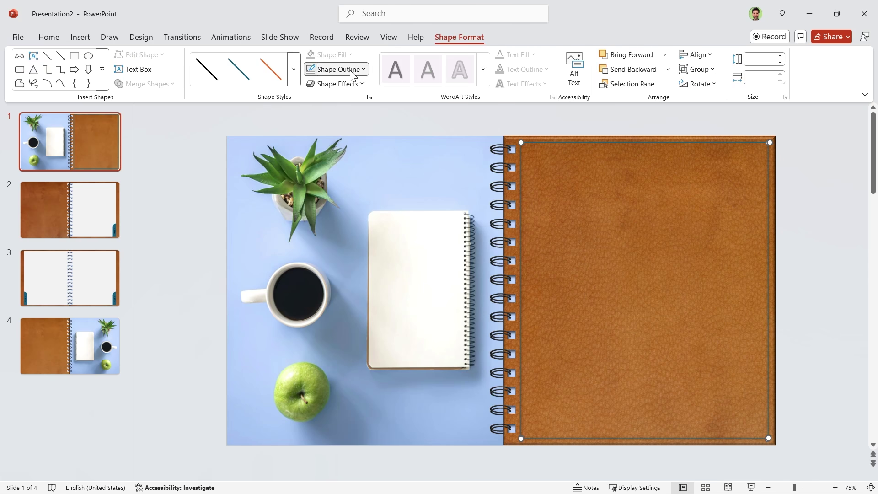
pyautogui.click(363, 69)
pyautogui.click(312, 125)
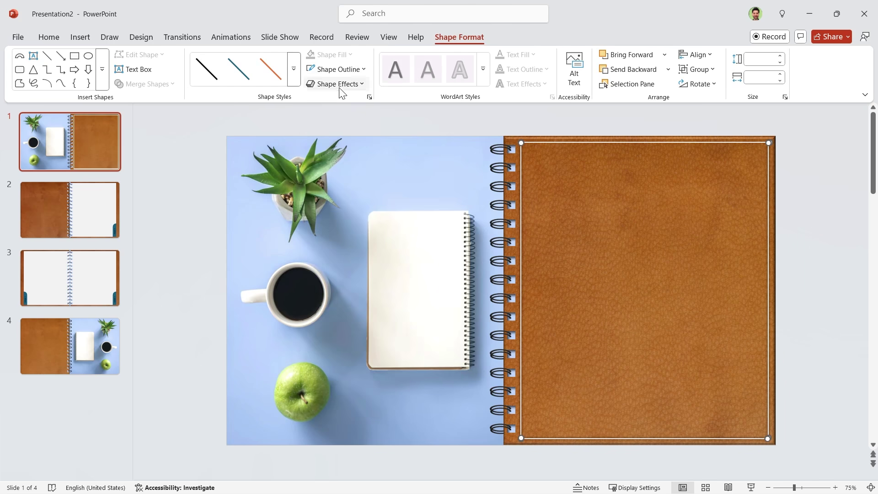
pyautogui.click(363, 69)
pyautogui.moveTo(367, 351)
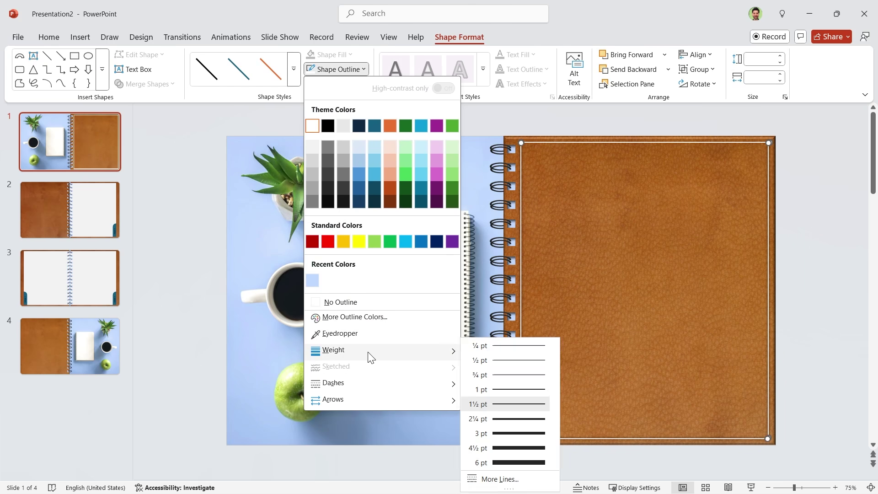
pyautogui.click(522, 419)
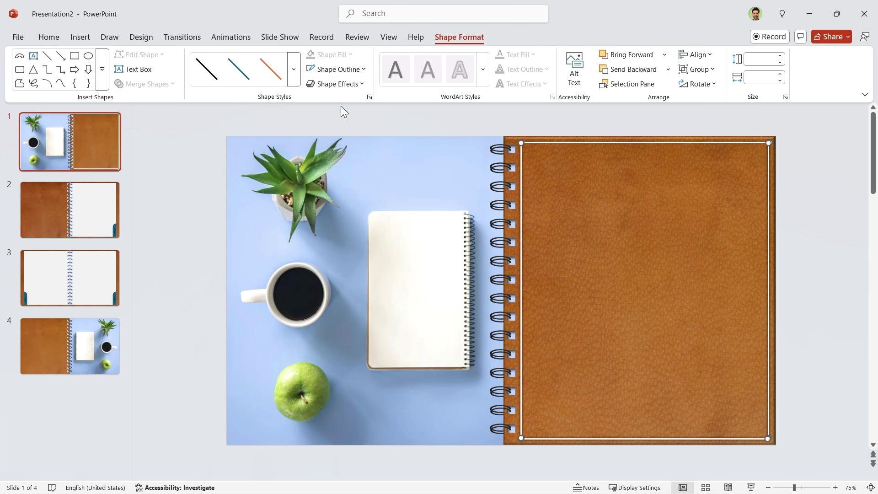
pyautogui.click(363, 69)
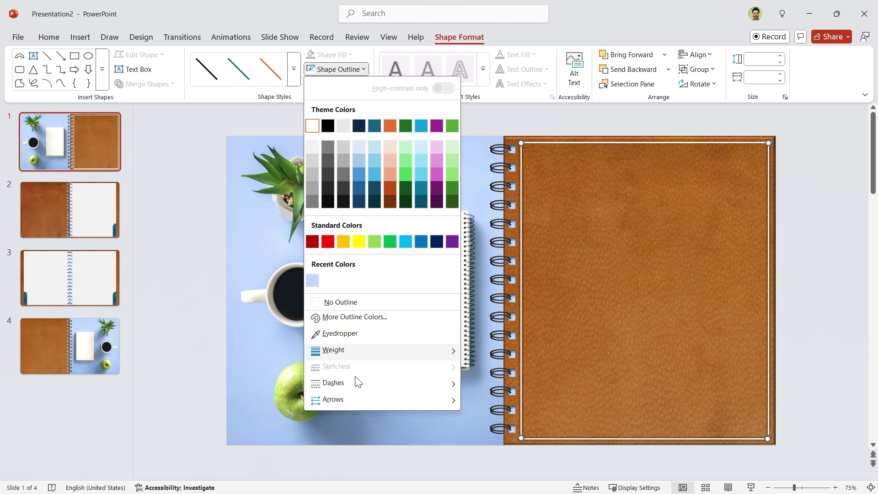
pyautogui.moveTo(333, 382)
pyautogui.click(511, 421)
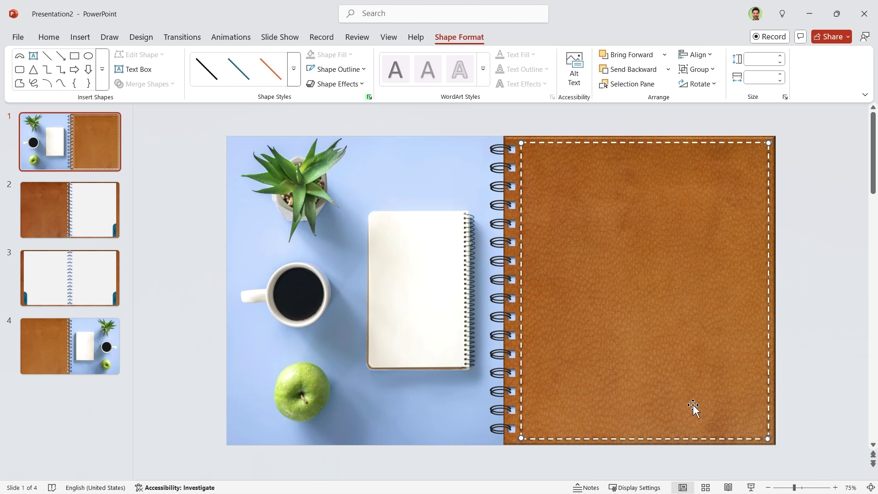
# Step: Add an outer shadow with 0% transparency to the stitched border
pyautogui.click(368, 96)
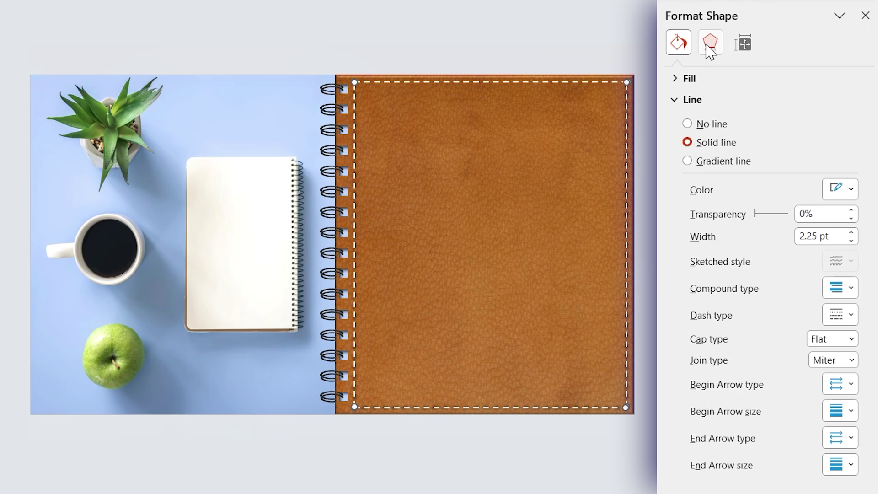
pyautogui.click(711, 44)
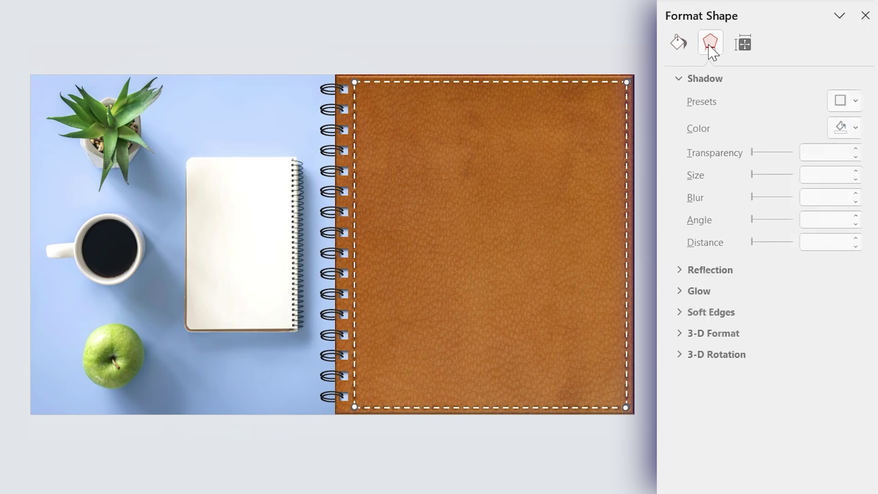
pyautogui.click(850, 101)
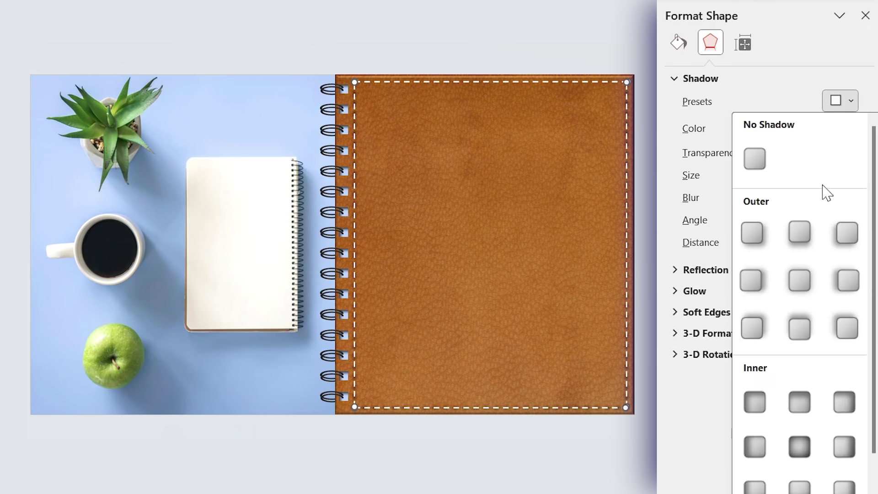
pyautogui.click(799, 279)
pyautogui.moveTo(772, 152); pyautogui.dragTo(746, 152)
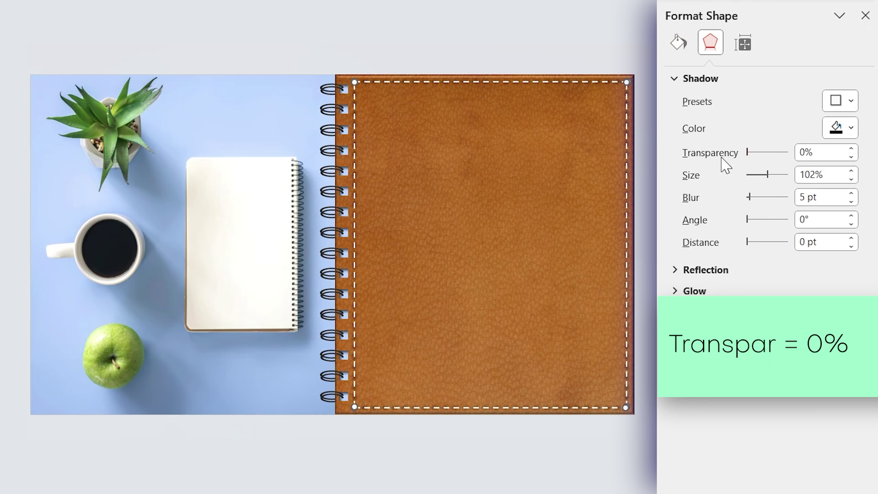
# Step: Set the border line transparency to 40% and go to slide 4
pyautogui.click(677, 43)
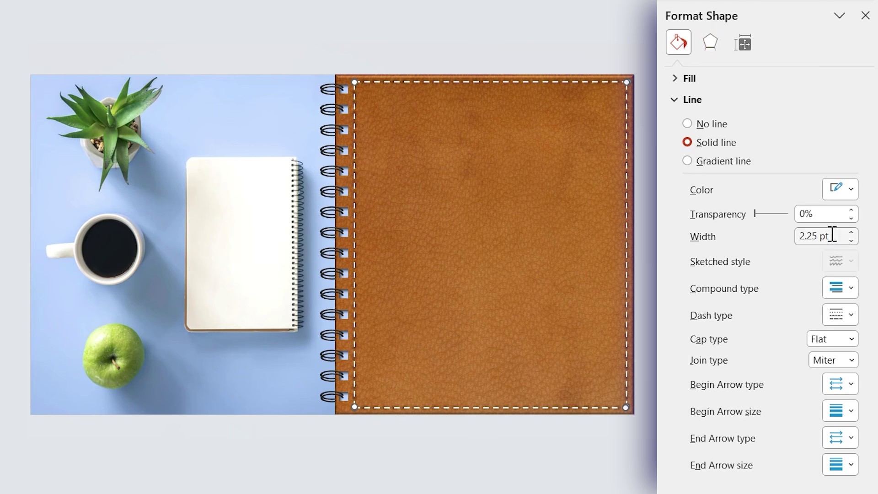
pyautogui.click(816, 213)
pyautogui.write('4')
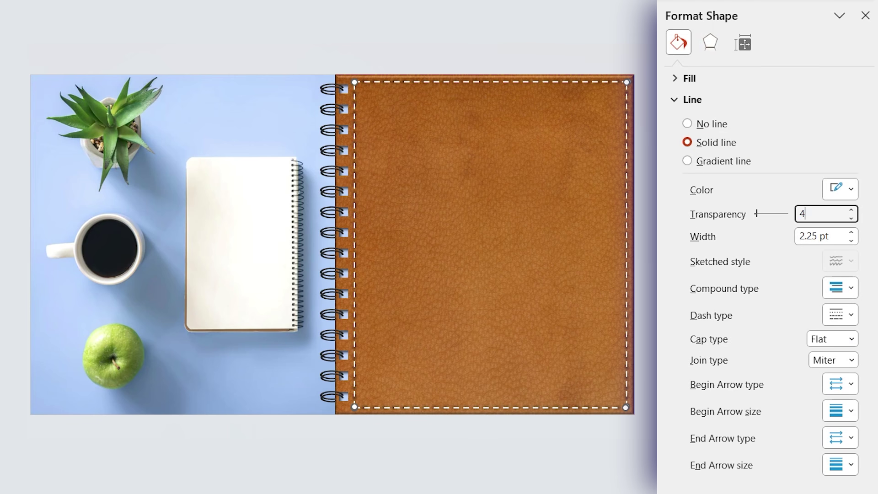
pyautogui.write('0')
pyautogui.press('Return')
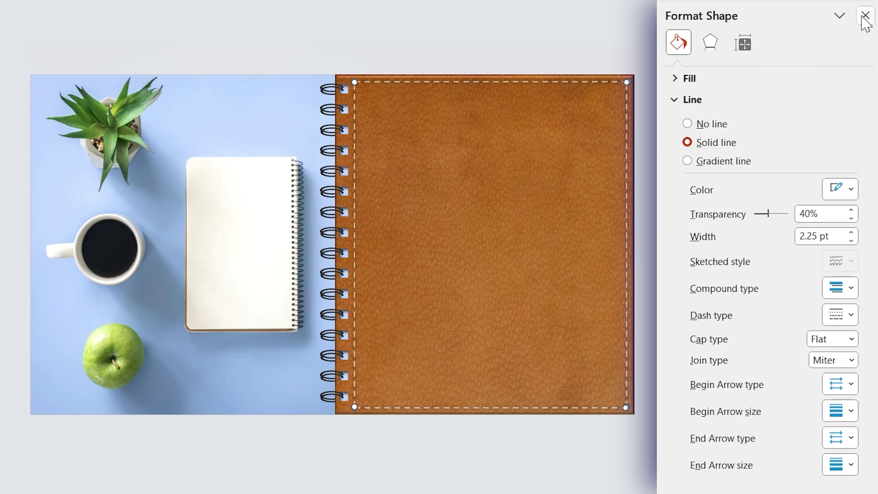
pyautogui.click(866, 16)
pyautogui.click(59, 346)
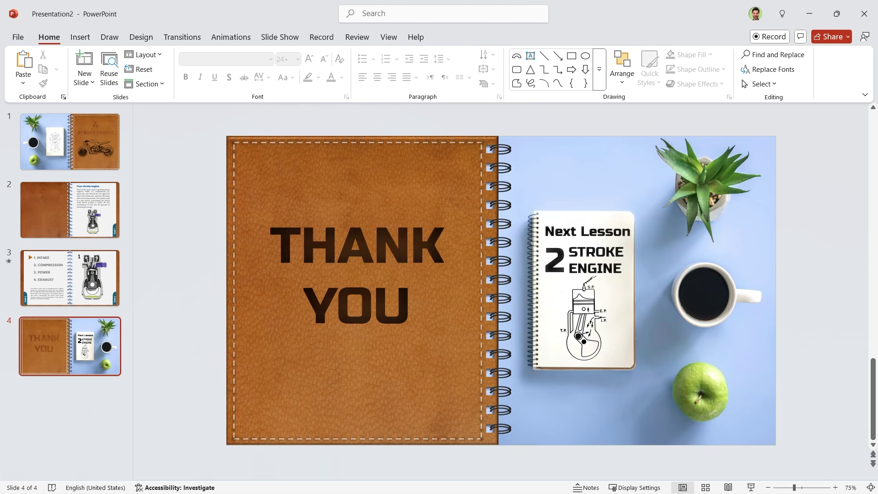
# Step: Select slides 2, 3 and 4 together in the thumbnail pane
pyautogui.click(97, 222)
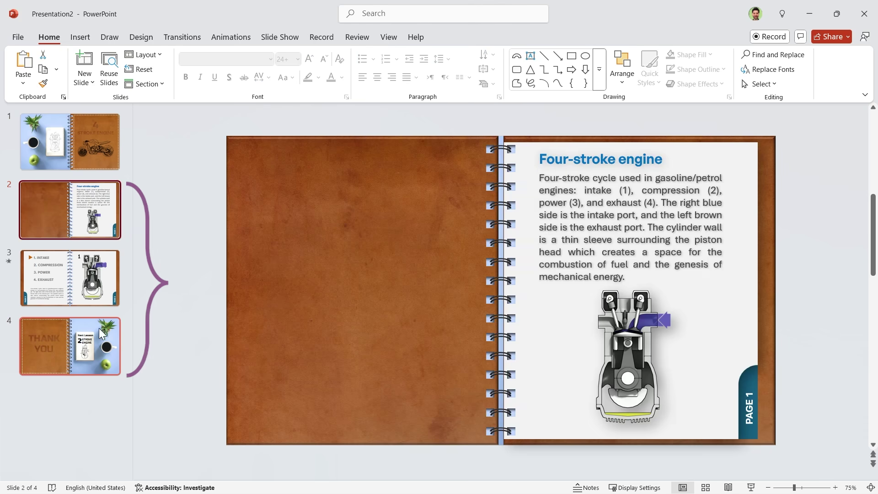
pyautogui.keyDown('shift'); pyautogui.click(99, 346); pyautogui.keyUp('shift')
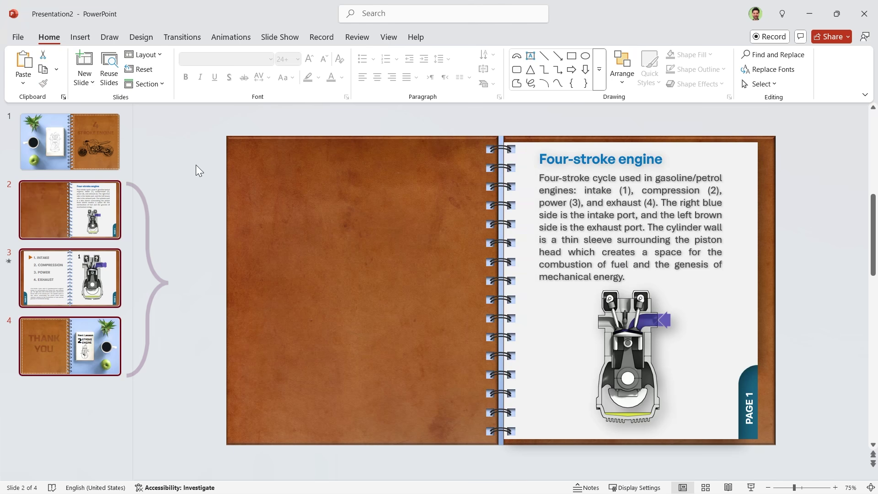
# Step: Expand the full Transitions gallery for the selected slides
pyautogui.click(182, 37)
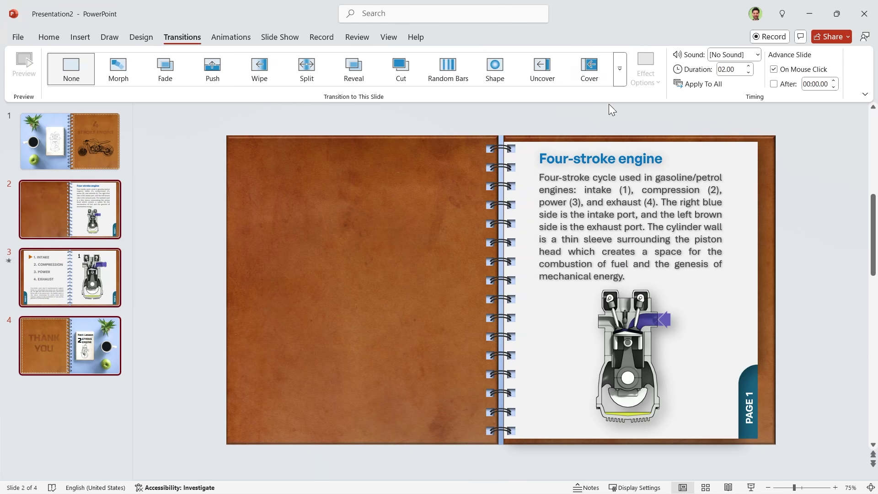
pyautogui.click(617, 82)
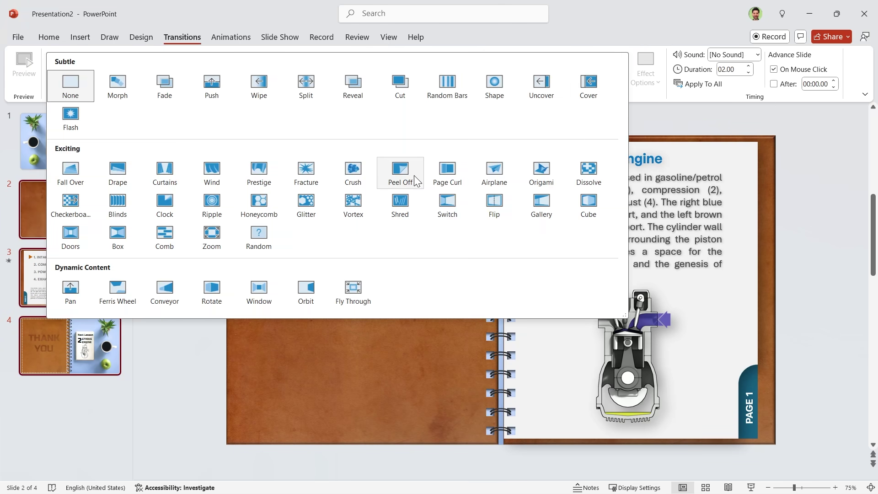